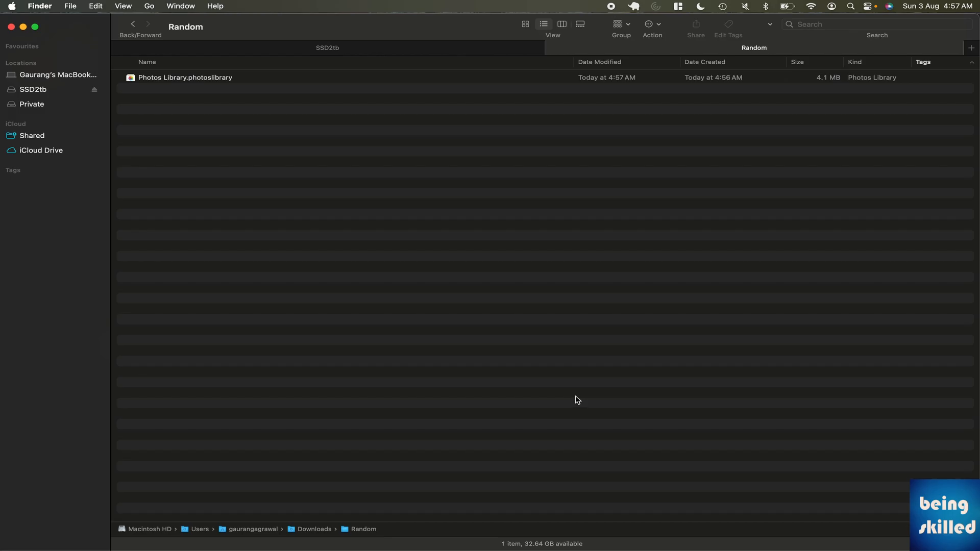
Step: Select the Photos Library file in the Random folder, and search Spotlight for "photos" to locate the Photos app
left_click(293, 82)
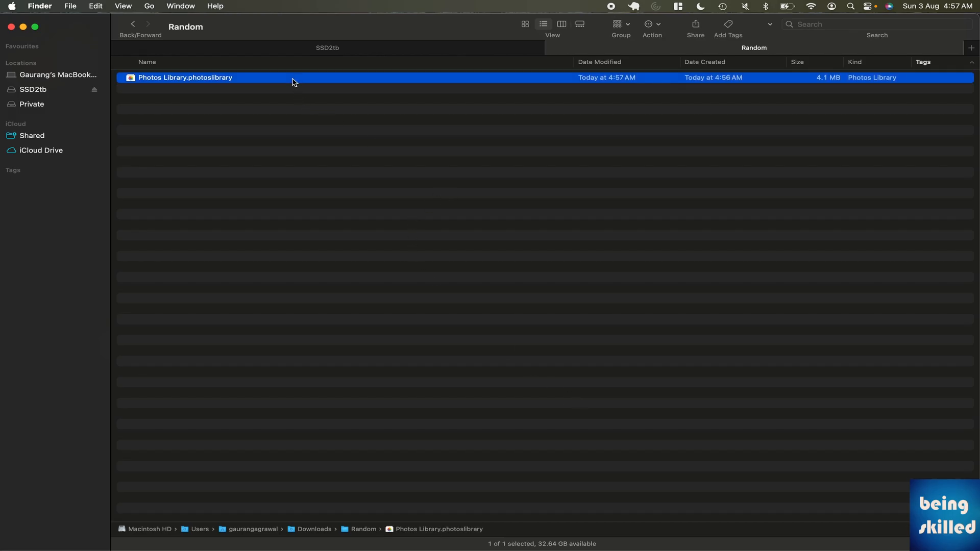
mouse_move(2, 228)
mouse_move(1, 335)
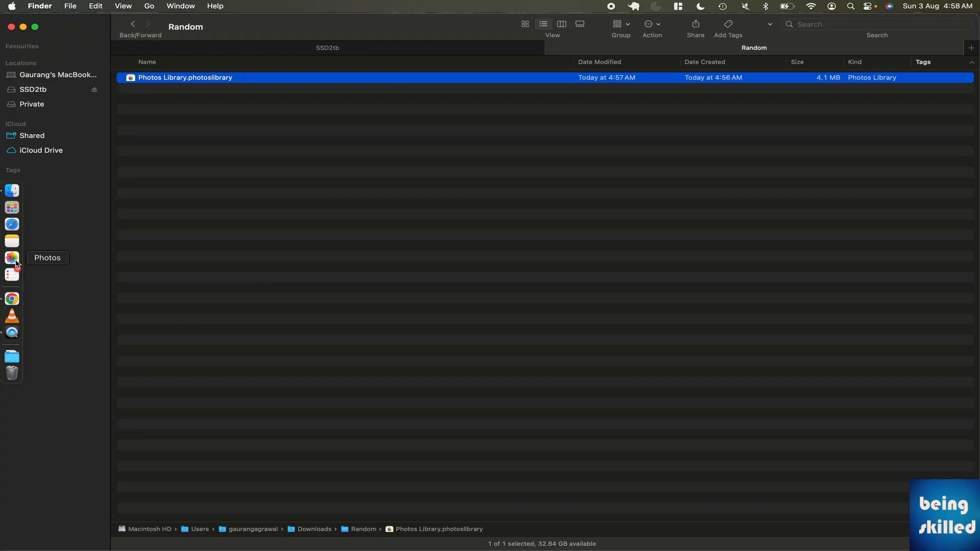
key("super+space")
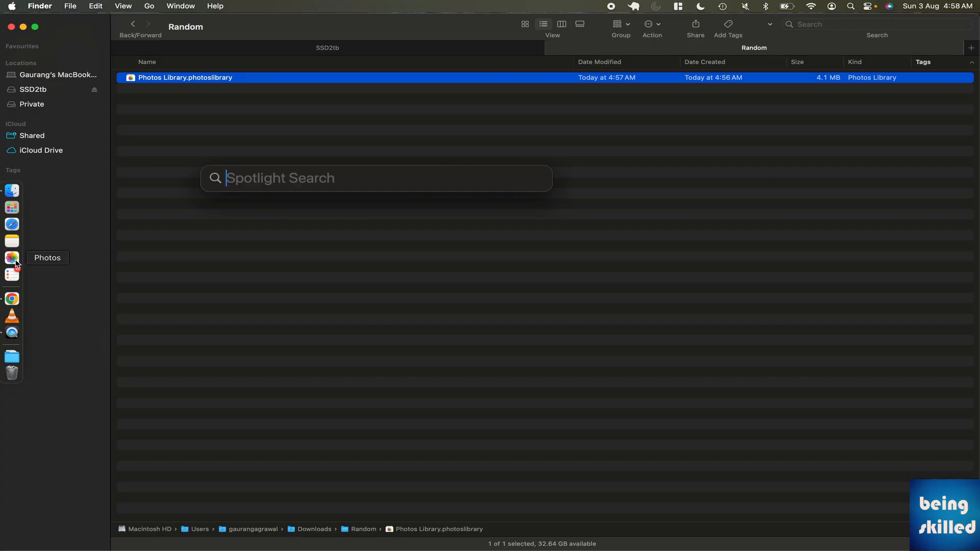
type("photos")
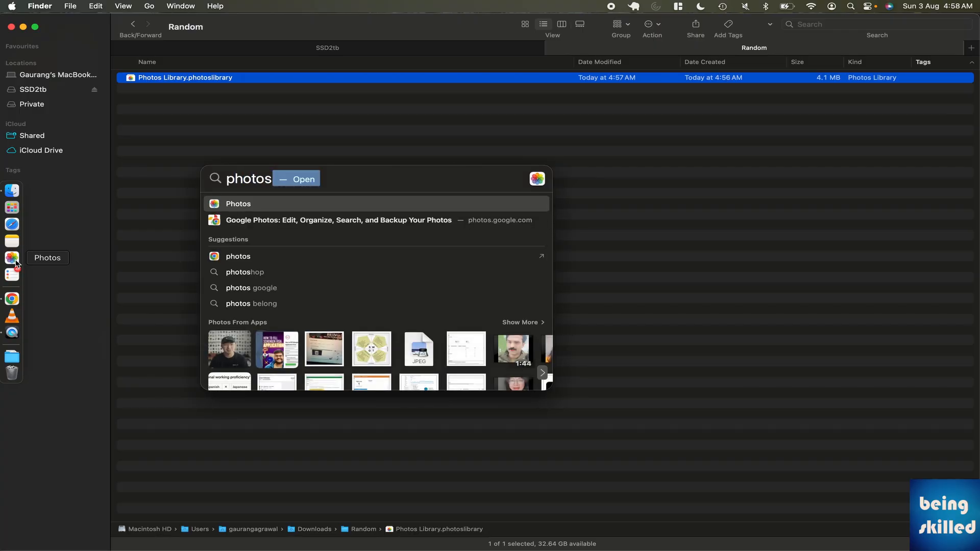
key("Return")
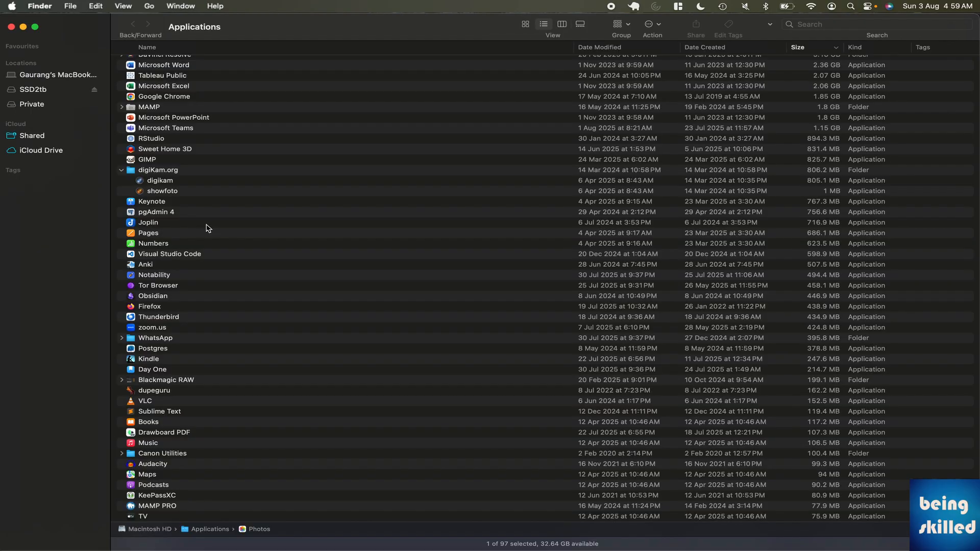
Step: Launch Photos with its library chooser, look at the save options for creating a new library, and close the chooser
mouse_move(1, 206)
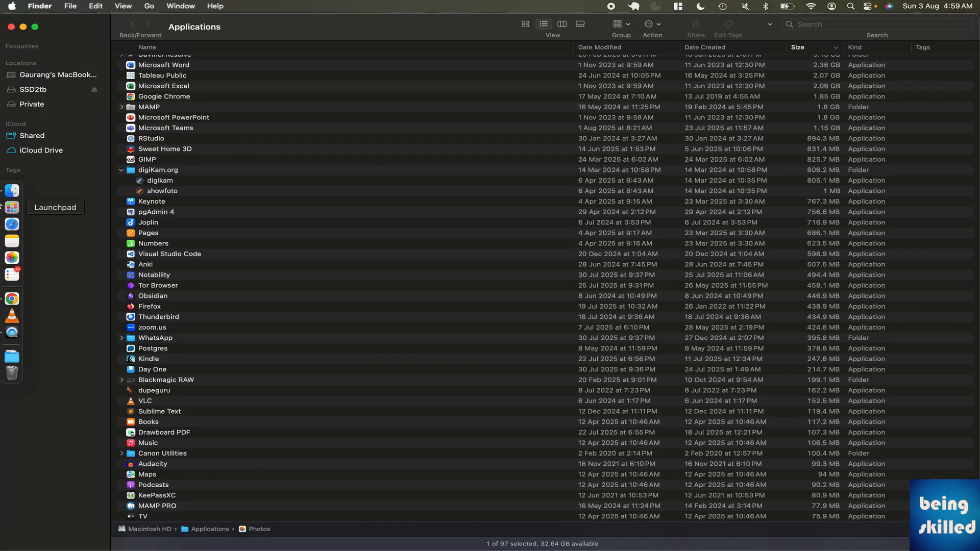
left_click(16, 263, "alt")
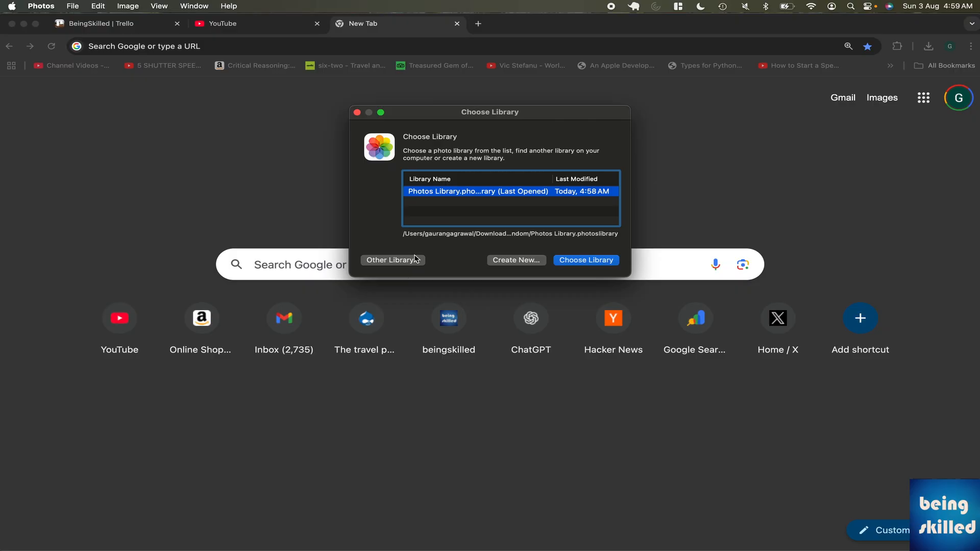
left_click(524, 264)
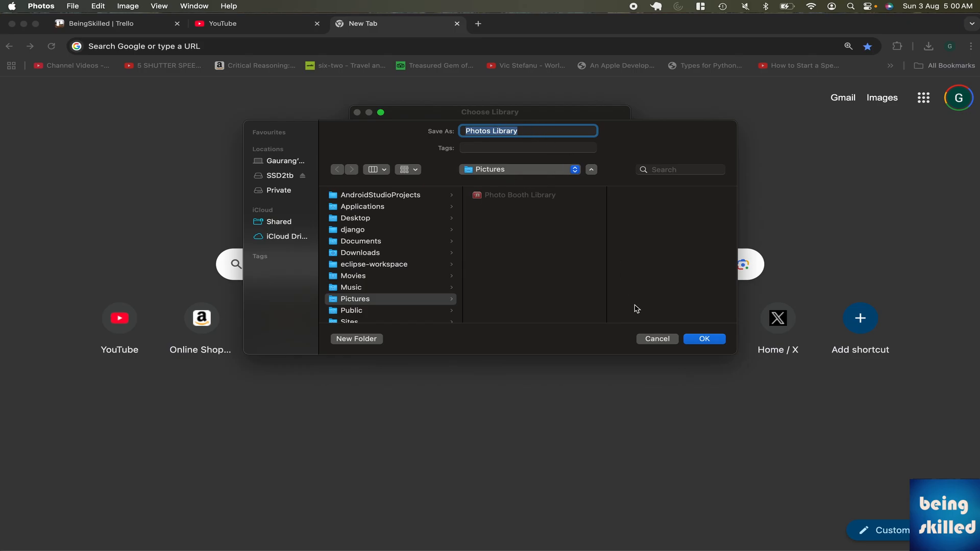
left_click(674, 339)
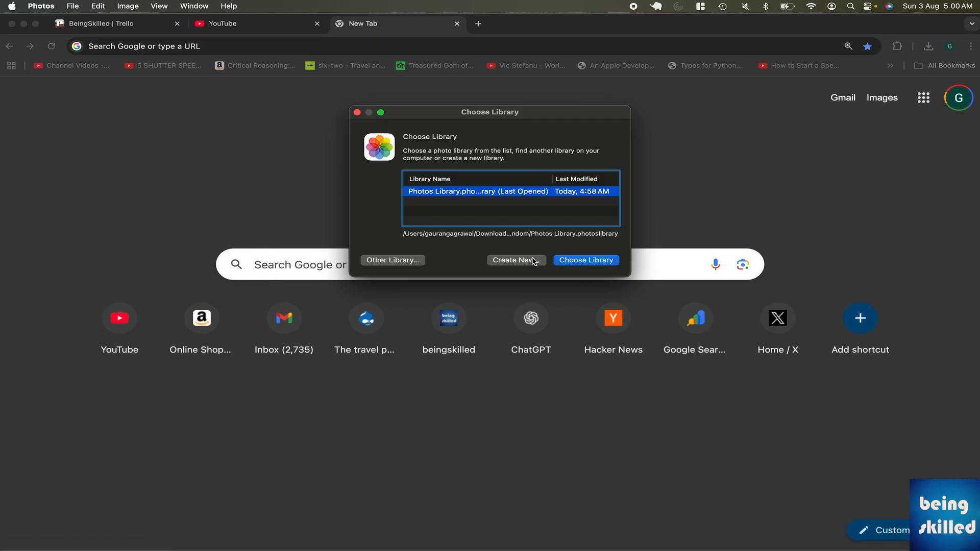
left_click(357, 113)
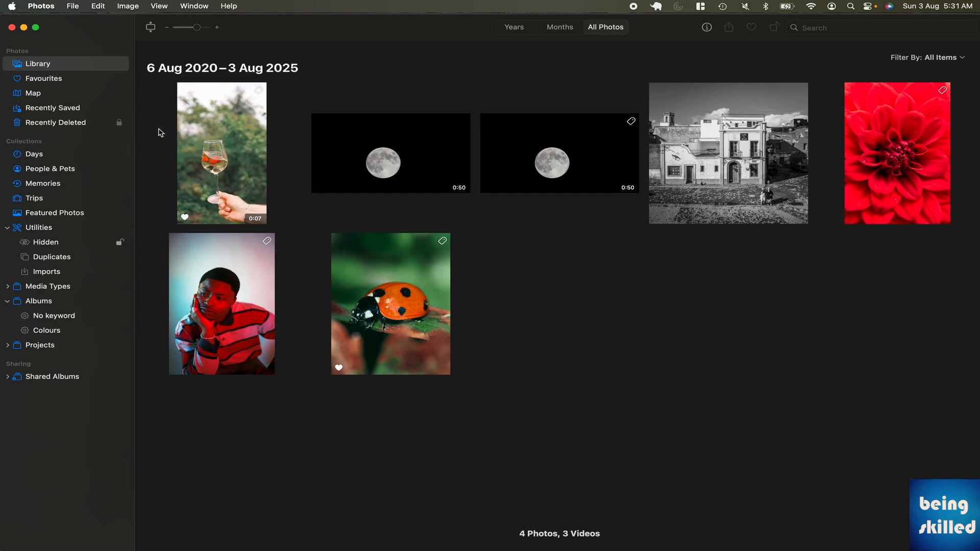
Step: Examine the photos and videos in the full library, selecting all seven and a group of five, and clear the selection
left_click_drag(169, 120, 881, 478)
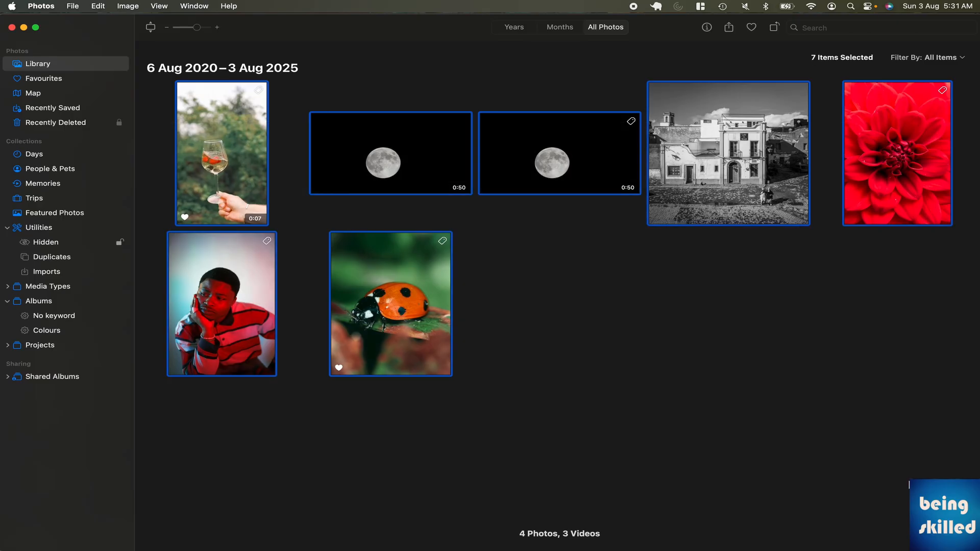
scroll(910, 481, "up", 1)
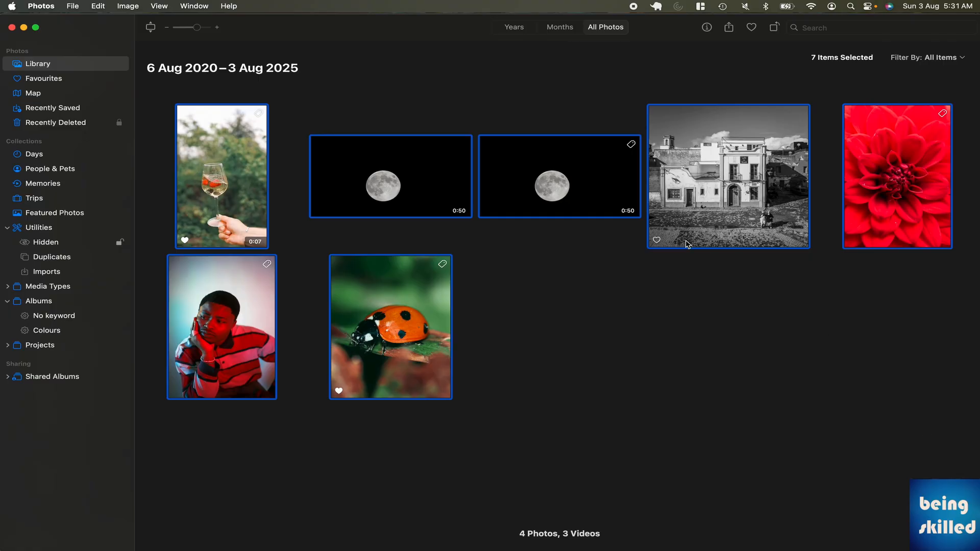
left_click(503, 134)
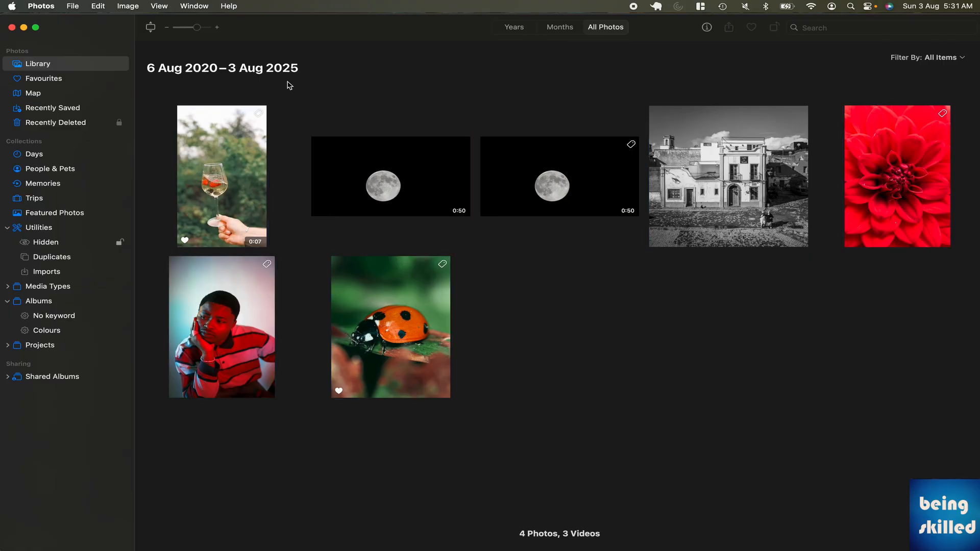
left_click_drag(162, 128, 578, 347)
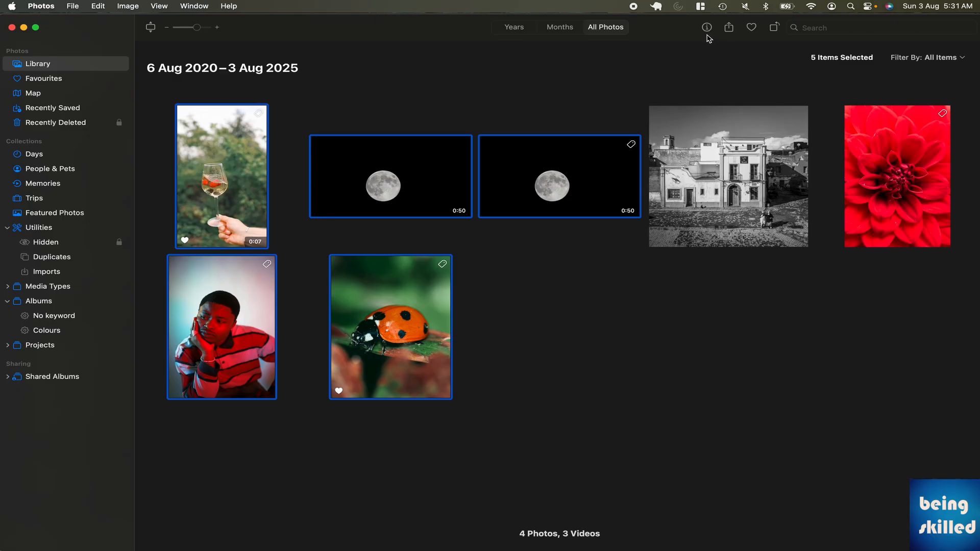
left_click(659, 78)
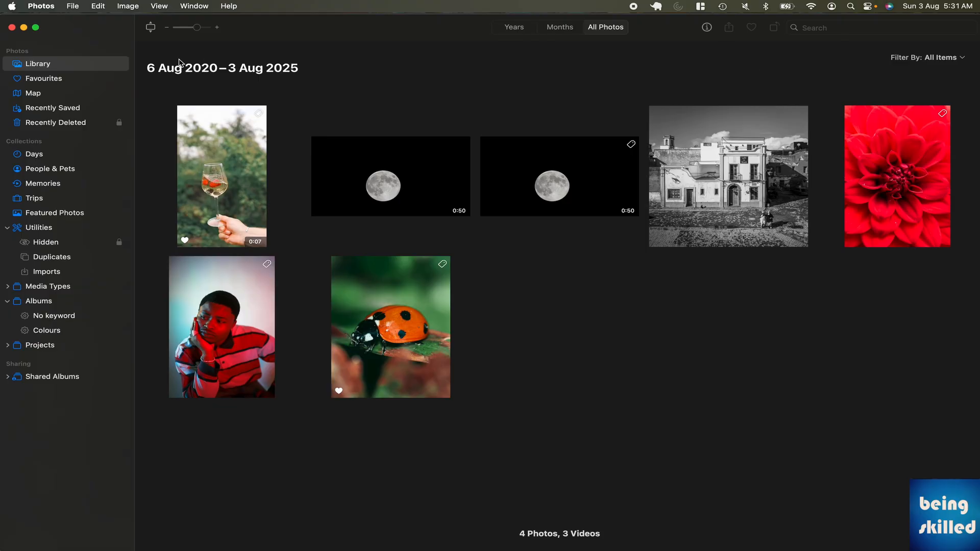
Step: View the Favourites collection with both items selected, and browse the photo map across Asia and Europe
left_click(65, 78)
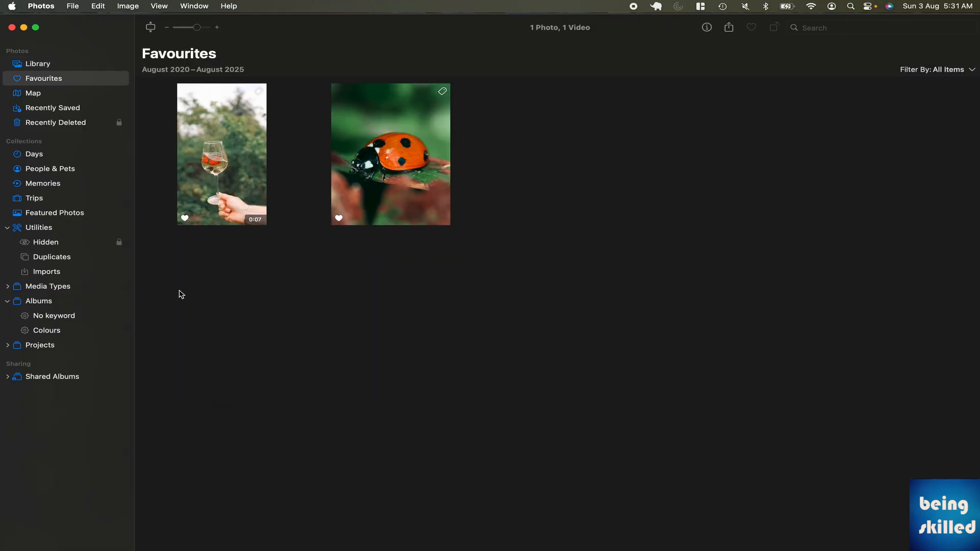
left_click_drag(195, 276, 466, 199)
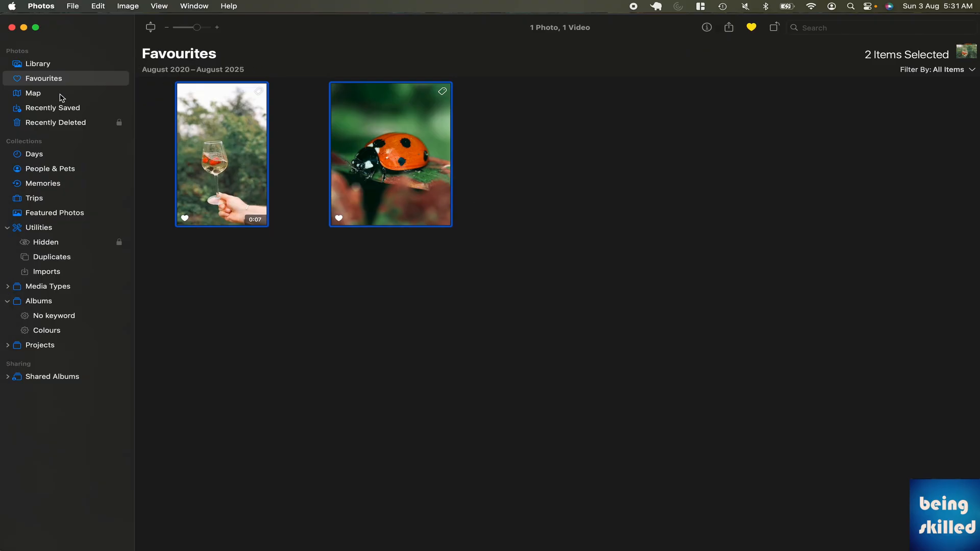
left_click(113, 96)
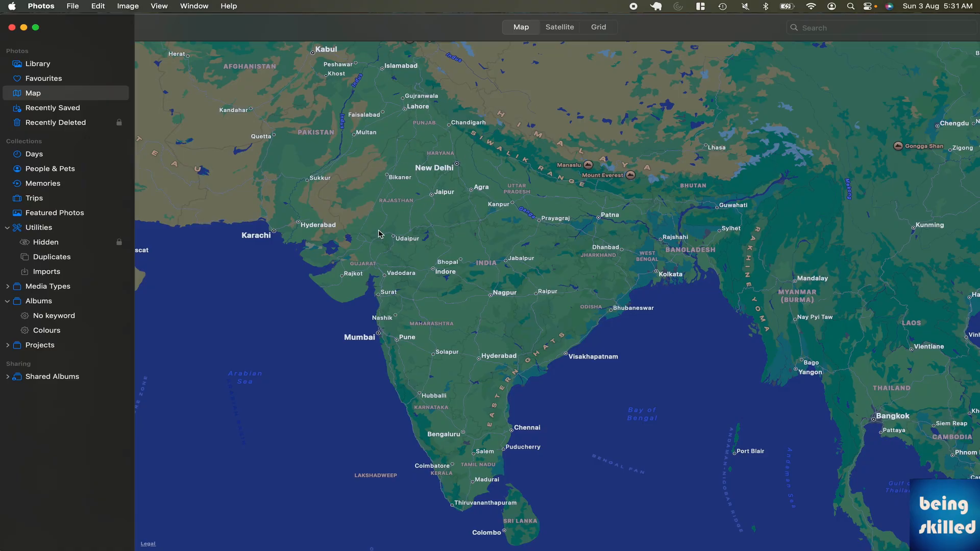
left_click_drag(719, 292, 408, 288)
scroll(403, 290, "down", 5)
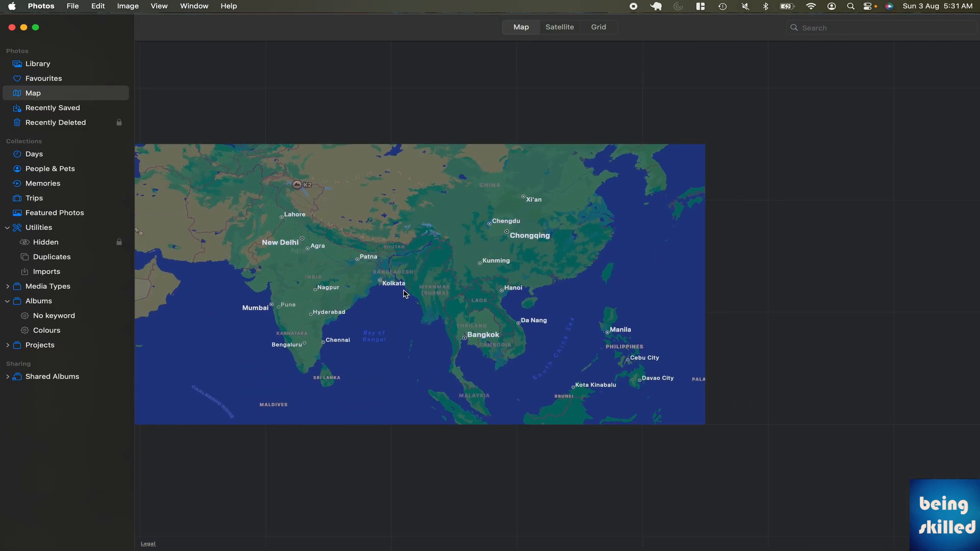
scroll(405, 294, "down", 10)
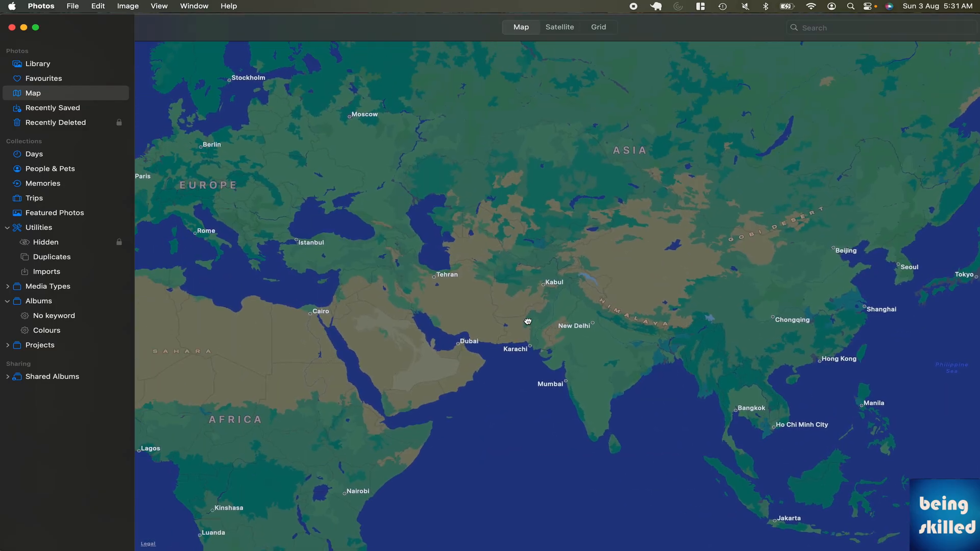
left_click_drag(528, 322, 544, 334)
left_click_drag(504, 223, 516, 254)
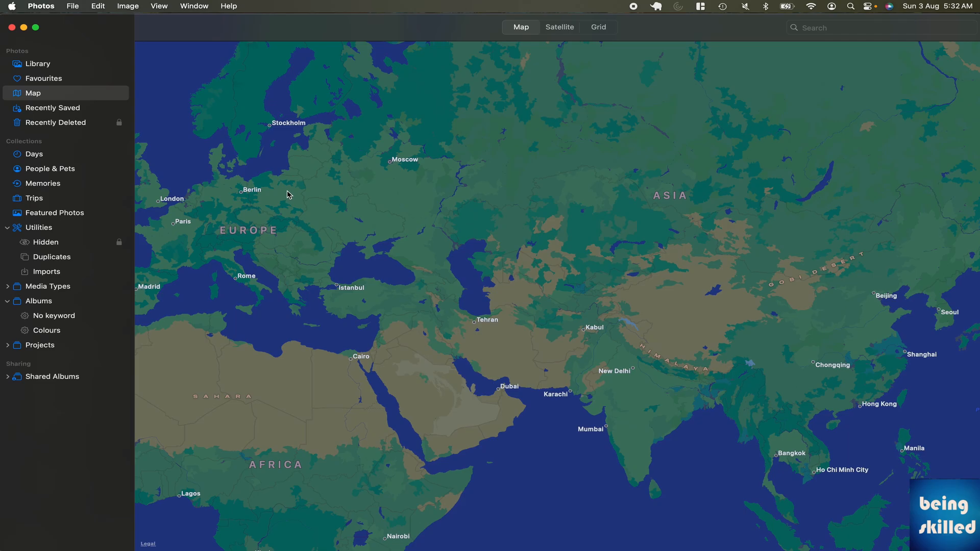
Step: View the Recently Saved collection and the locked Recently Deleted album
left_click(79, 111)
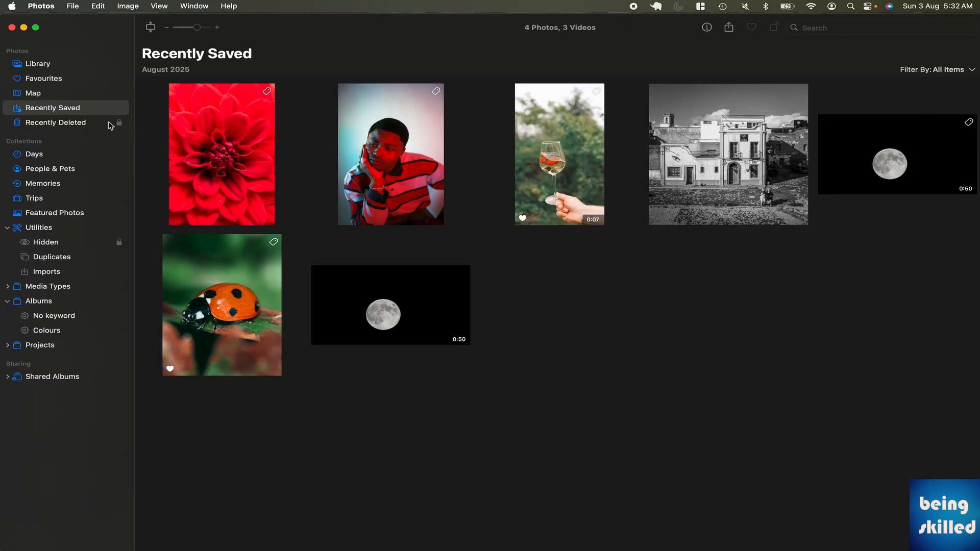
left_click(80, 127)
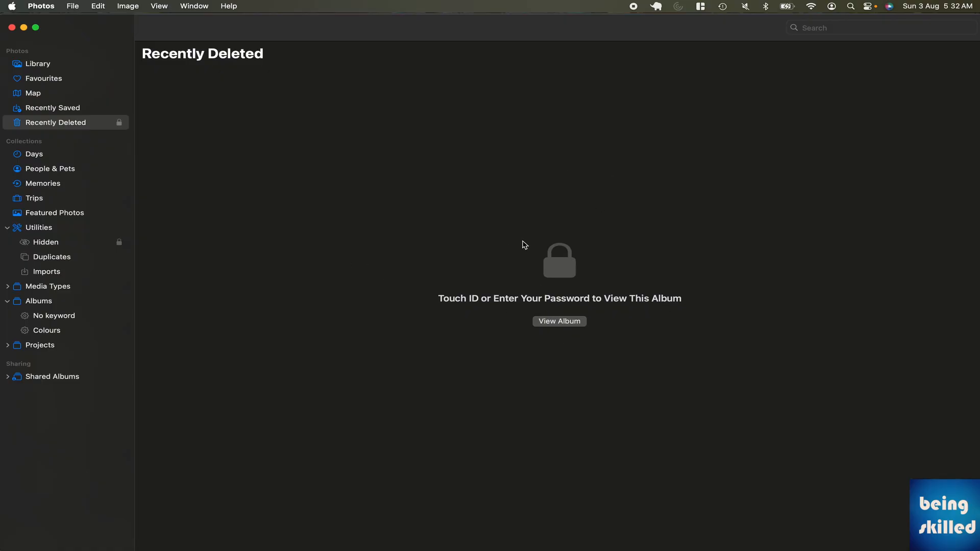
Step: Look through the Days, People & Pets, Memories, Trips and Featured Photos collections
left_click(98, 153)
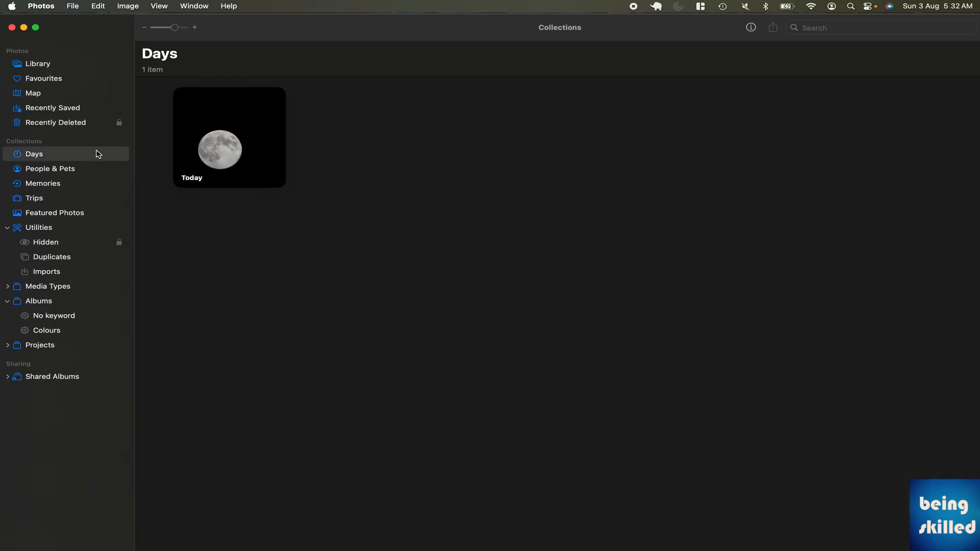
left_click(90, 170)
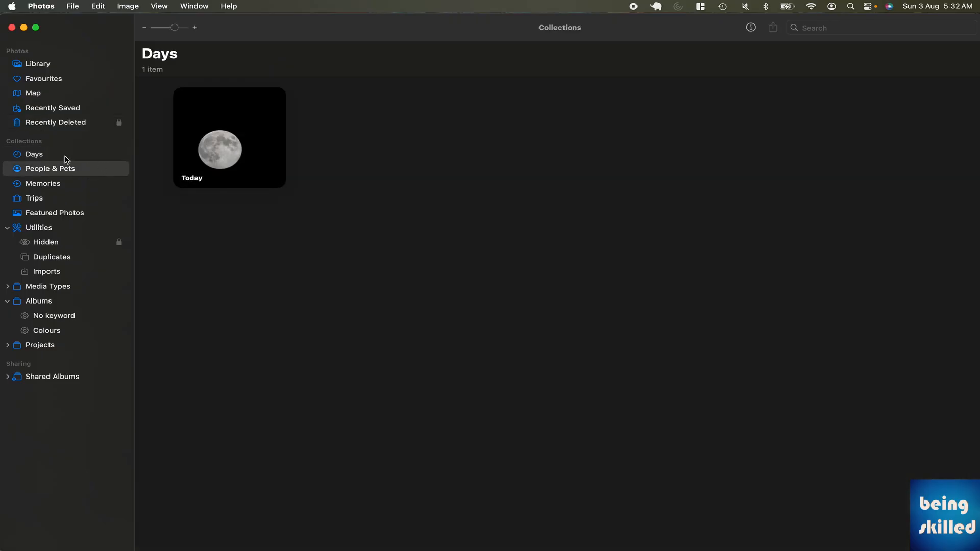
left_click(65, 159)
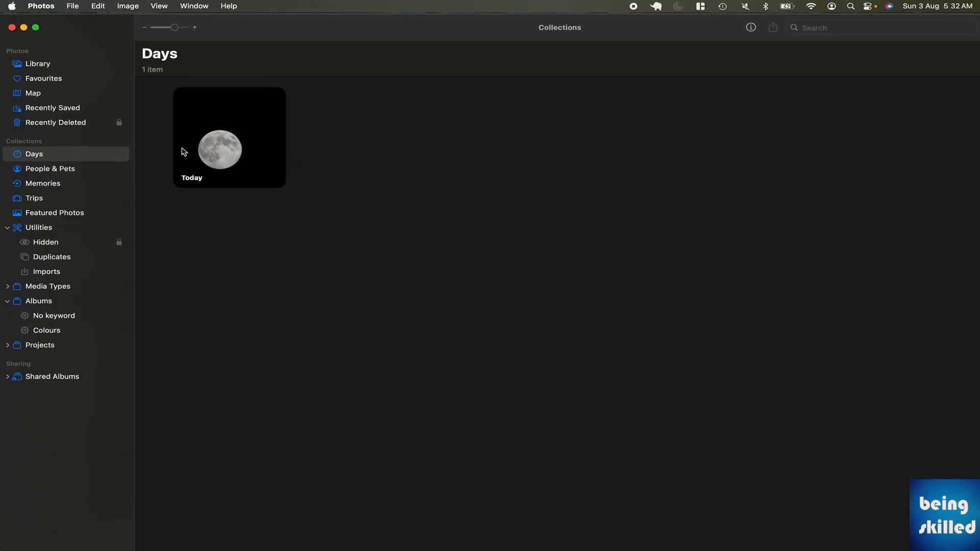
left_click(39, 173)
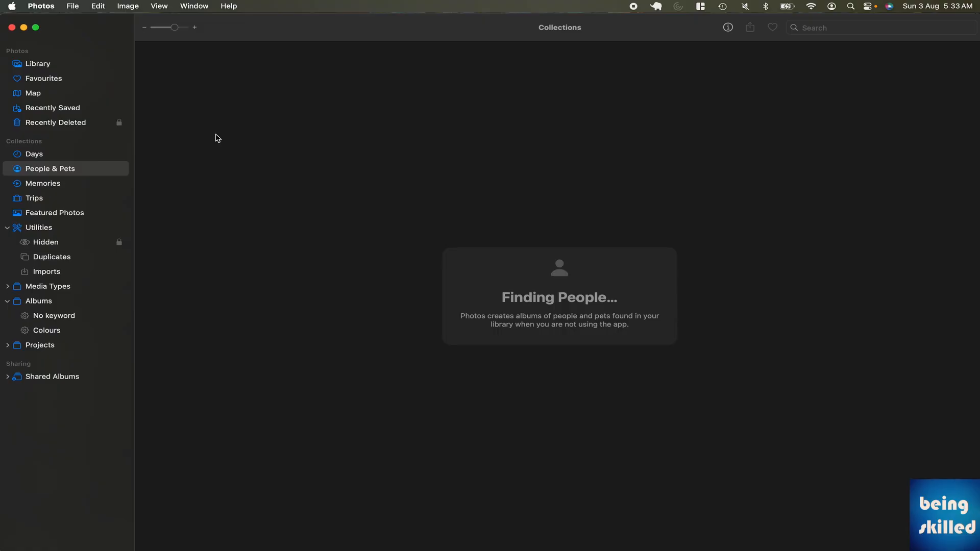
left_click(91, 184)
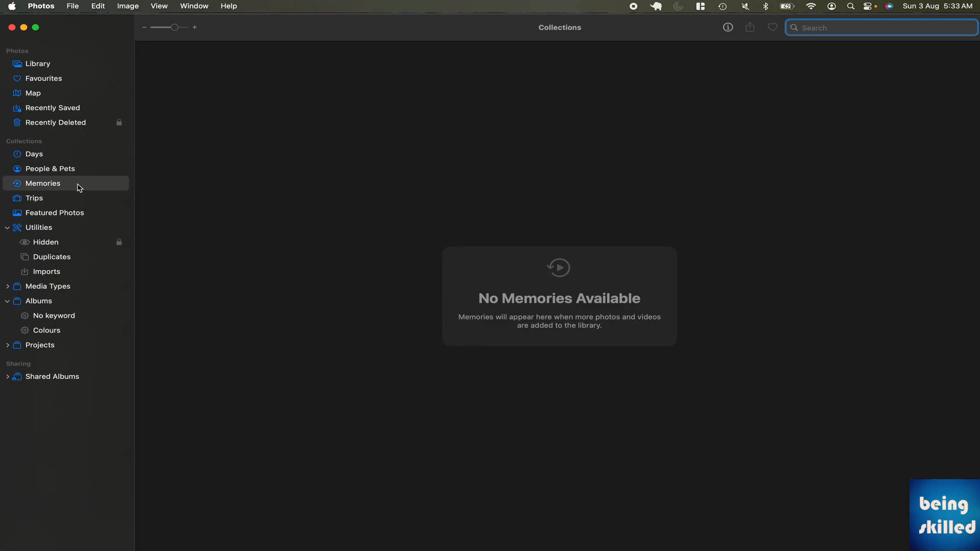
left_click(54, 199)
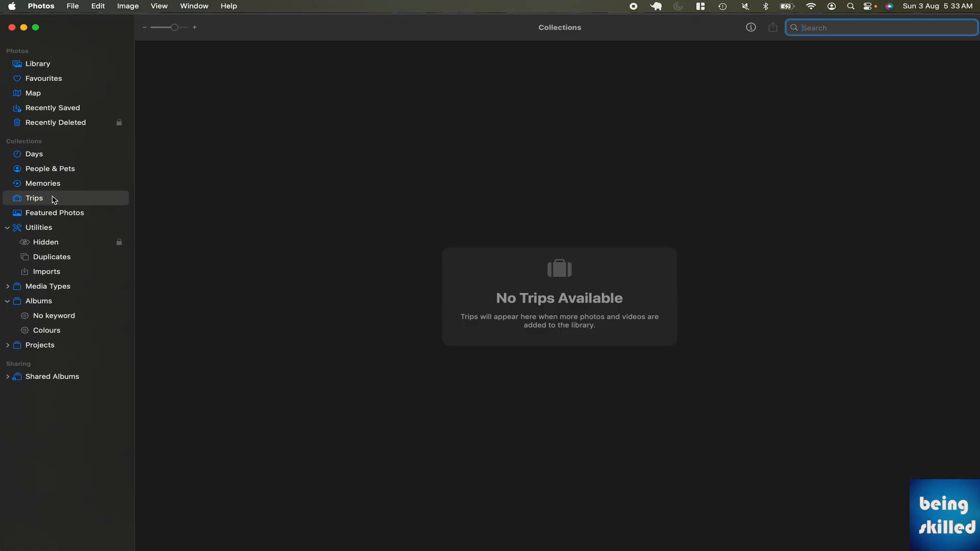
left_click(126, 217)
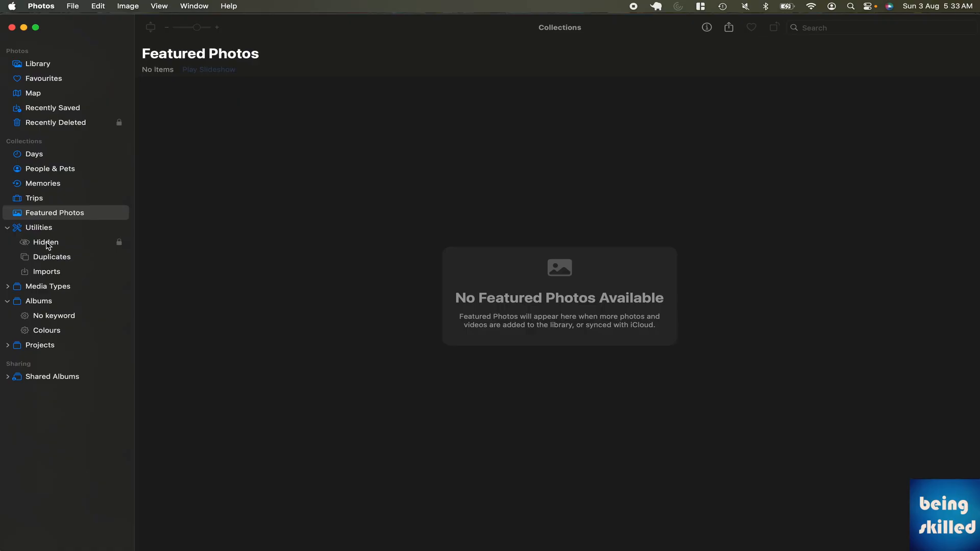
Step: Look through the Hidden, Duplicates and Imports albums under Utilities, and expand and view the Media Types collection
left_click(61, 249)
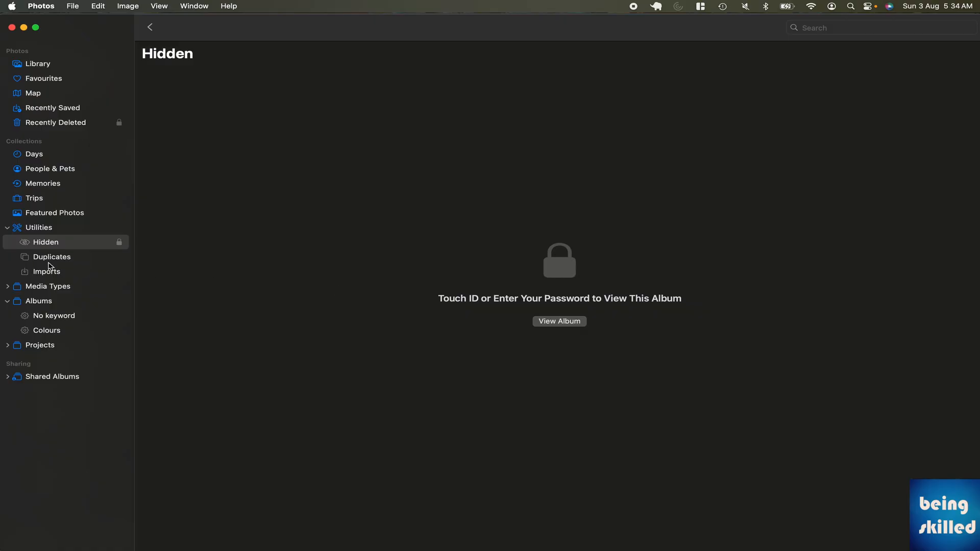
left_click(81, 256)
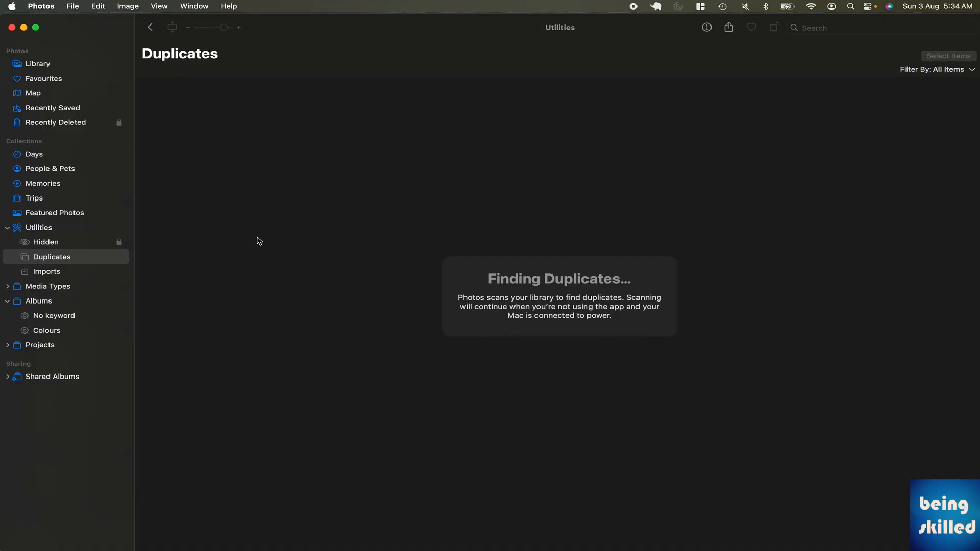
left_click(56, 274)
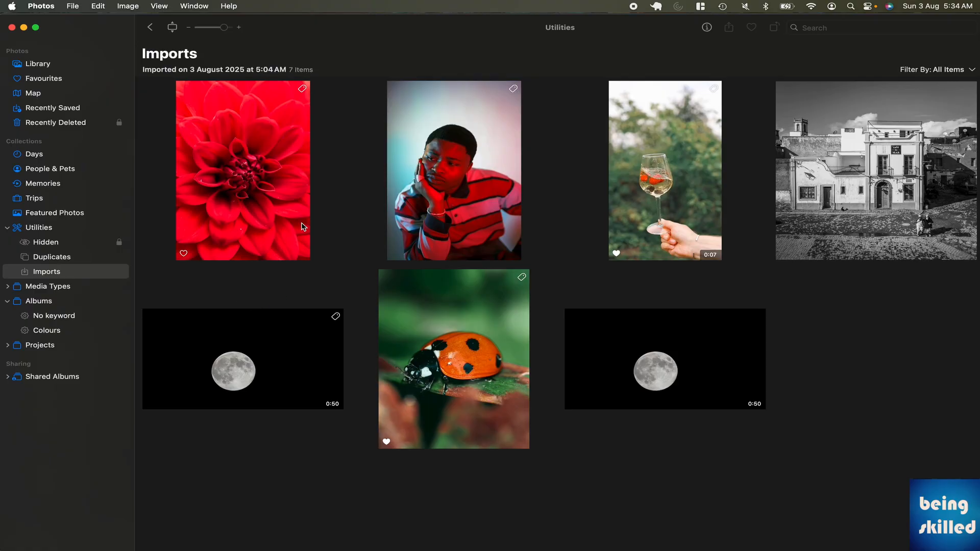
left_click(8, 288)
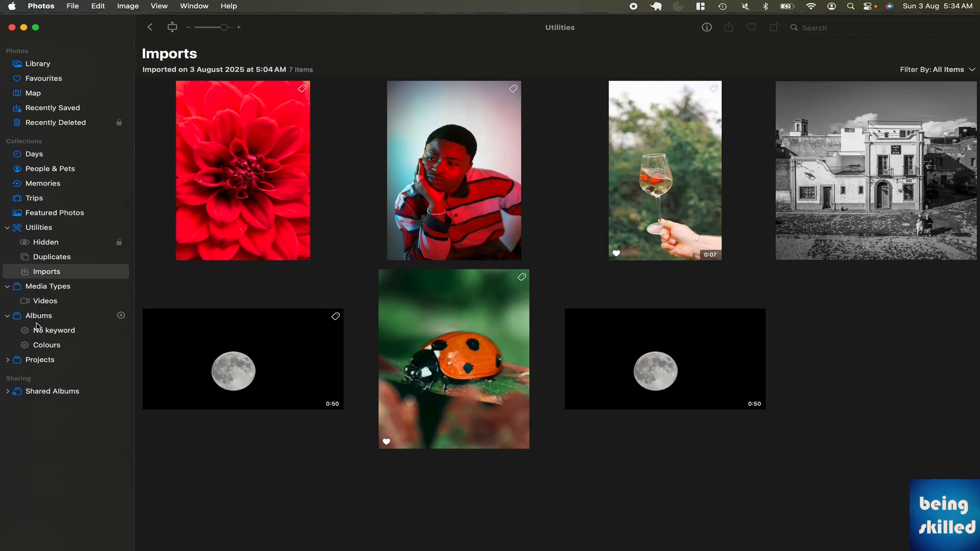
left_click(62, 290)
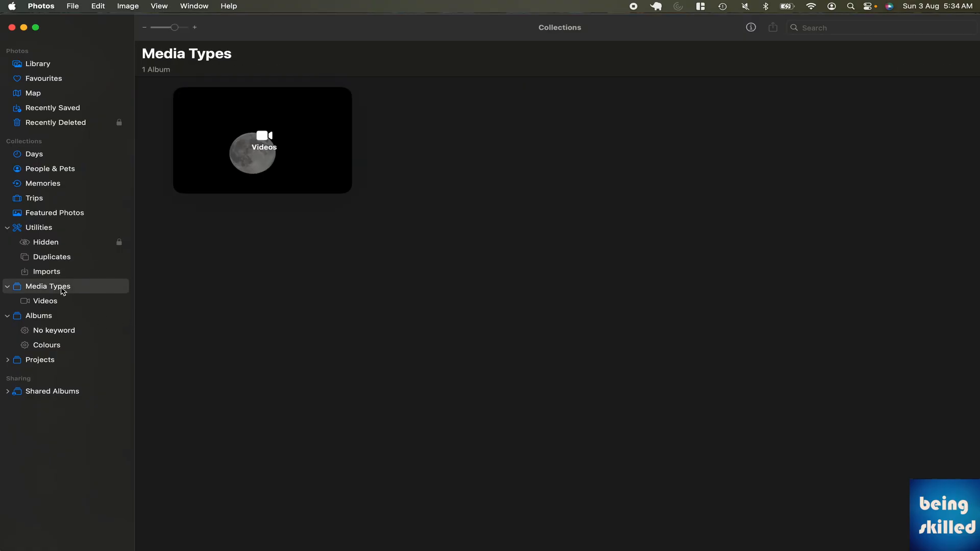
Step: Look through the Videos album under Media Types and the Albums collection
left_click(61, 302)
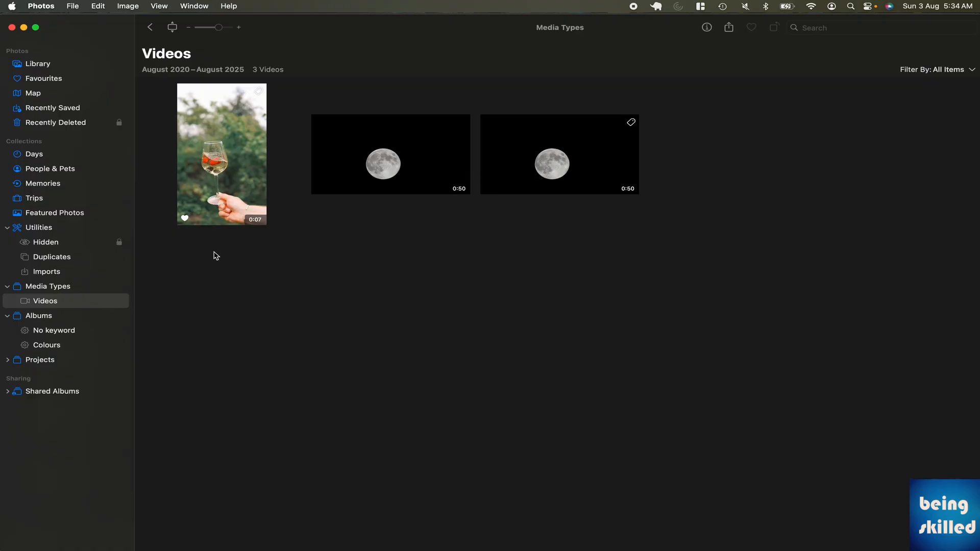
left_click(71, 288)
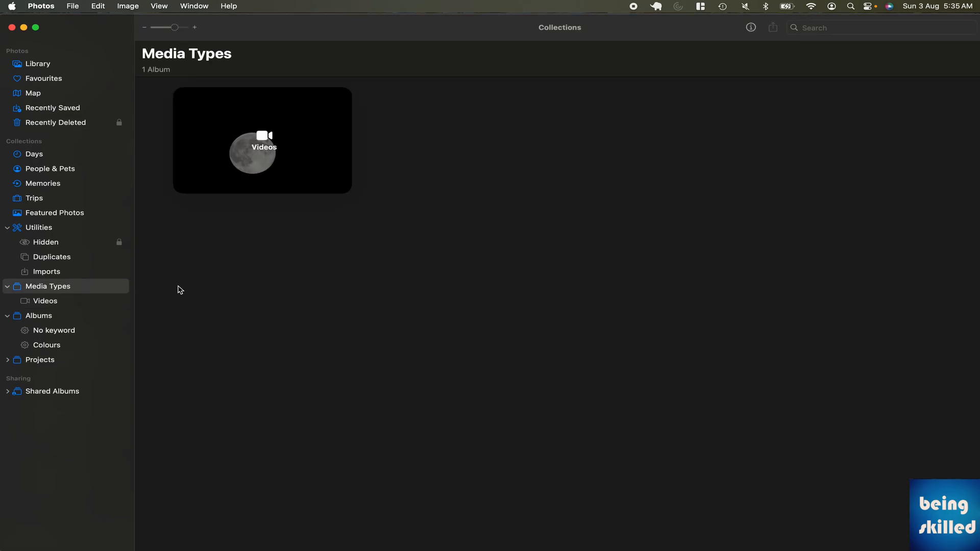
left_click(51, 300)
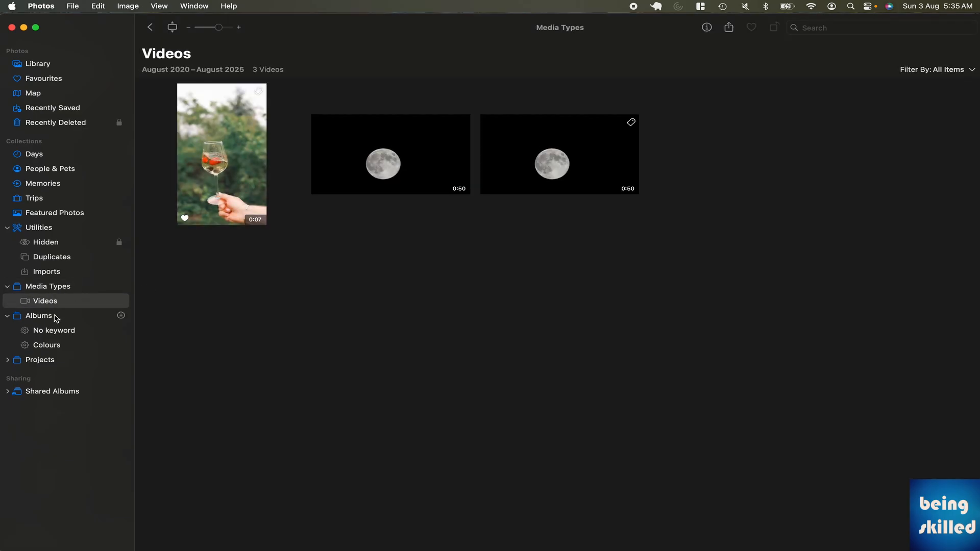
left_click(57, 316)
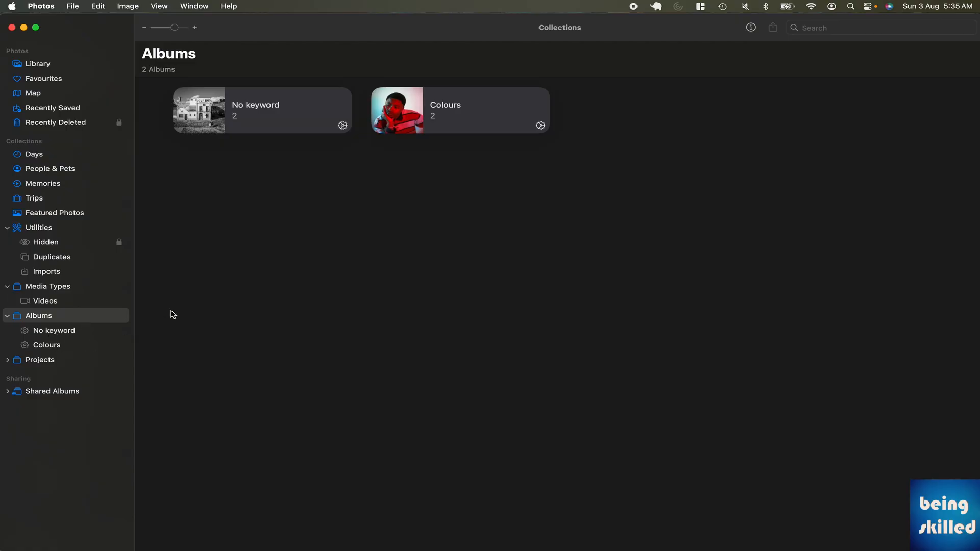
Step: Create a new album named Location
left_click(72, 6)
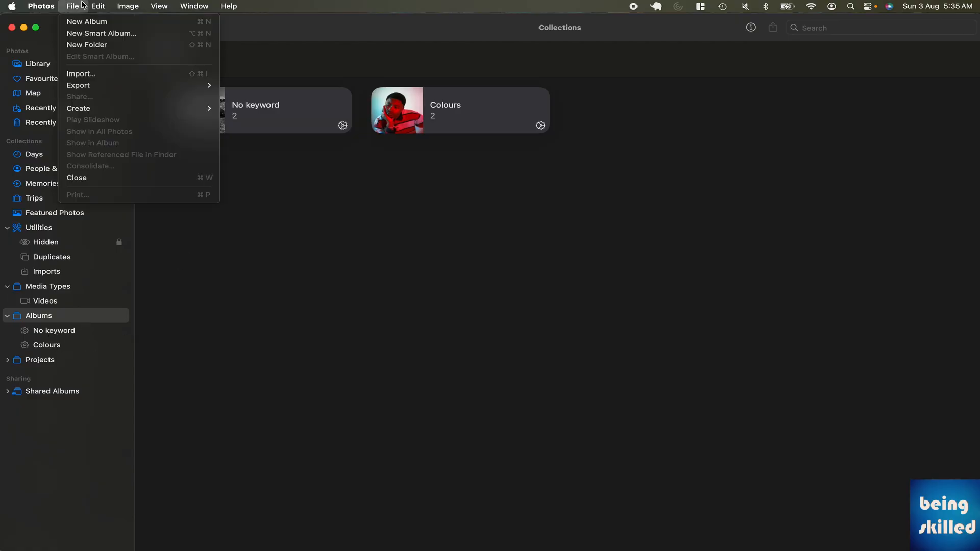
left_click(210, 150)
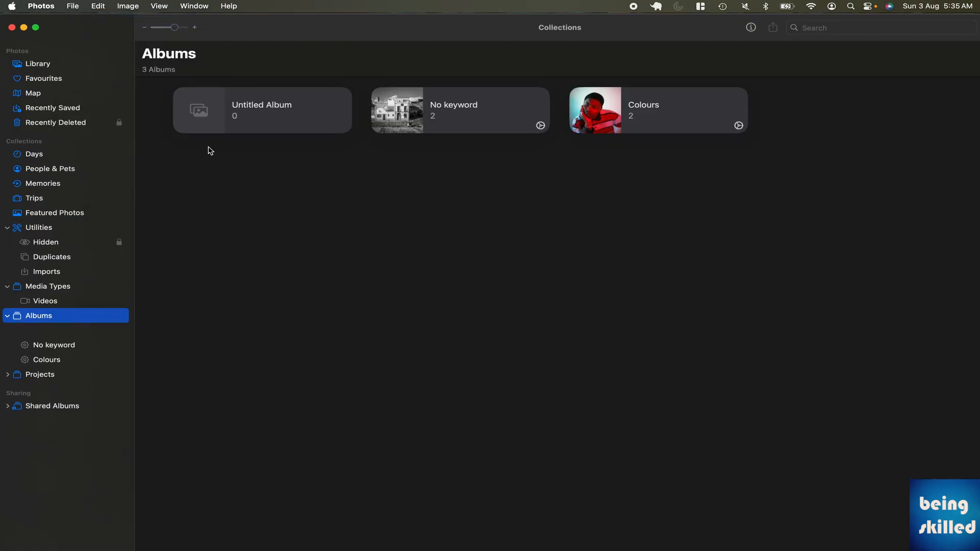
type("Location")
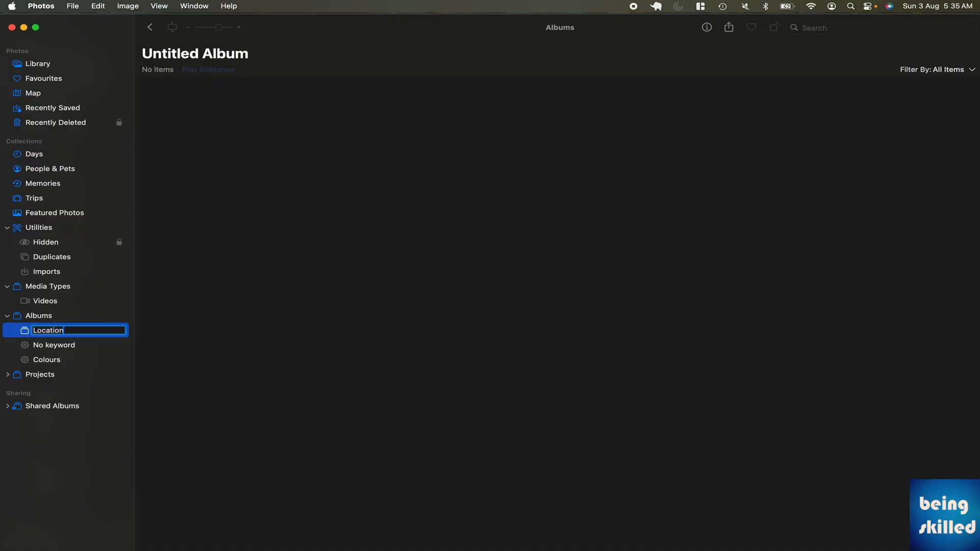
key("Return")
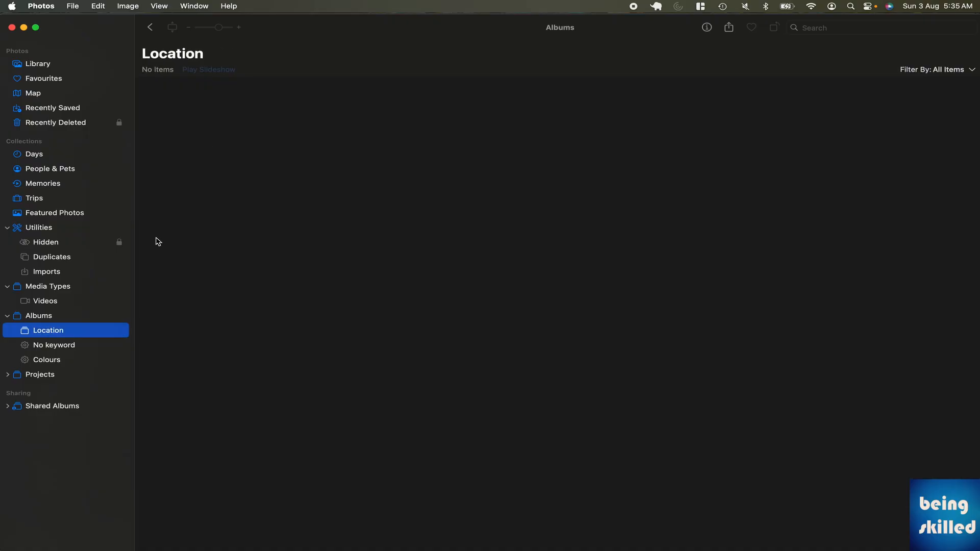
Step: Add the black-and-white building photo from the library to the Location album and view the album
left_click(56, 68)
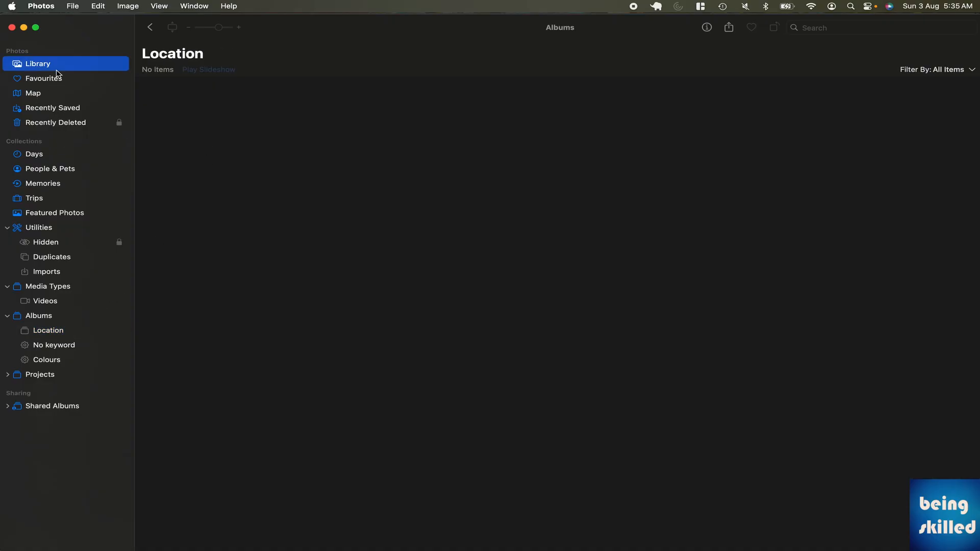
left_click_drag(745, 180, 56, 335)
left_click(56, 334)
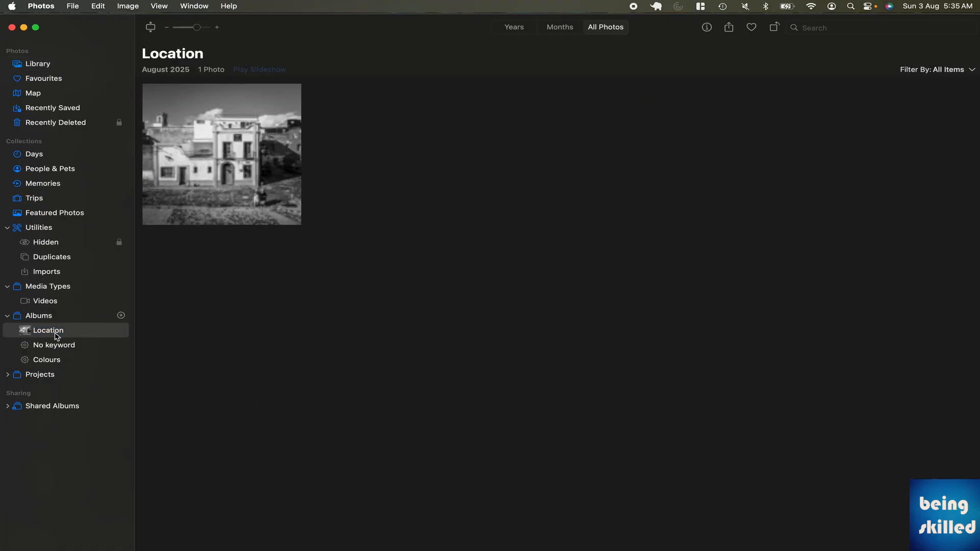
Step: Delete the building photo while in the Location album, check the library, and undo the deletion
left_click_drag(186, 306, 245, 185)
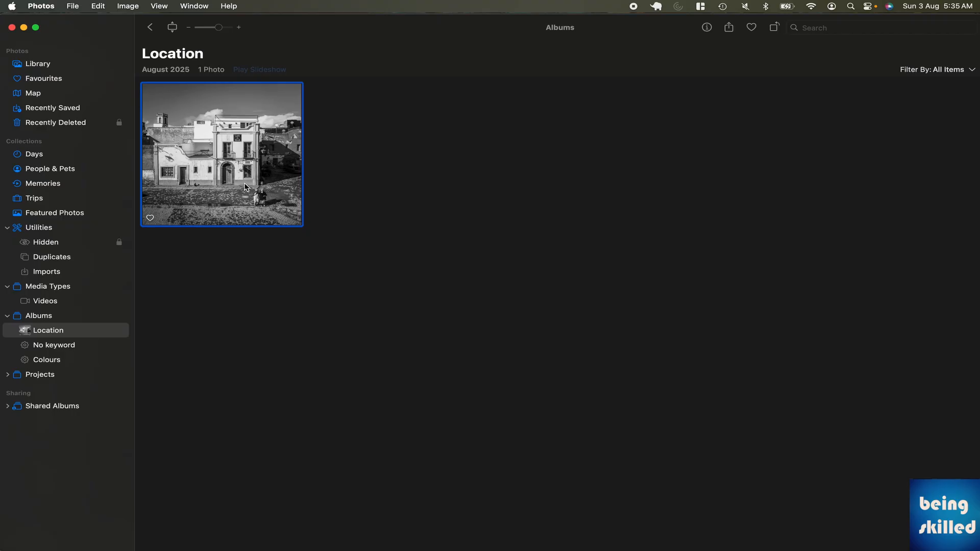
key("Delete")
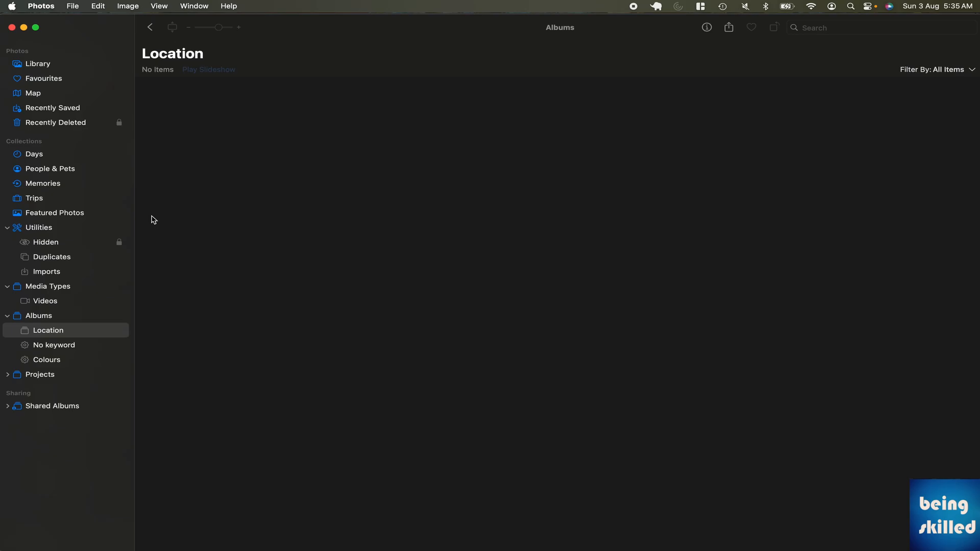
left_click(68, 61)
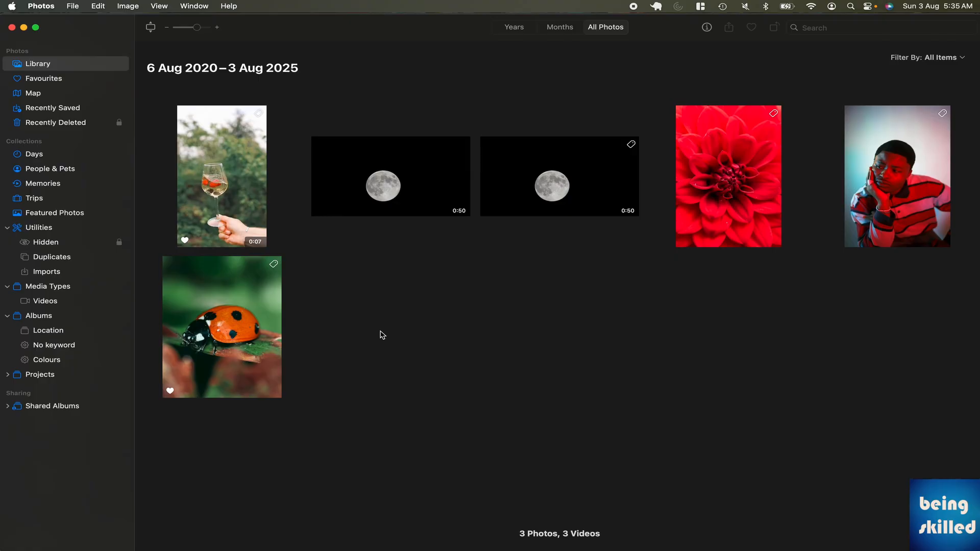
key("super+v")
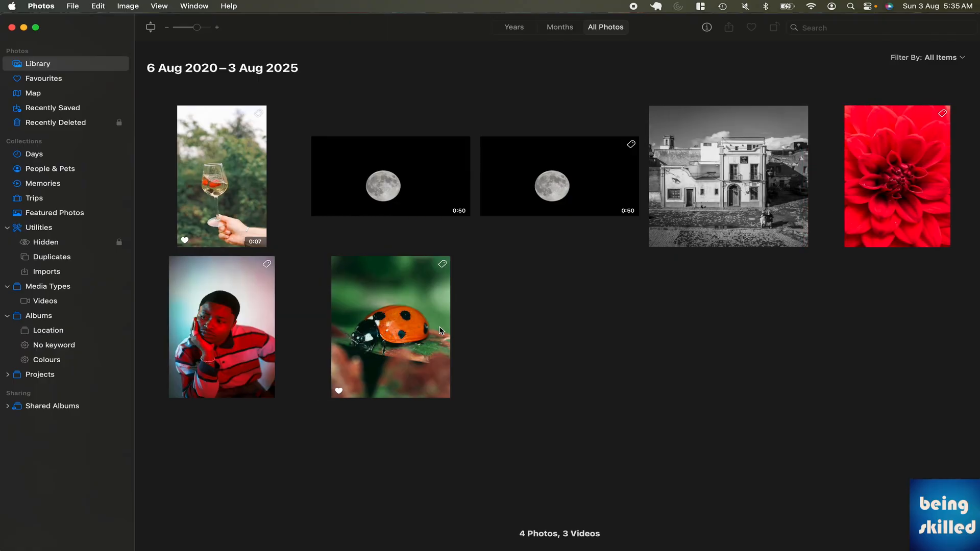
Step: Remove the building photo from the Location album only, and check both the library and the album
left_click(67, 337)
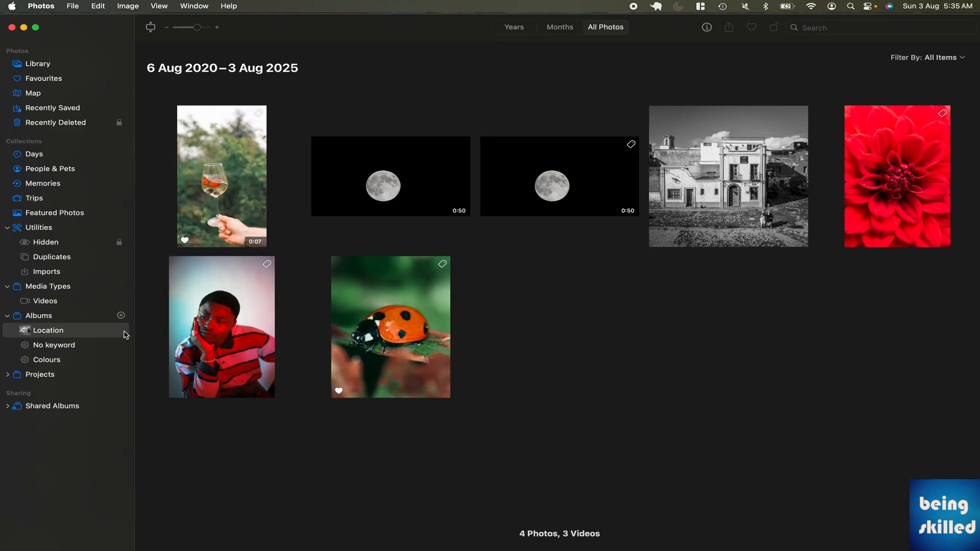
left_click(202, 206)
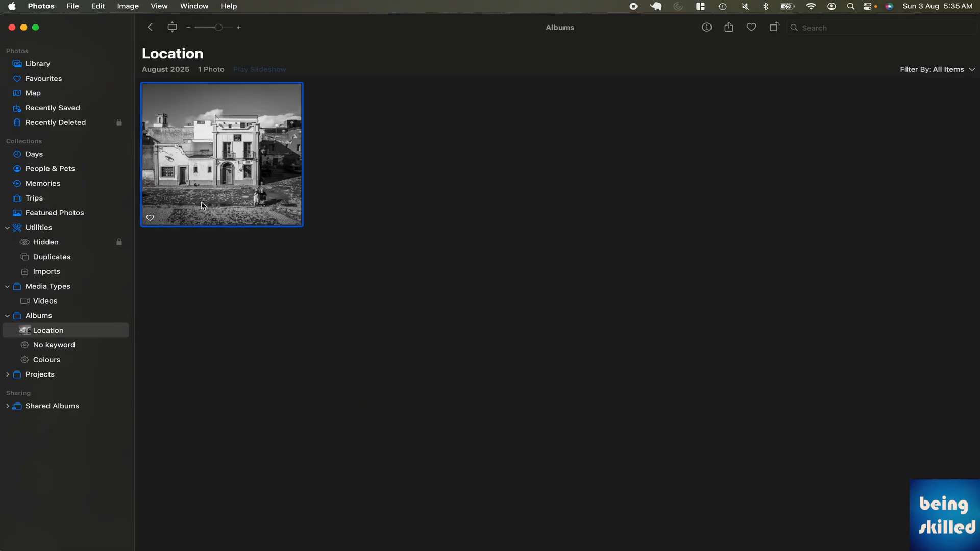
right_click(201, 205)
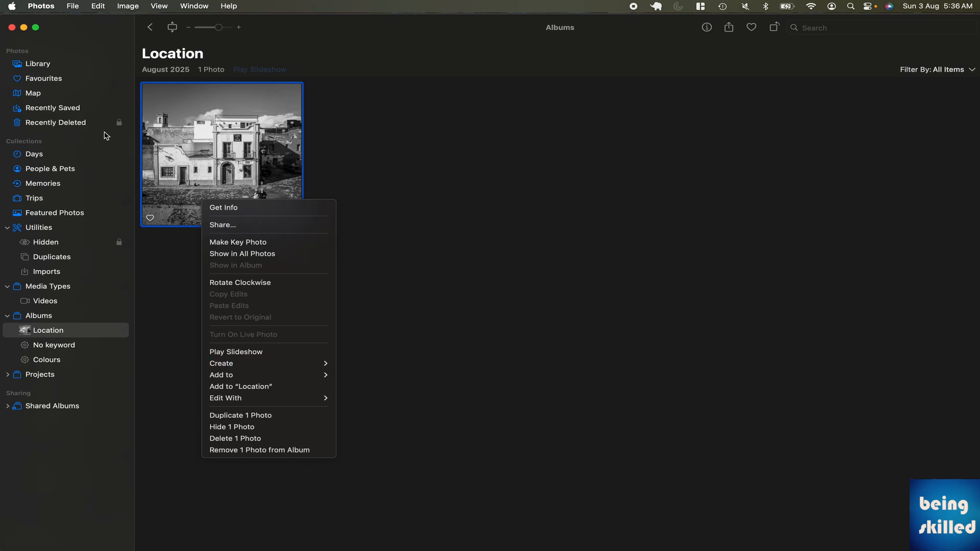
left_click(252, 451)
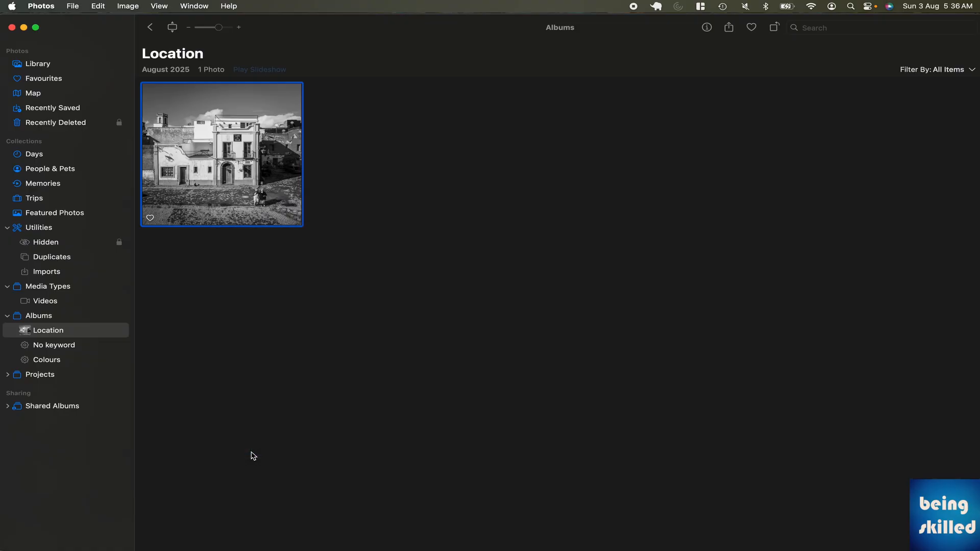
left_click(67, 70)
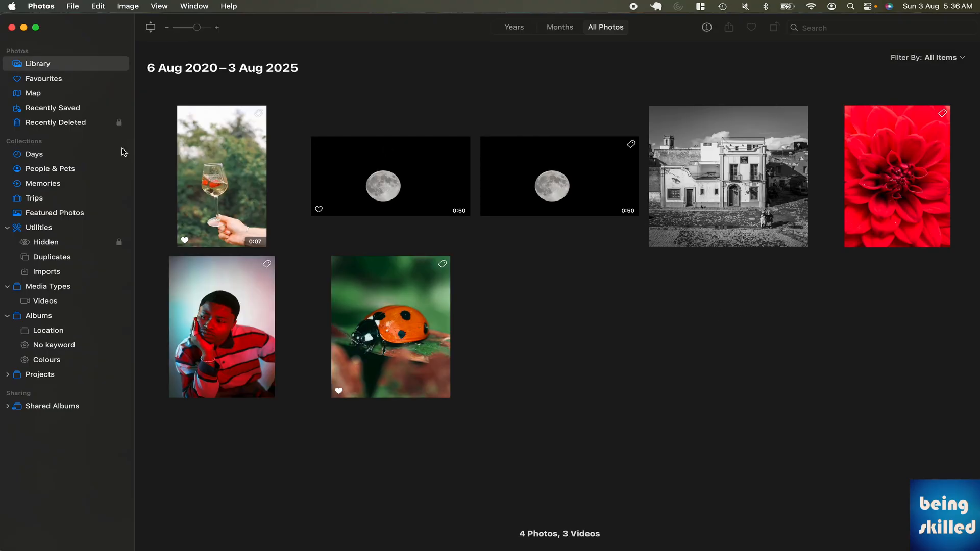
left_click(56, 337)
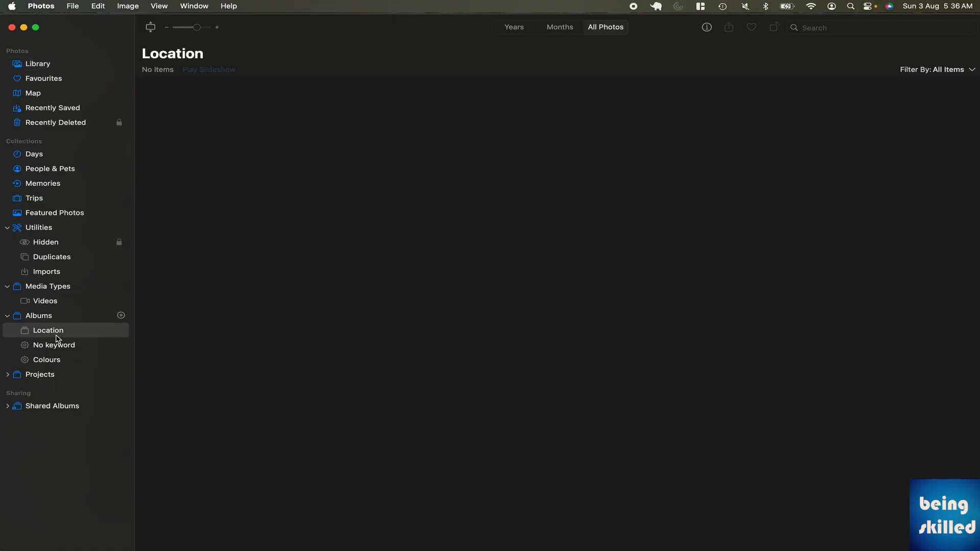
Step: Add the two moon videos and the building, red flower and ladybird photos to the Location album, and view the album
left_click(52, 63)
left_click_drag(837, 324, 368, 148)
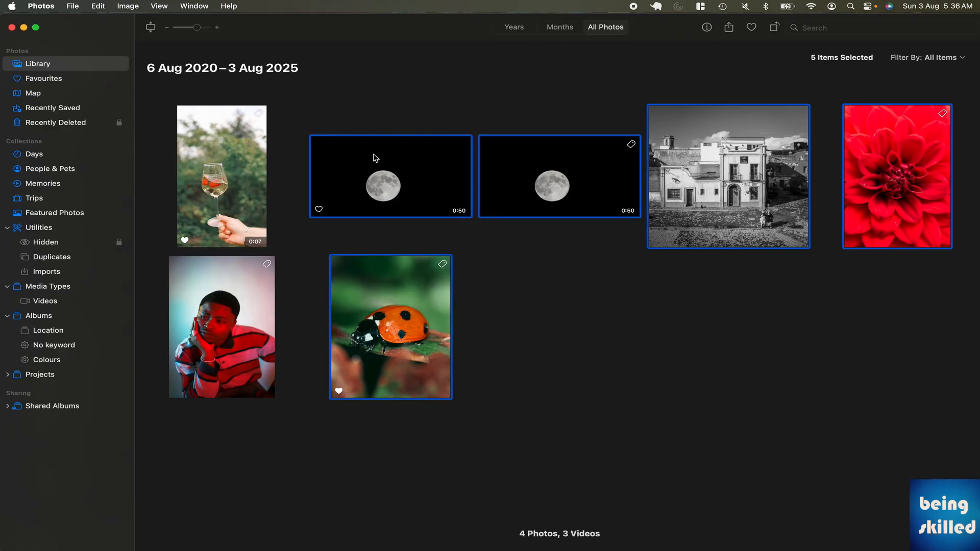
right_click(373, 153)
mouse_move(456, 298)
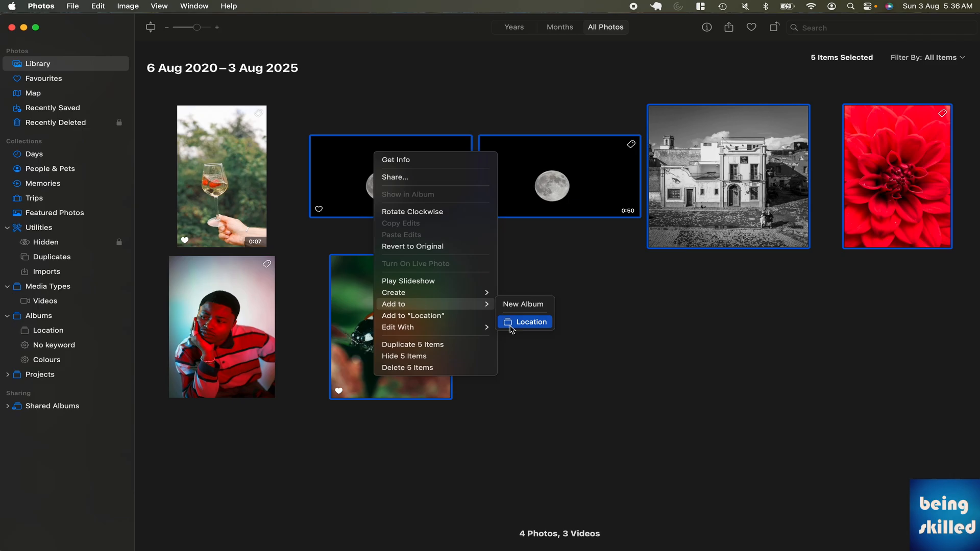
left_click(512, 327)
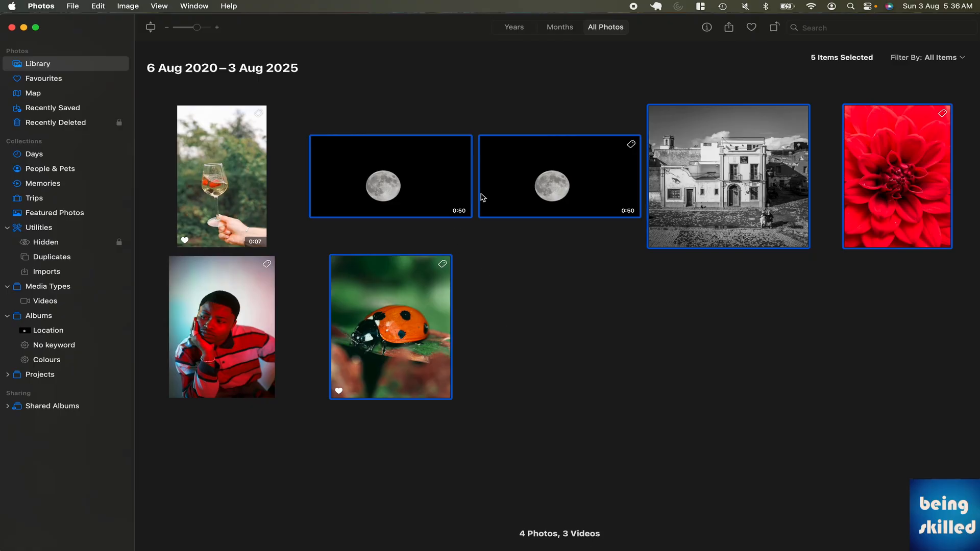
left_click(59, 331)
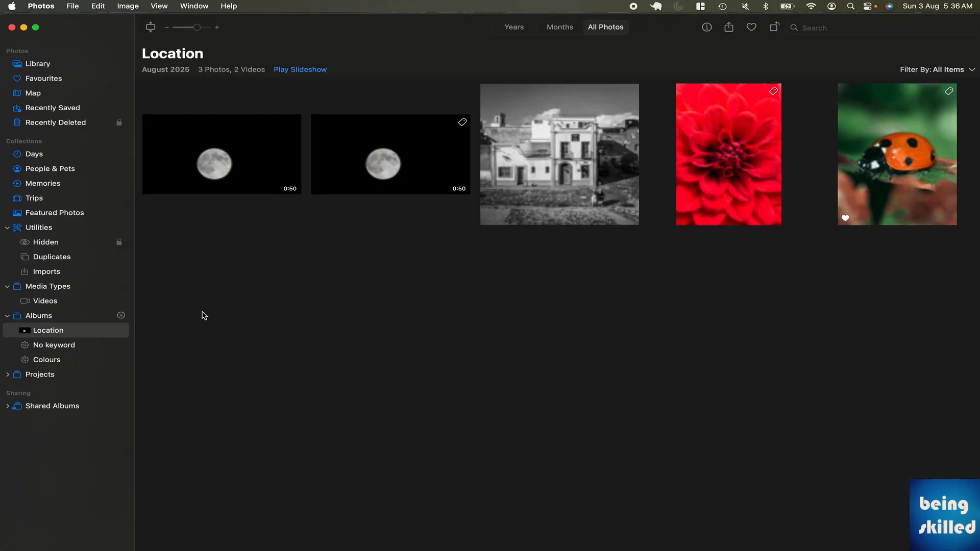
left_click_drag(234, 247, 970, 159)
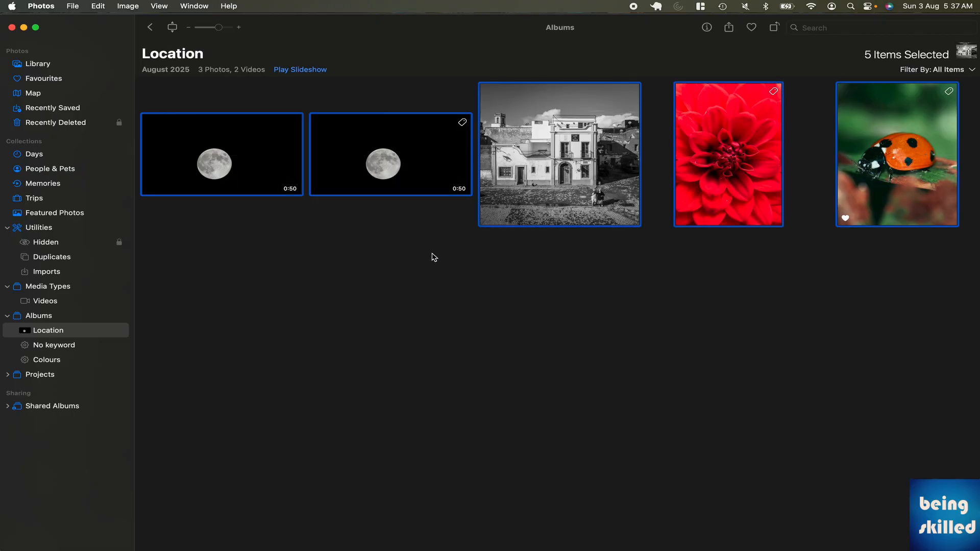
left_click(230, 234)
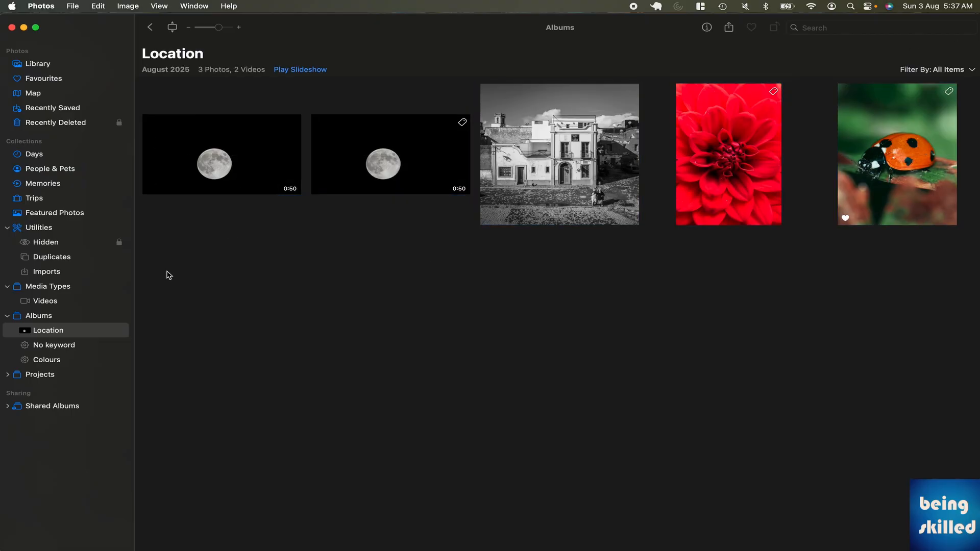
Step: View the No keyword and Colours smart albums, and inspect the No keyword album's matching condition without changing it
left_click(28, 348)
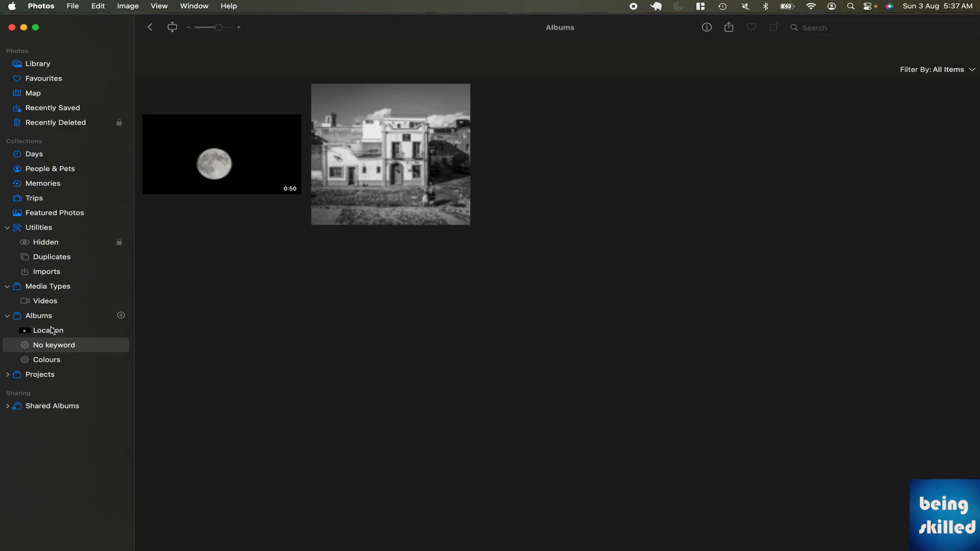
left_click(91, 359)
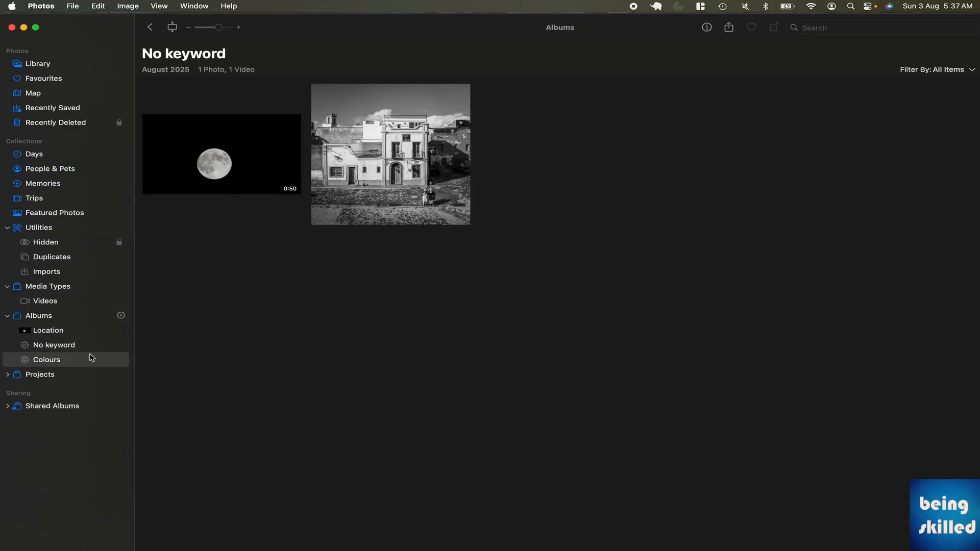
right_click(73, 345)
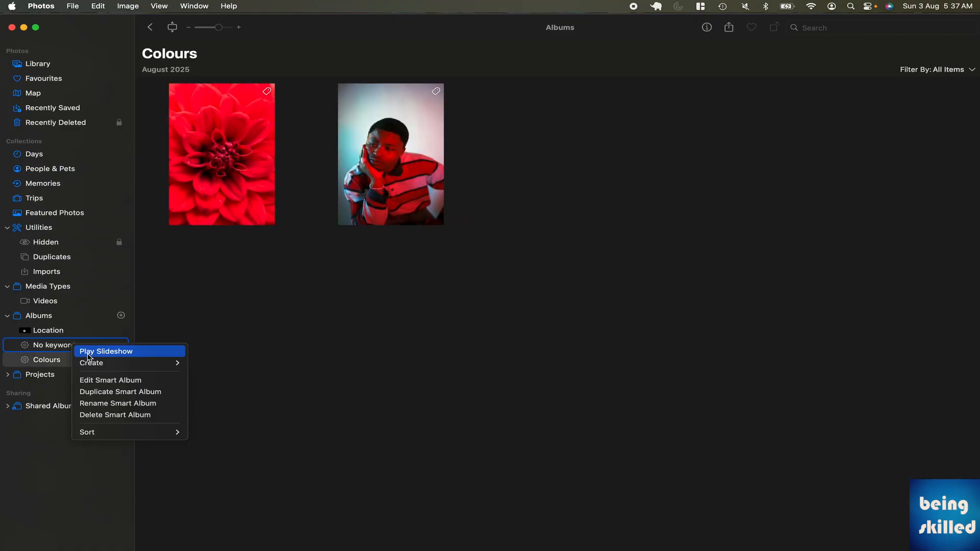
left_click(102, 381)
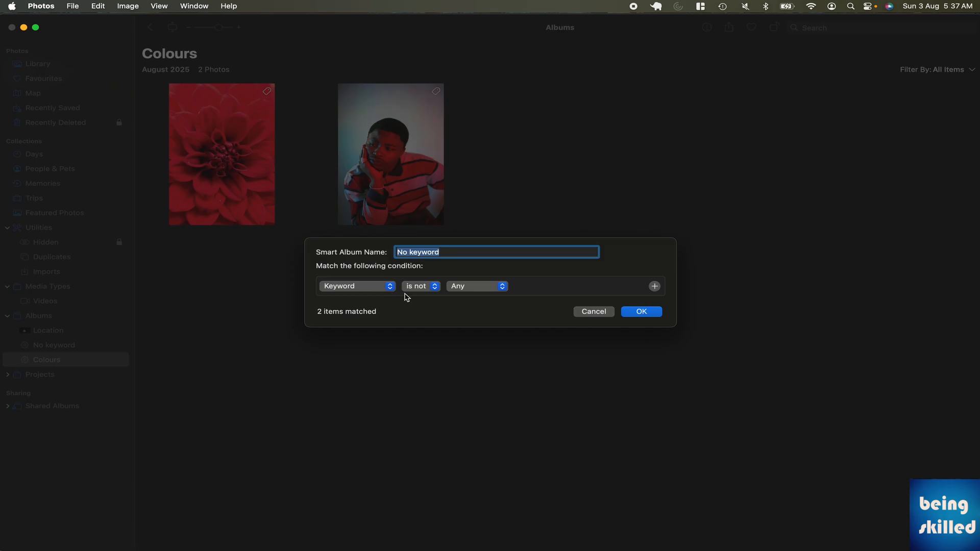
left_click(584, 311)
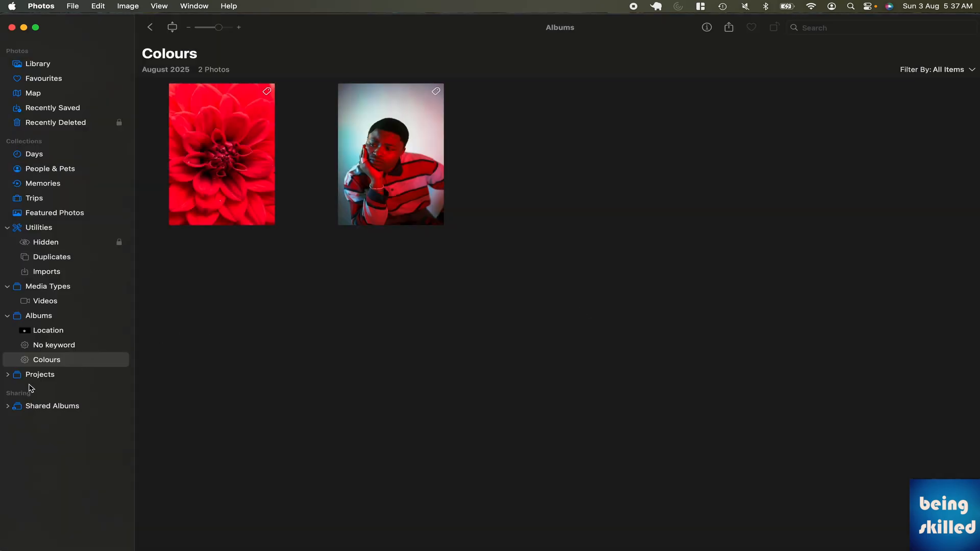
Step: Expand and view the Projects collection, and expand Shared Albums
left_click(9, 375)
left_click(27, 375)
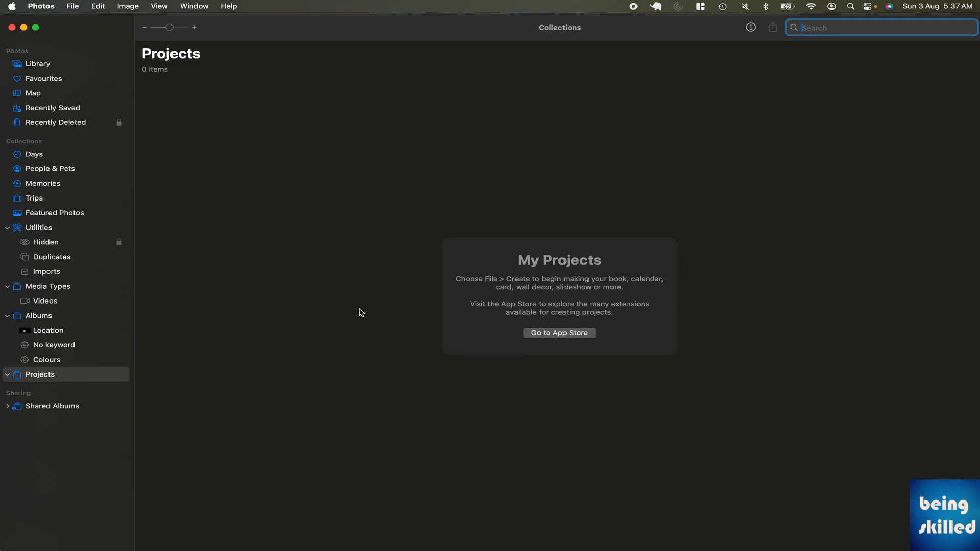
left_click(11, 407)
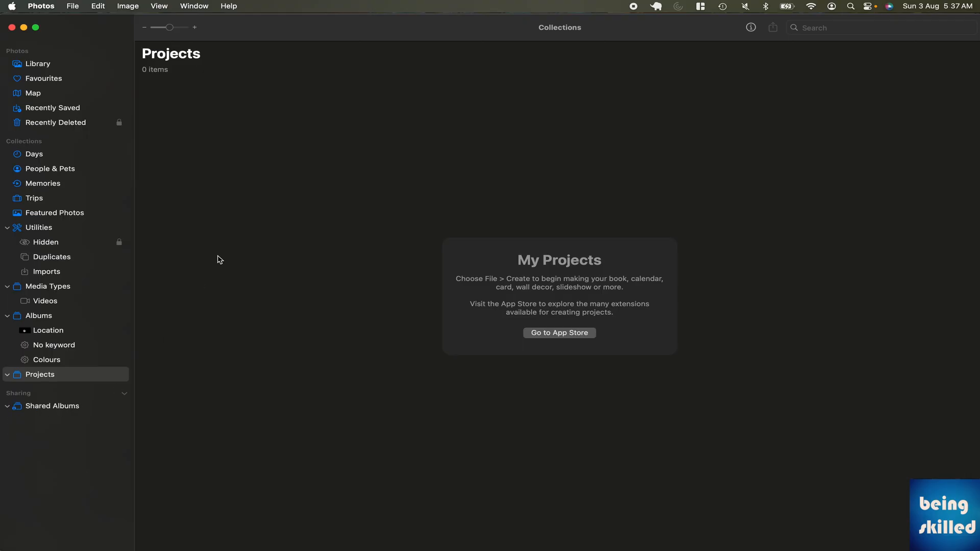
key("super+f")
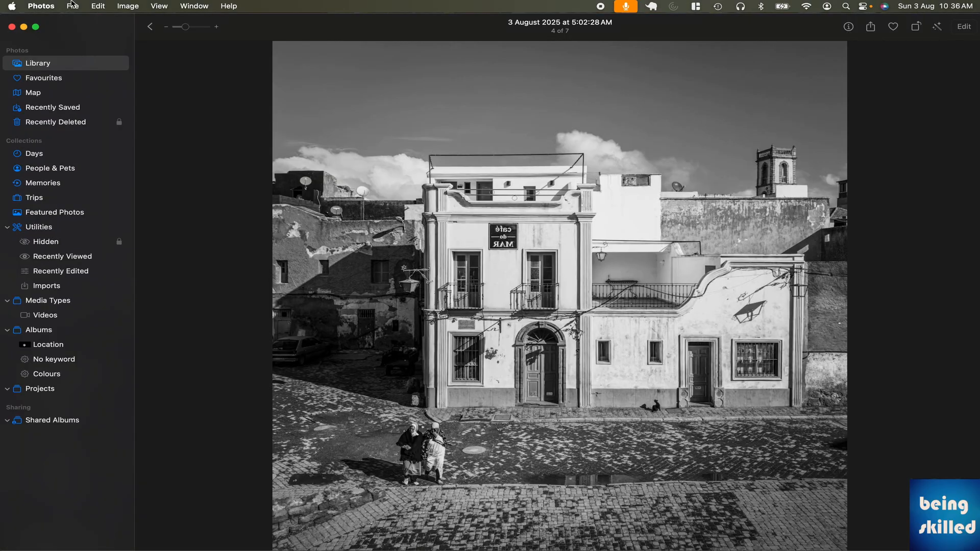
Step: Choose the folder New Folder With Items from the Random folder as the import source and open it for review
left_click(72, 5)
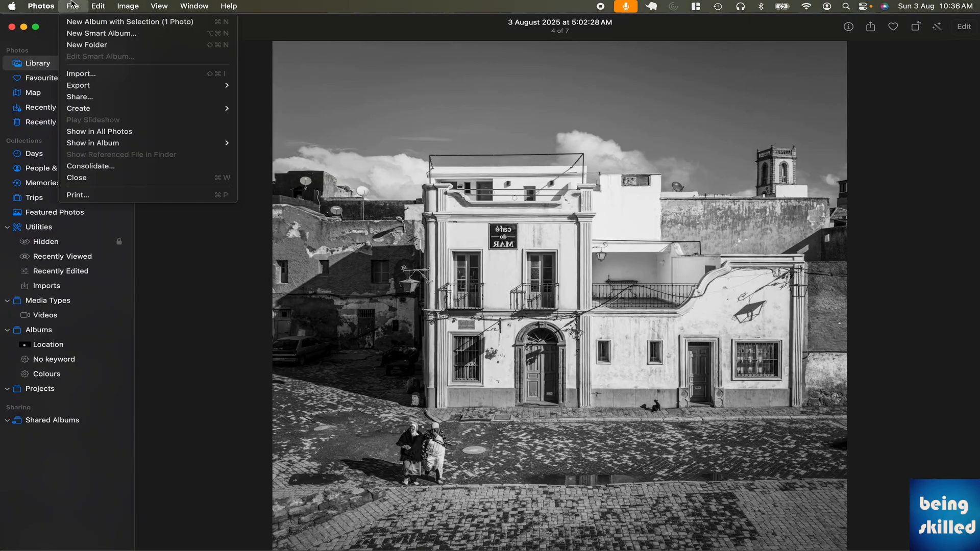
left_click(81, 74)
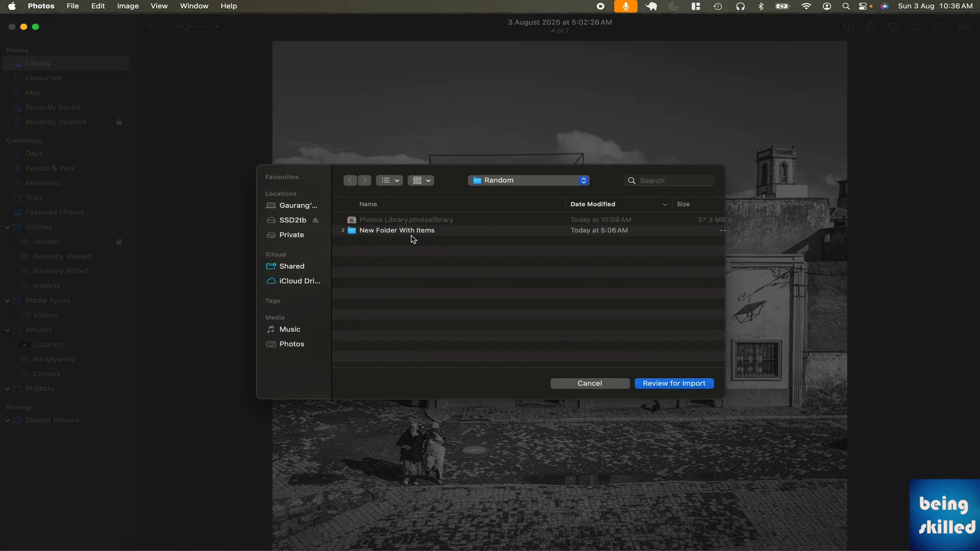
left_click(430, 230)
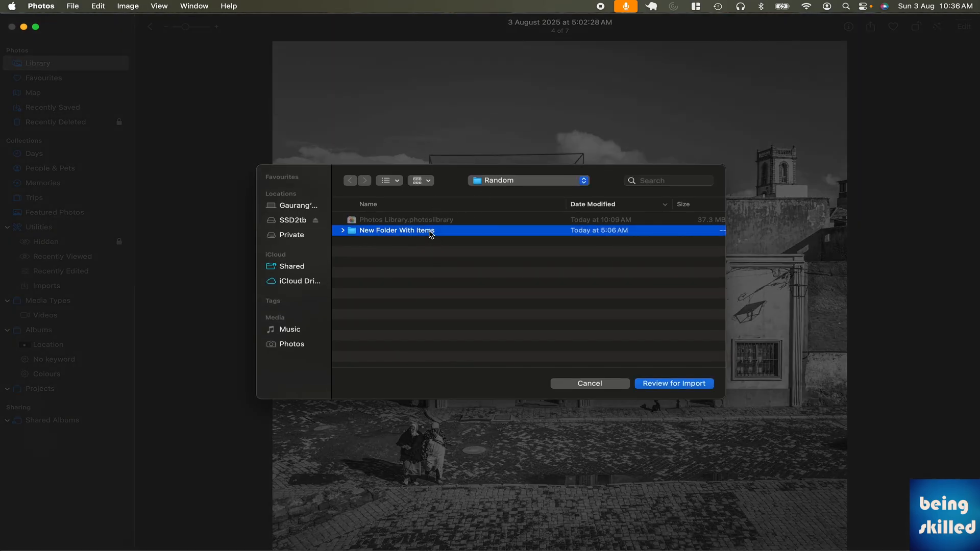
left_click(666, 389)
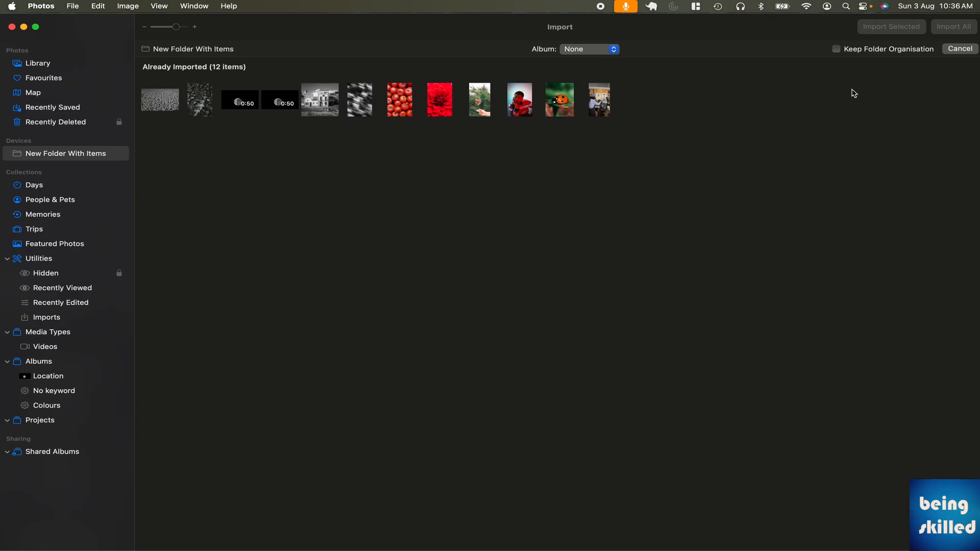
Step: Import all 12 already imported items from the folder again, and look through the Imports collection
left_click_drag(660, 133, 141, 79)
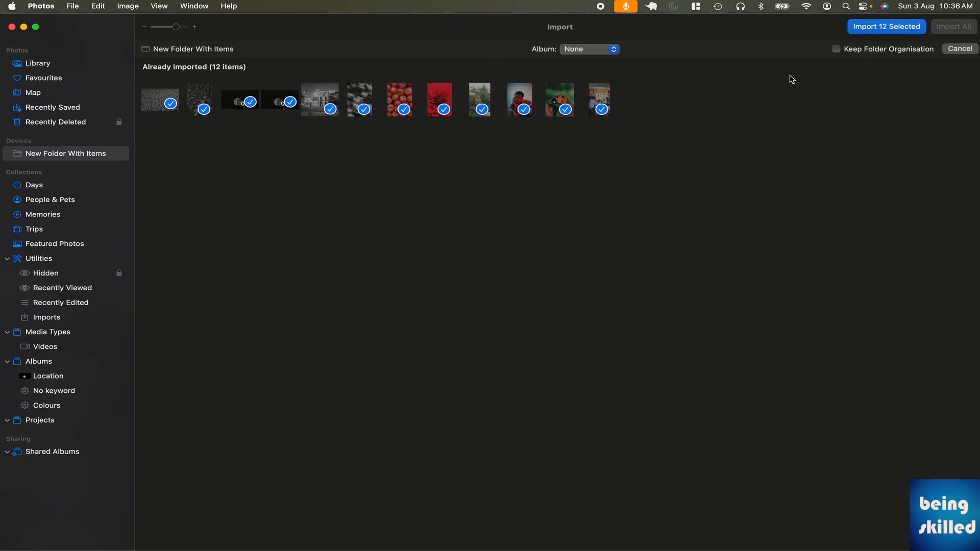
left_click(875, 31)
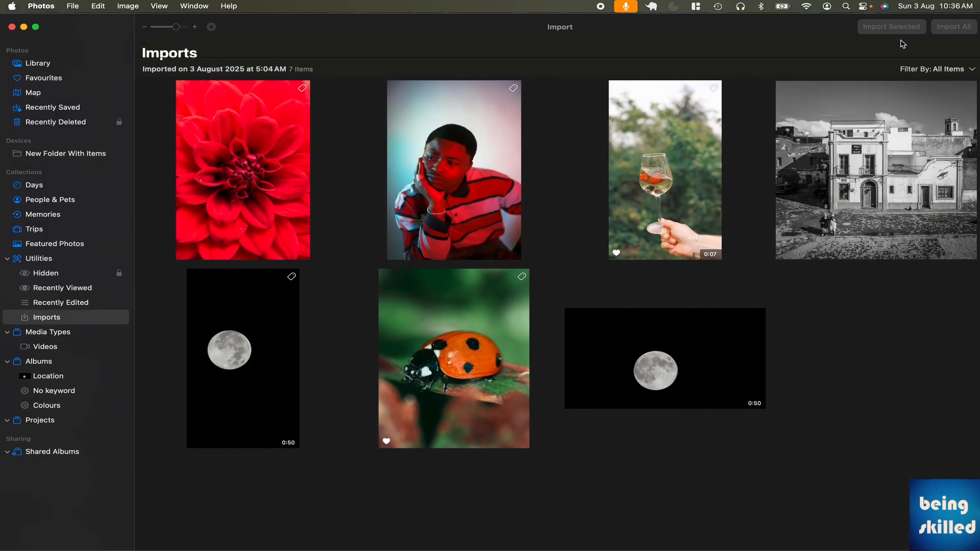
scroll(380, 258, "down", 10)
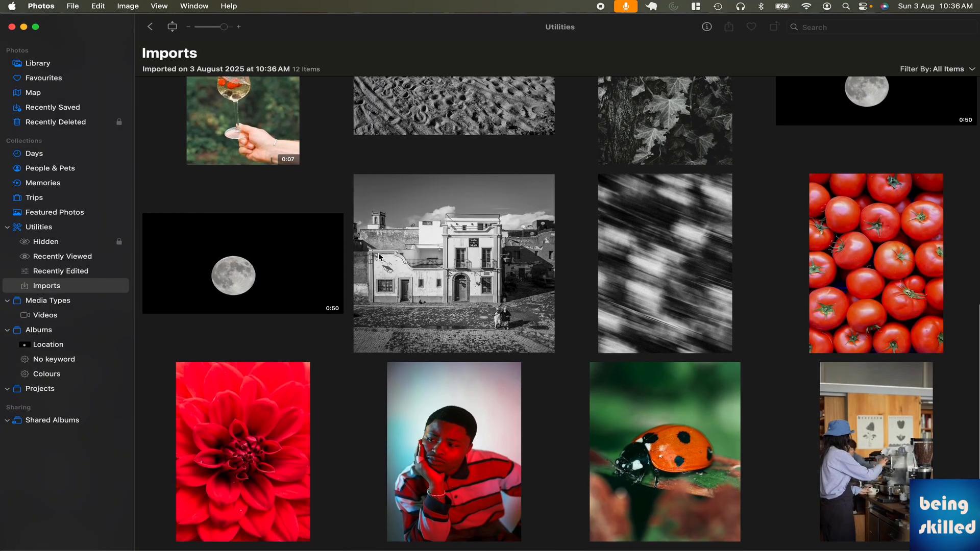
scroll(380, 258, "up", 10)
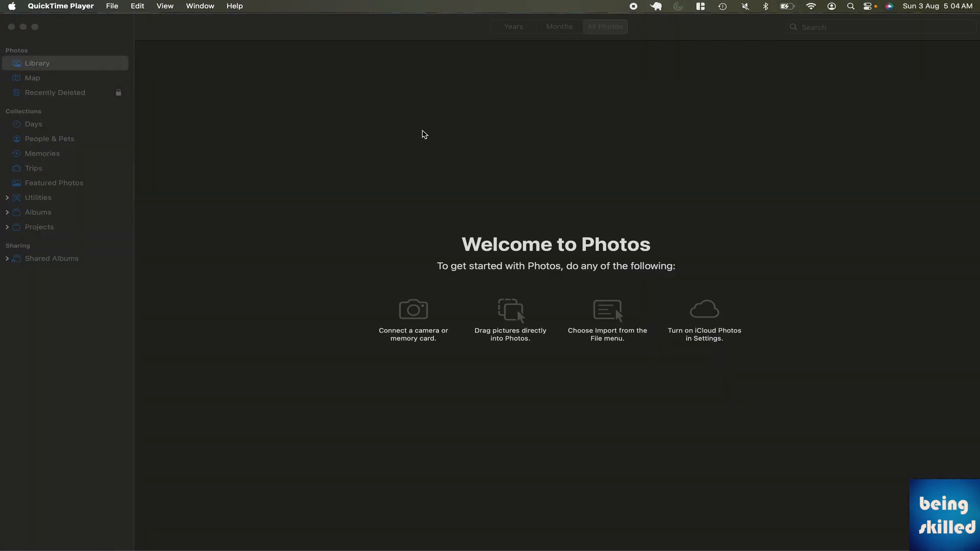
Step: Switch to Finder, select every file in the Random folder except Photos Library.photoslibrary, and import them into the empty Photos library
left_click(421, 135)
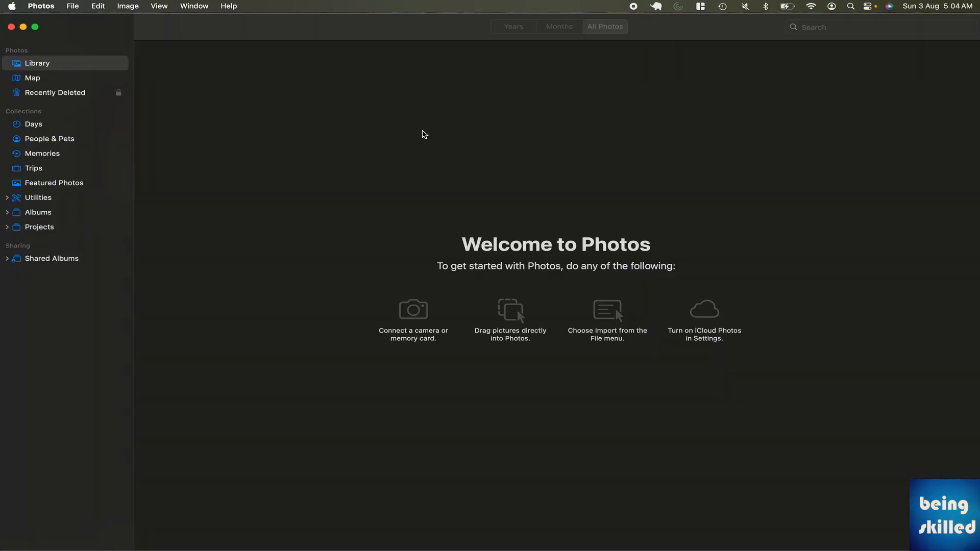
key("super+Tab")
key("super+Tab")
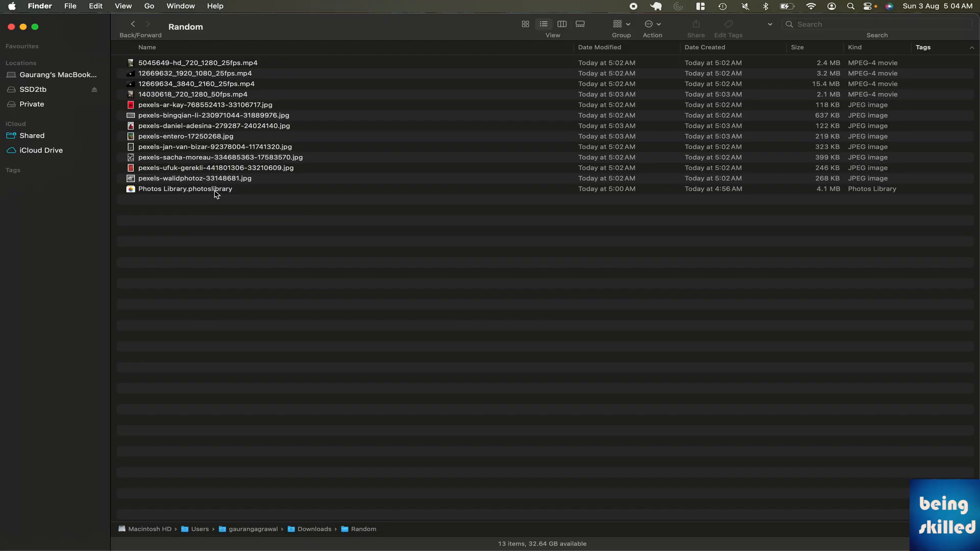
left_click_drag(214, 198, 247, 105)
left_click(186, 302)
key("super+a")
left_click(204, 189, "super")
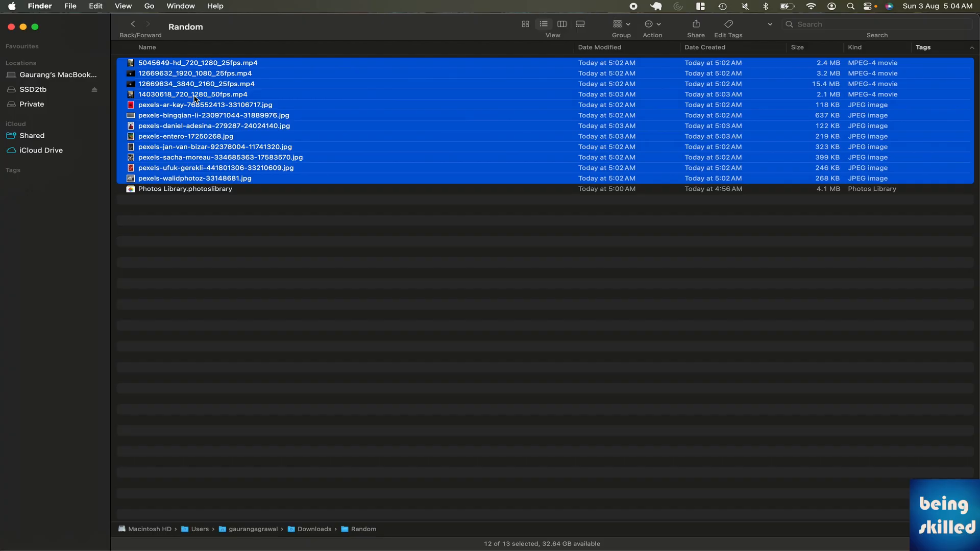
left_click_drag(194, 98, 339, 312)
key("super+Tab")
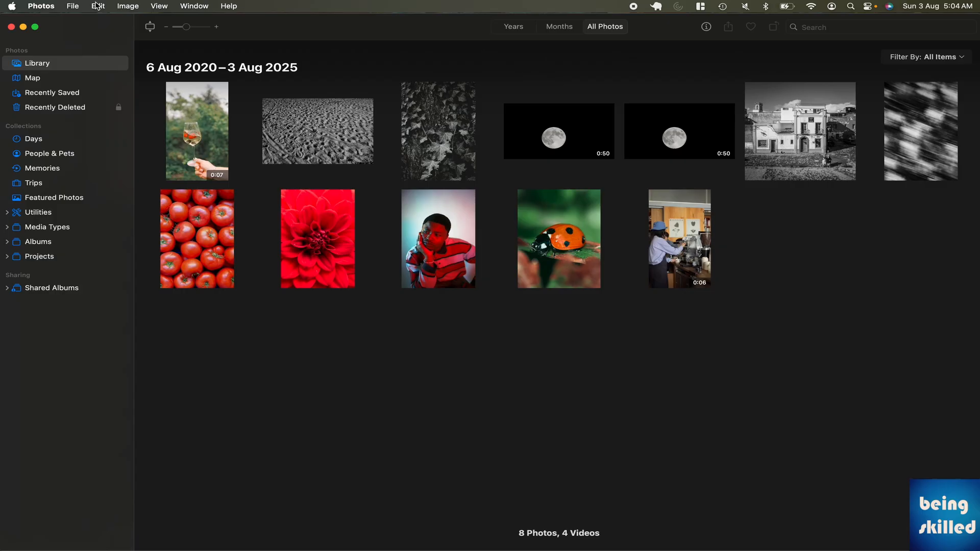
Step: Review the General settings, including library location, memories and importing options, and select all twelve library items between the two viewings
left_click(40, 5)
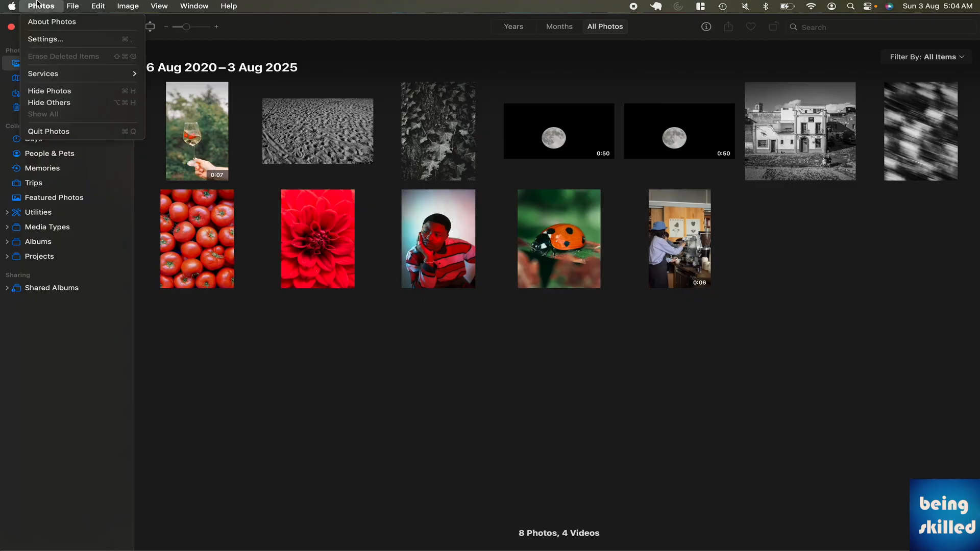
left_click(43, 40)
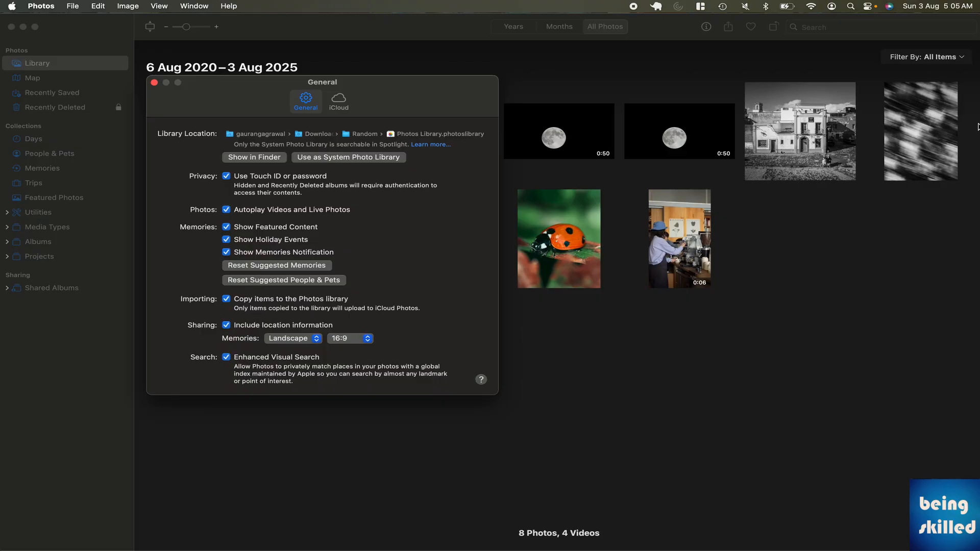
left_click(154, 82)
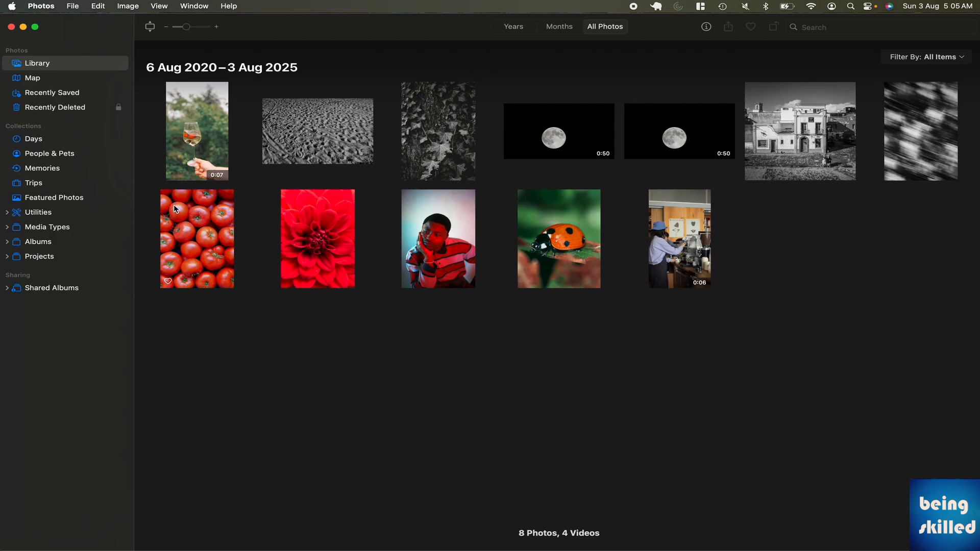
left_click_drag(192, 340, 898, 143)
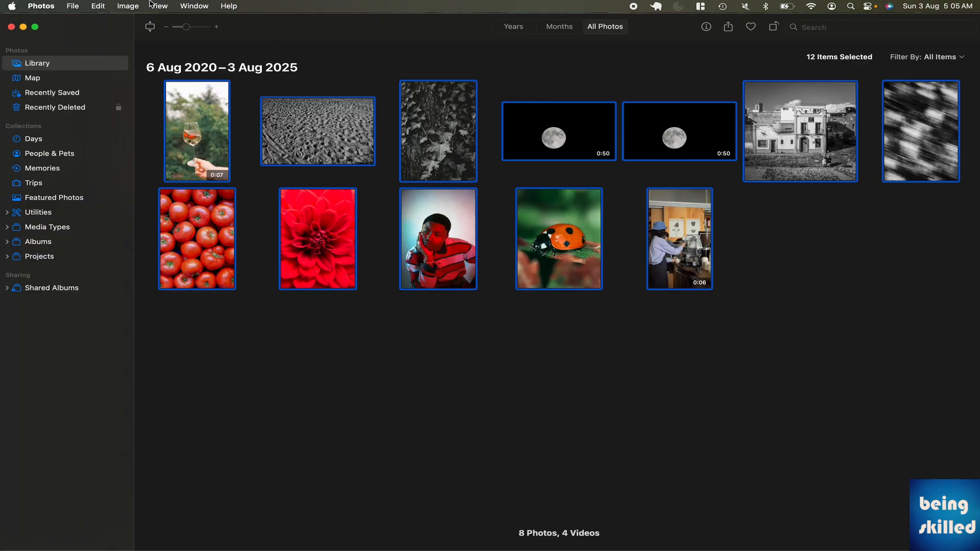
left_click(56, 6)
left_click(49, 40)
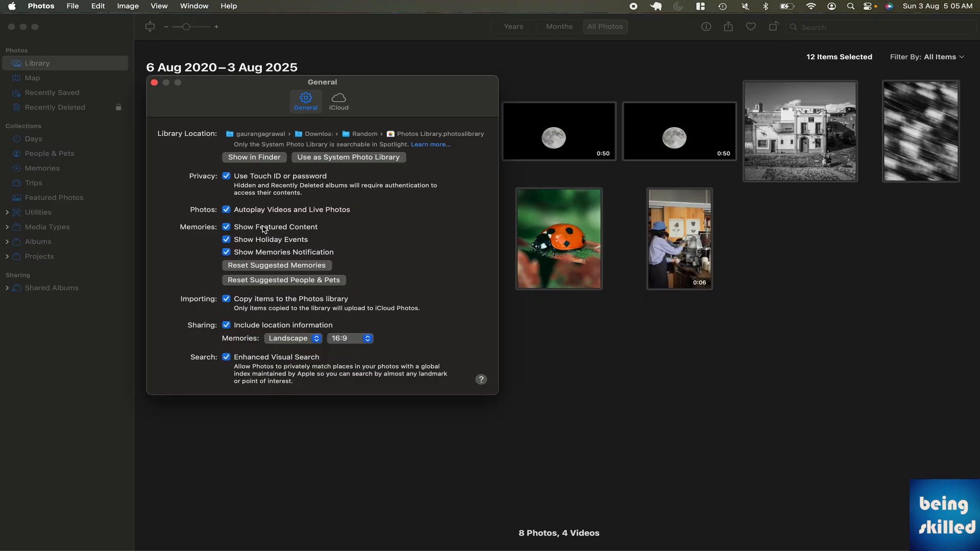
left_click(153, 83)
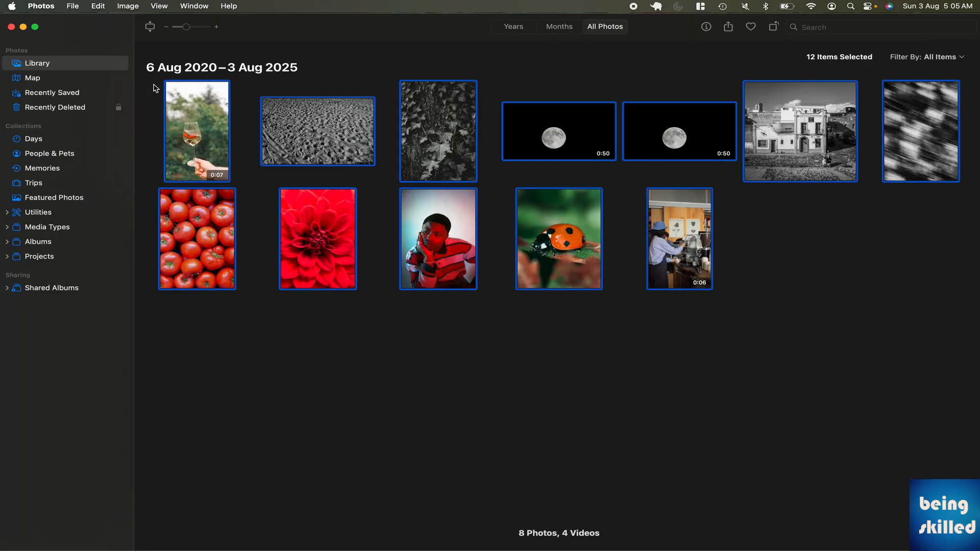
Step: Clear the selection, group the 12 media files in Finder into a new folder, and bring that folder into Photos for import
left_click(155, 89)
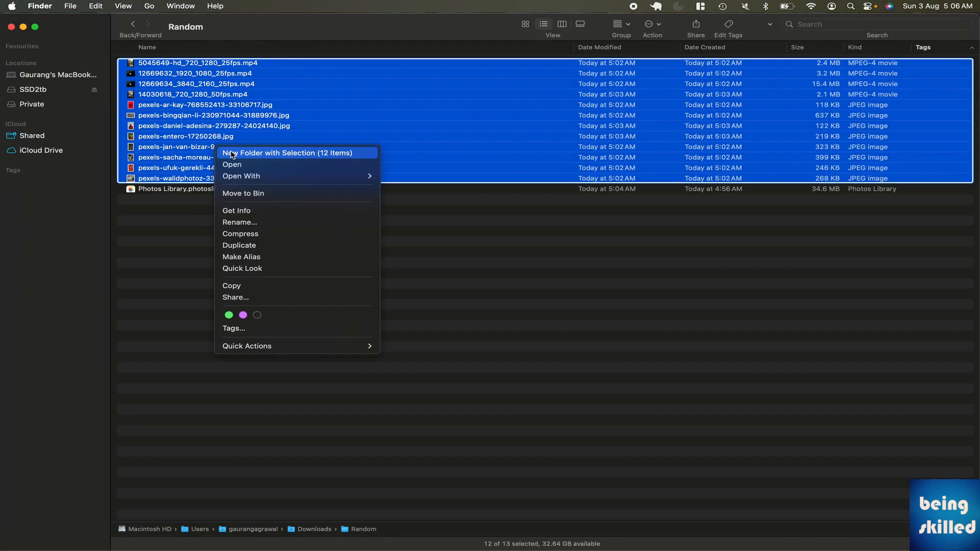
left_click(231, 154)
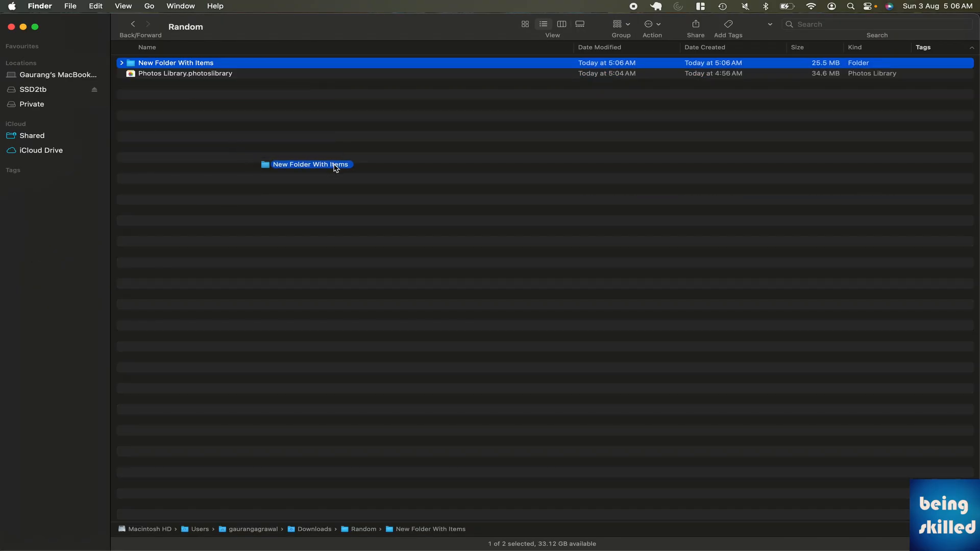
left_click_drag(333, 164, 377, 203)
key("super+Tab")
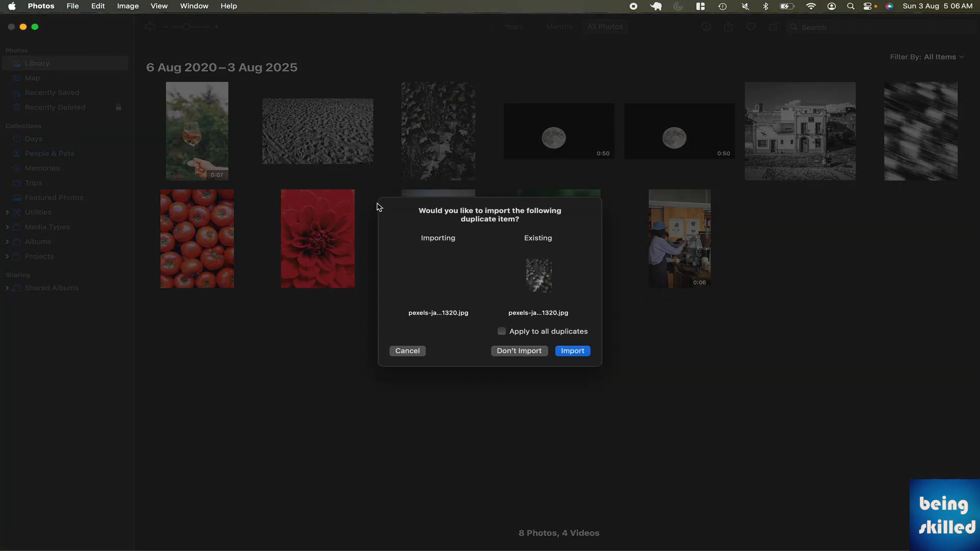
Step: Decline importing the duplicate items, applying the choice to all duplicates
left_click(501, 331)
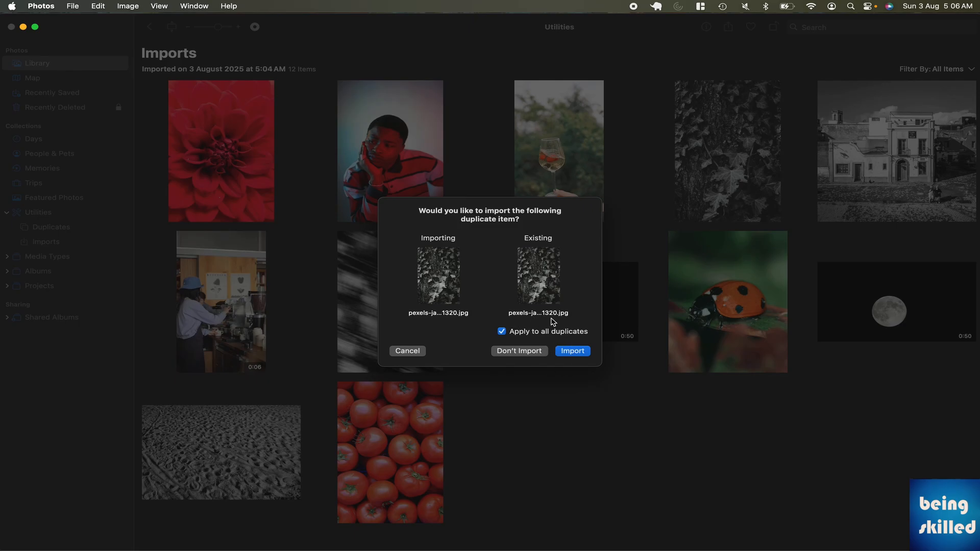
left_click(503, 352)
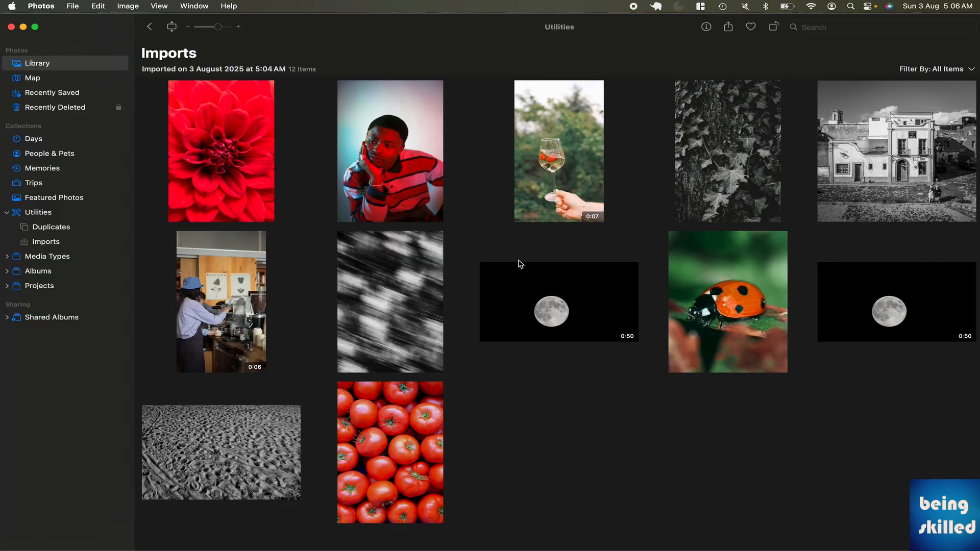
key("super+Tab")
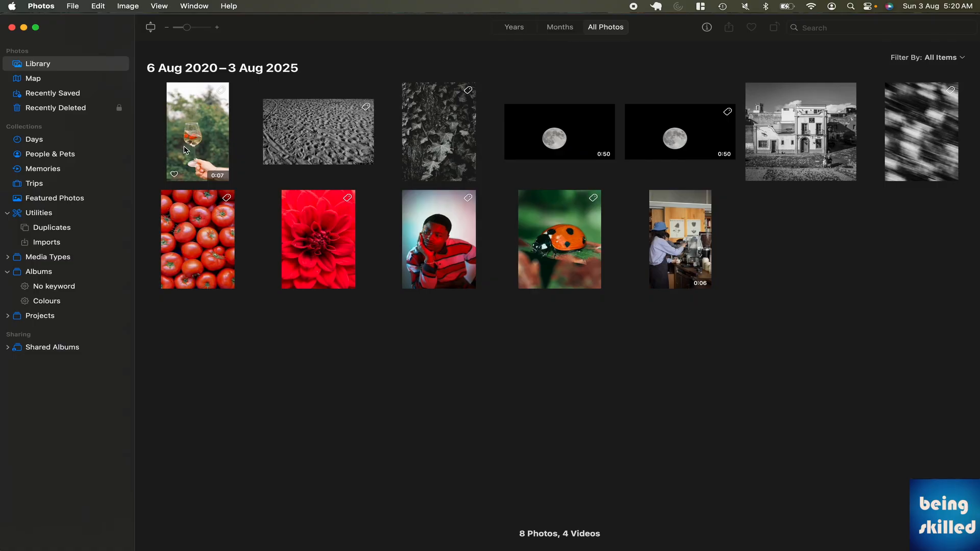
Step: Mark the wine glass video, the ivy photo and the tomatoes photo as favourites, and view them in Favourites
key("super+plus")
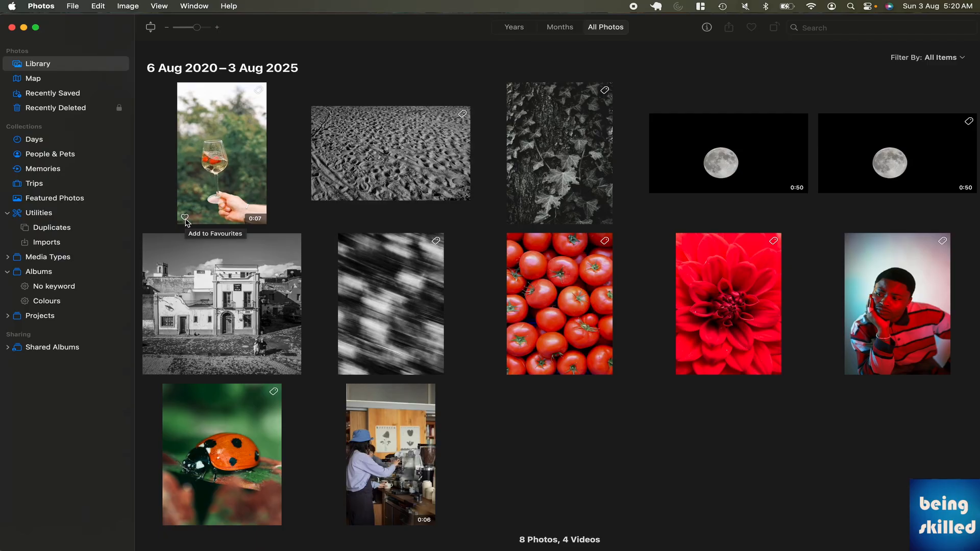
left_click(184, 217)
left_click(558, 200)
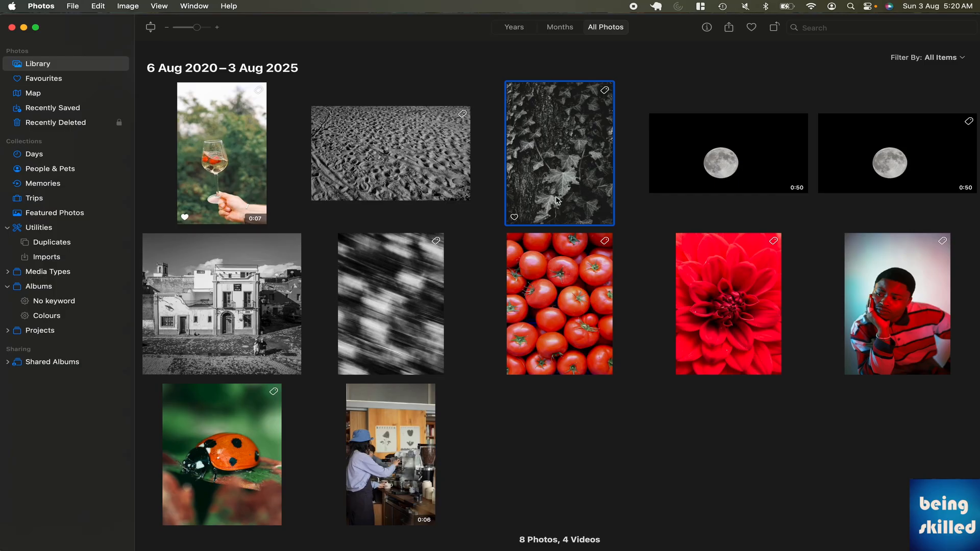
left_click(514, 217)
left_click(514, 368)
left_click(61, 82)
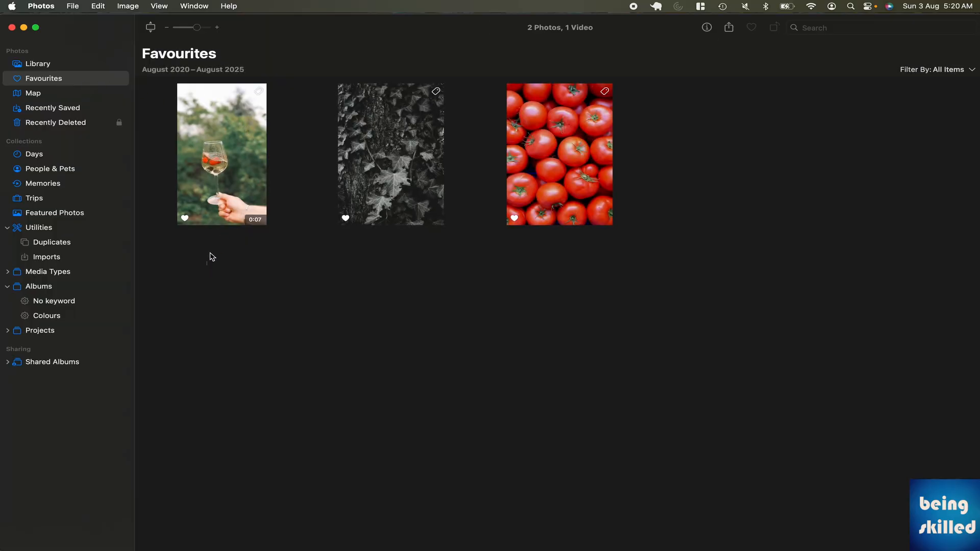
left_click_drag(207, 265, 582, 130)
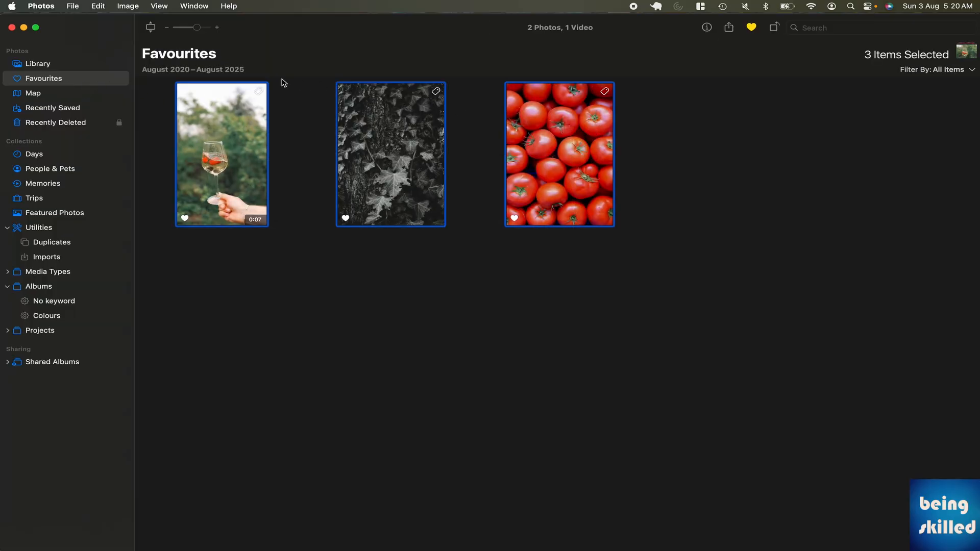
Step: Mark the coffee-making video and the ladybird photo in the library as favourites, check Favourites, and return to the library
left_click(85, 64)
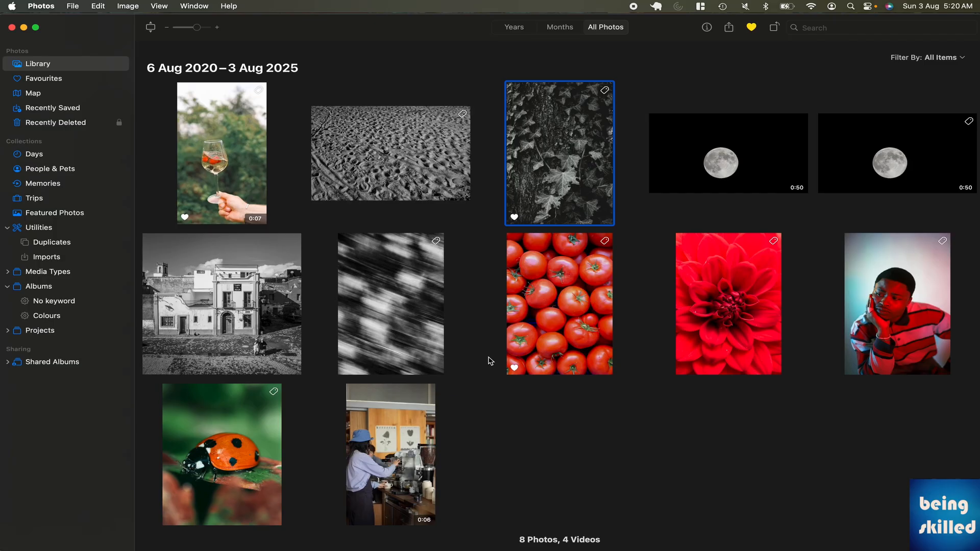
left_click(759, 349)
left_click(856, 343)
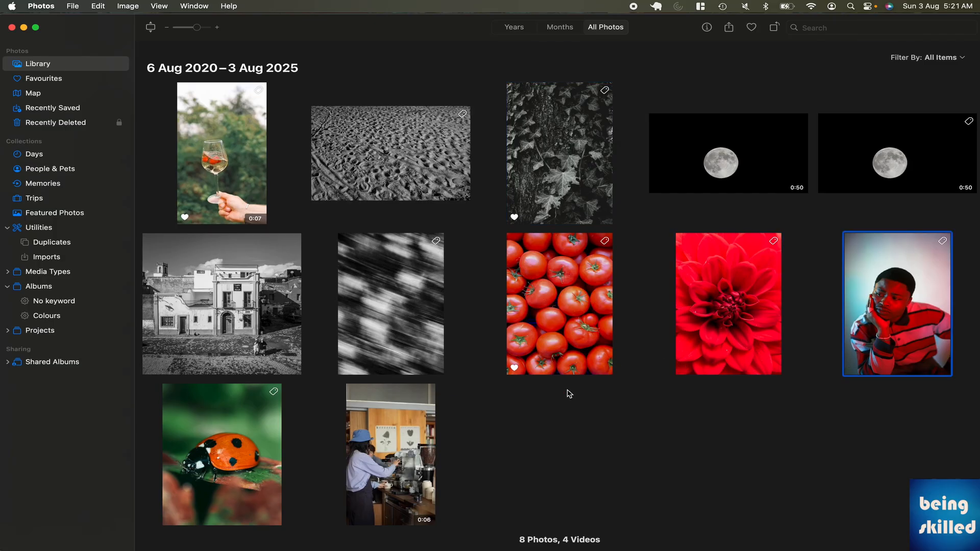
left_click(439, 431)
left_click(422, 431)
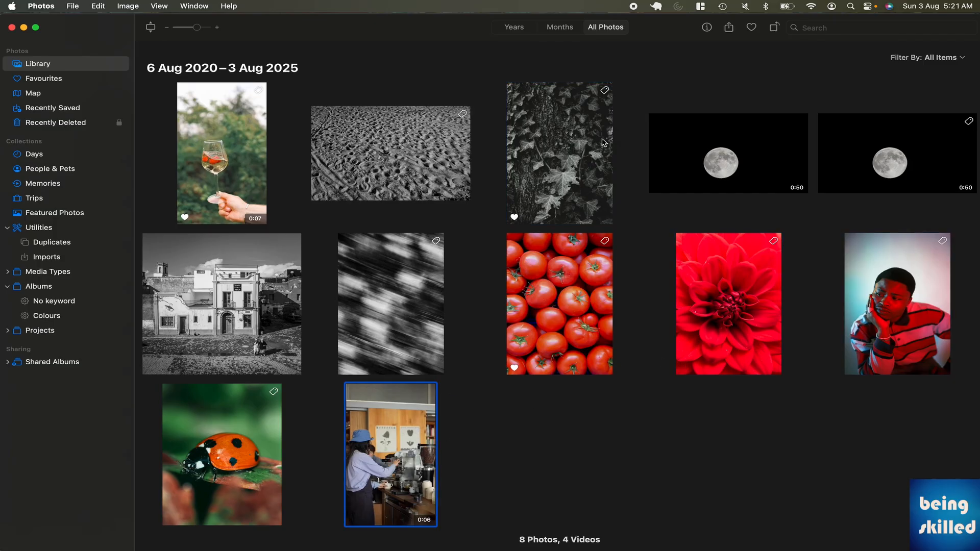
mouse_move(354, 519)
left_click(354, 519)
left_click(170, 519)
left_click(69, 80)
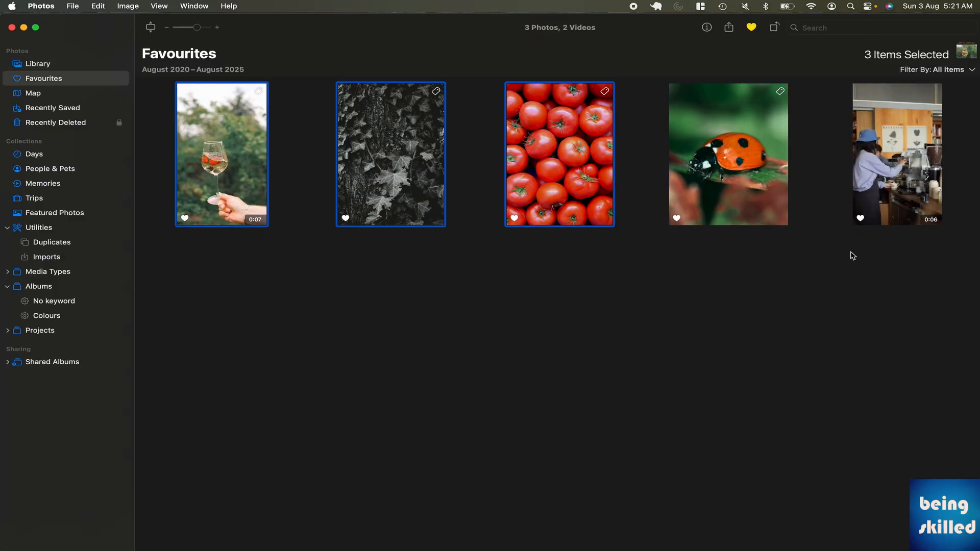
left_click_drag(901, 257, 231, 58)
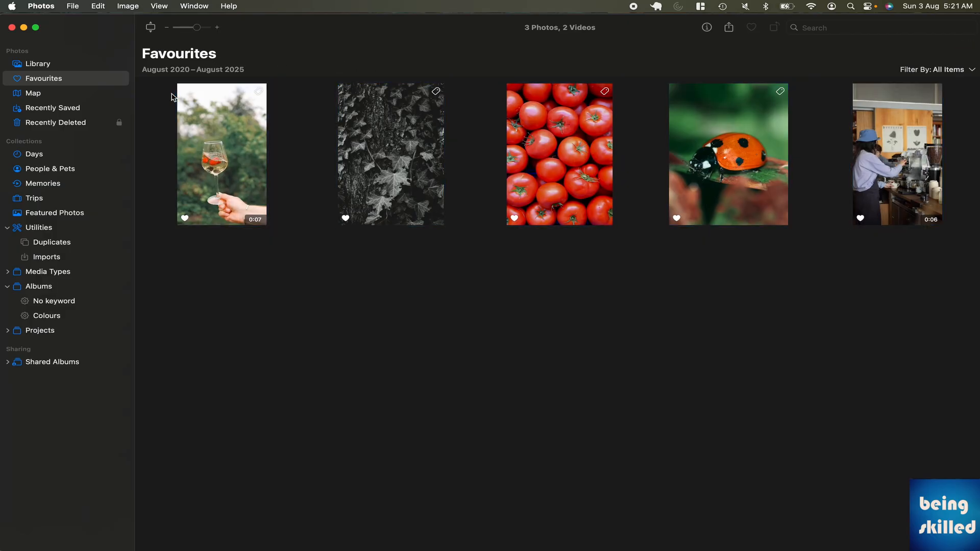
left_click(71, 65)
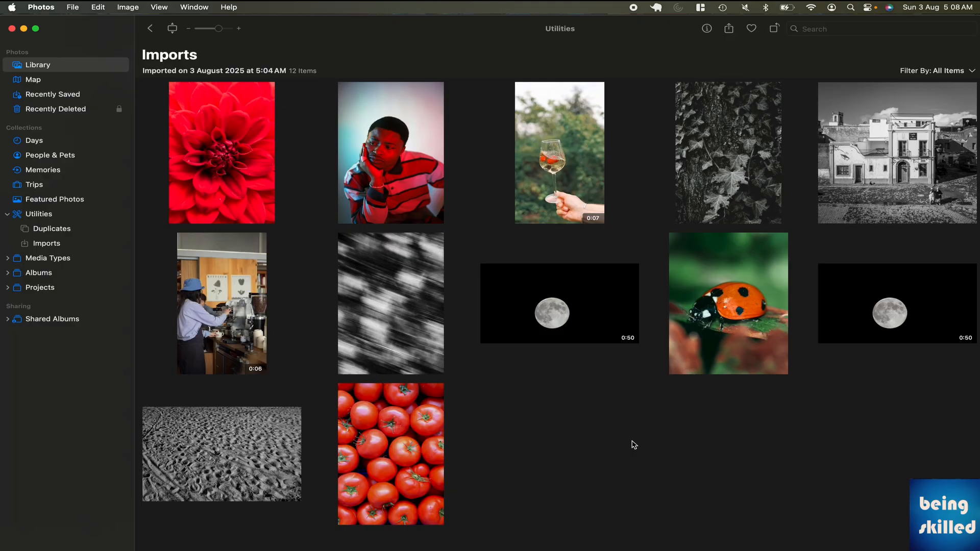
left_click(81, 6)
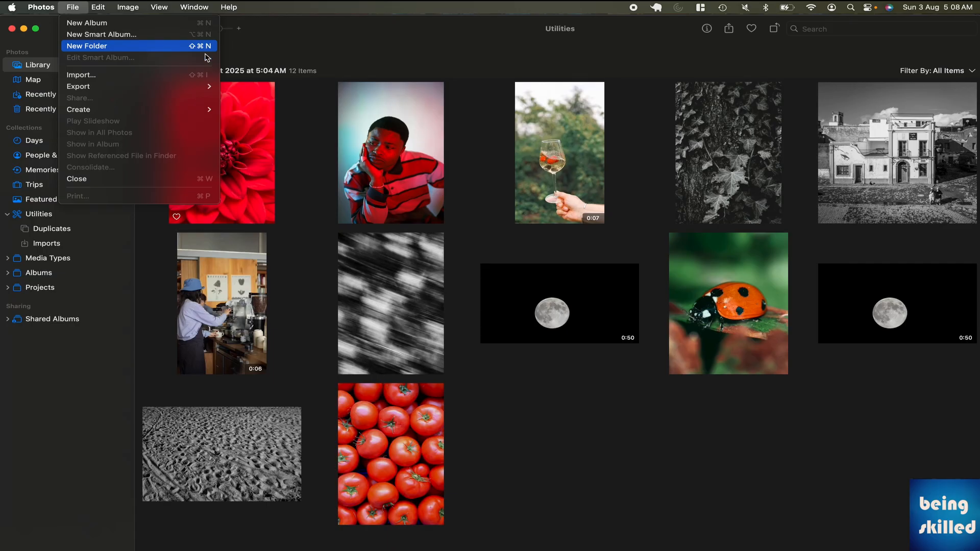
left_click(444, 134)
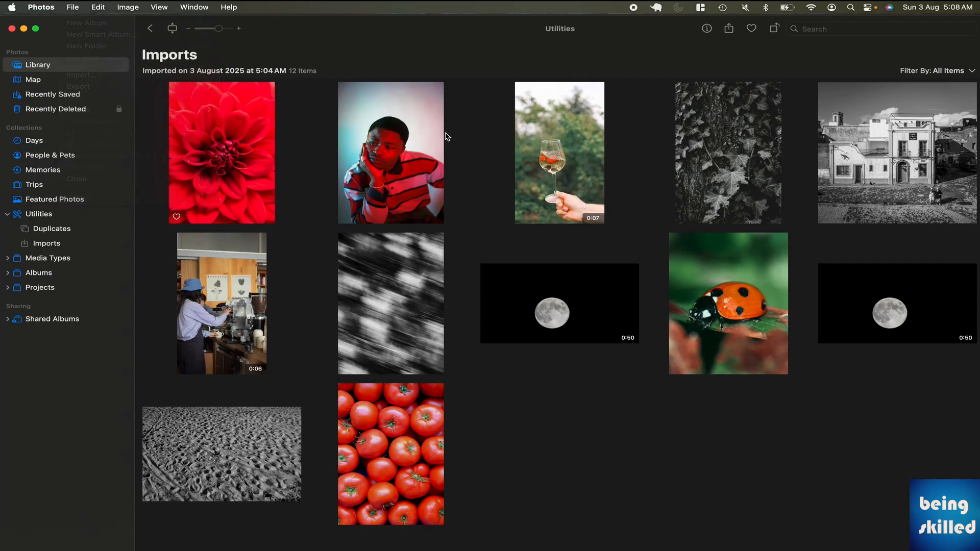
Step: Add the keyword "Red" to the red flower photo and the tomatoes photo together
left_click(240, 137)
left_click(383, 390, "super")
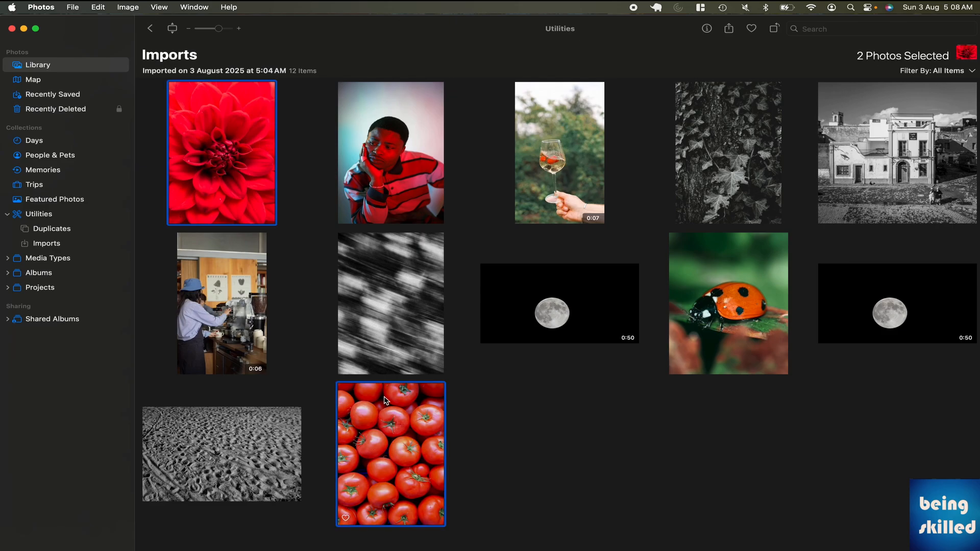
left_click(709, 30)
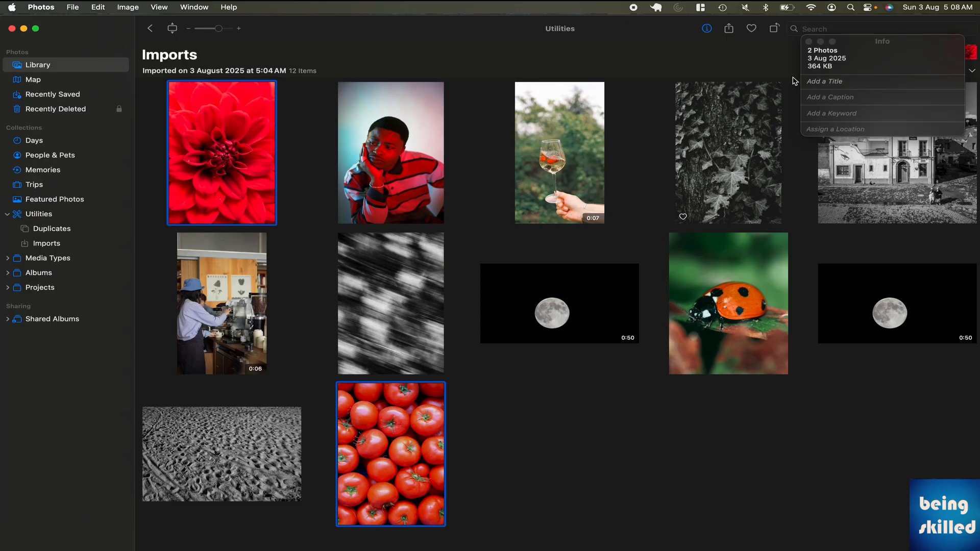
left_click(844, 119)
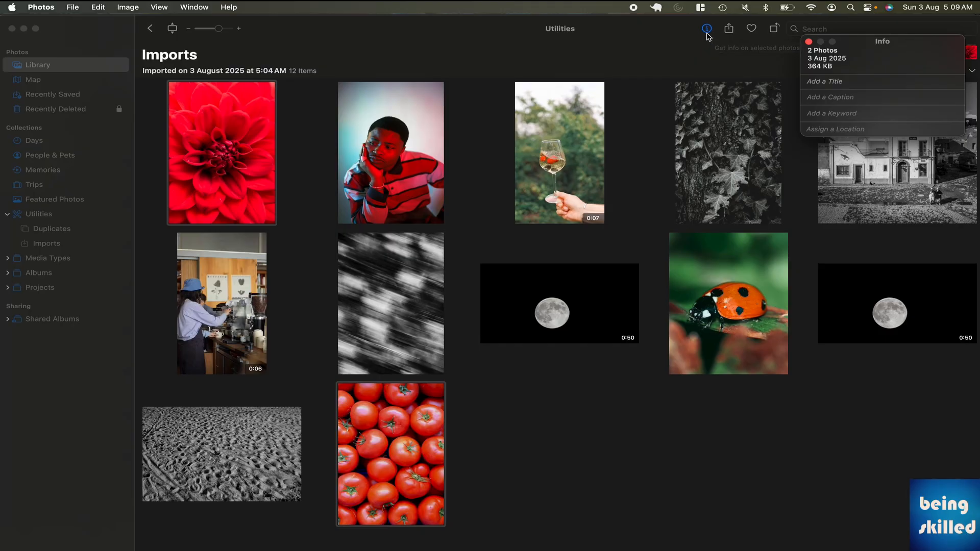
left_click(827, 114)
type("Red")
key("Return")
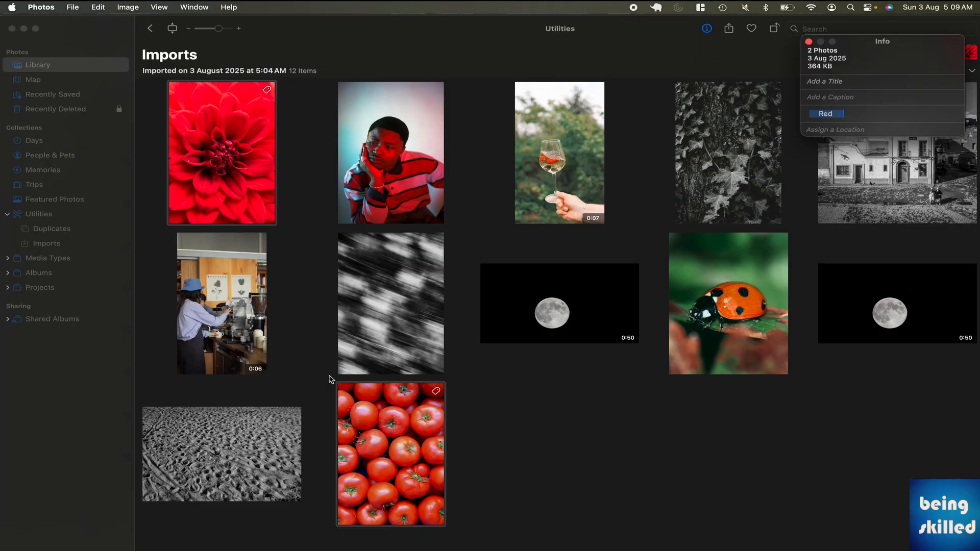
Step: Check the keyword information of the red flower photo and the tomatoes photo individually
left_click(315, 235)
left_click(242, 185)
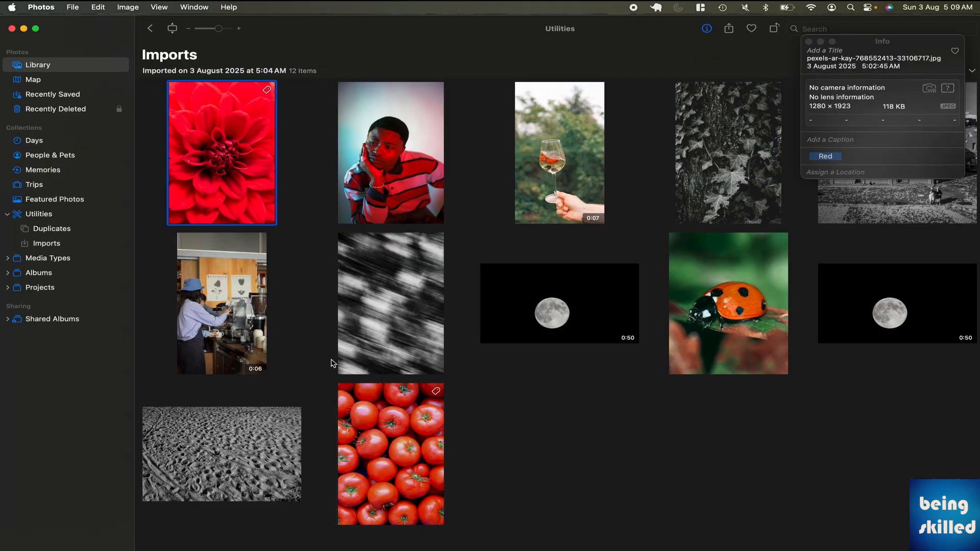
left_click(395, 417)
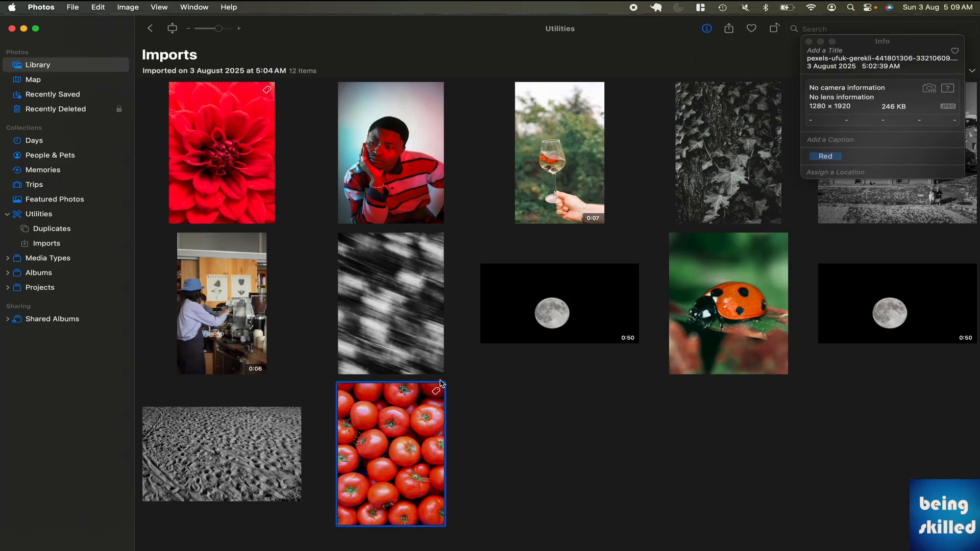
key("Up")
key("Down")
Step: Add the keyword "Grey" to the seated man portrait, the blurred black-and-white photo and the ivy photo together
left_click(433, 149)
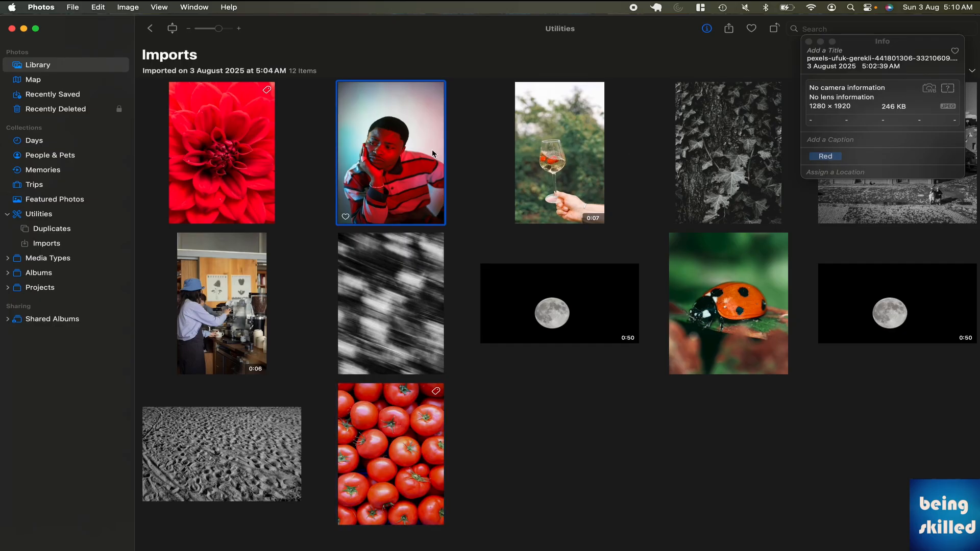
left_click(405, 262, "super")
left_click(727, 159, "super")
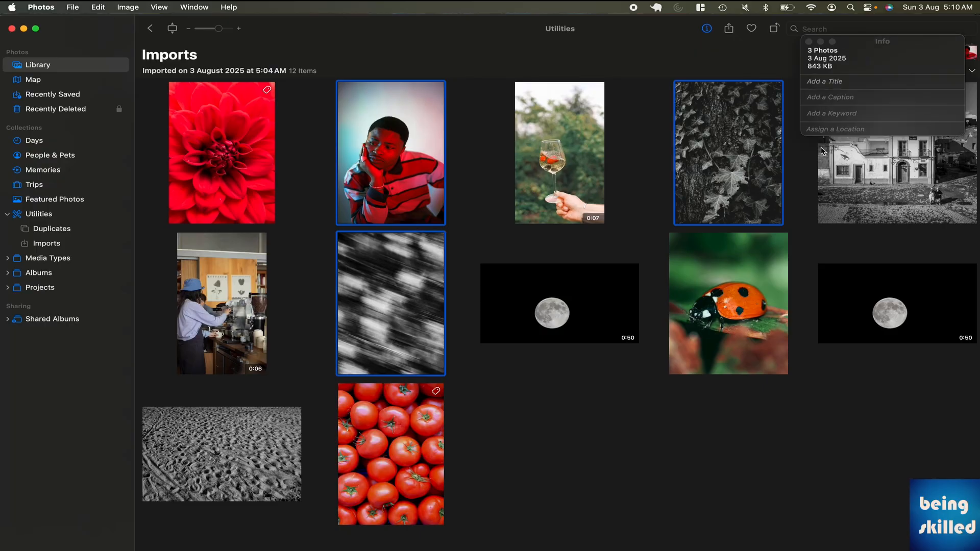
left_click(835, 114)
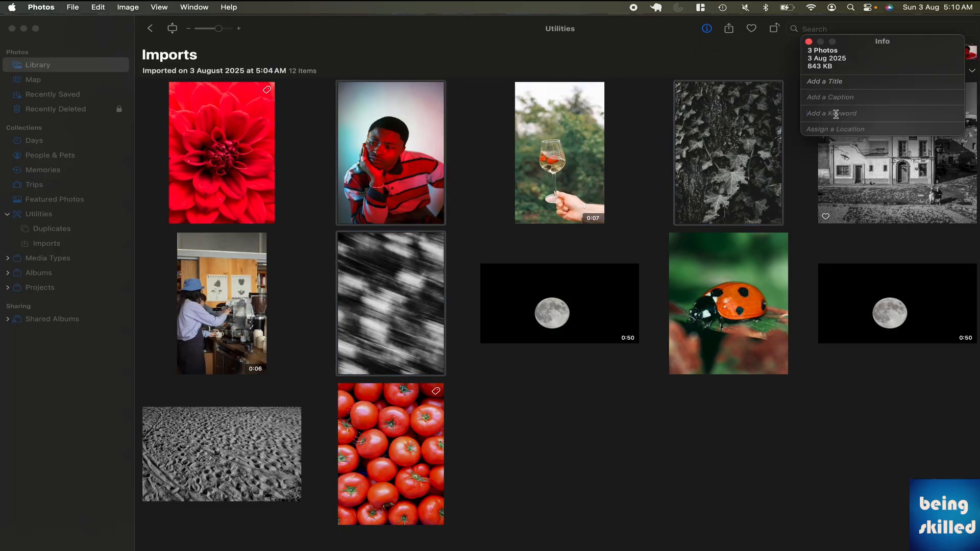
type("Grey")
key("Return")
left_click(813, 182)
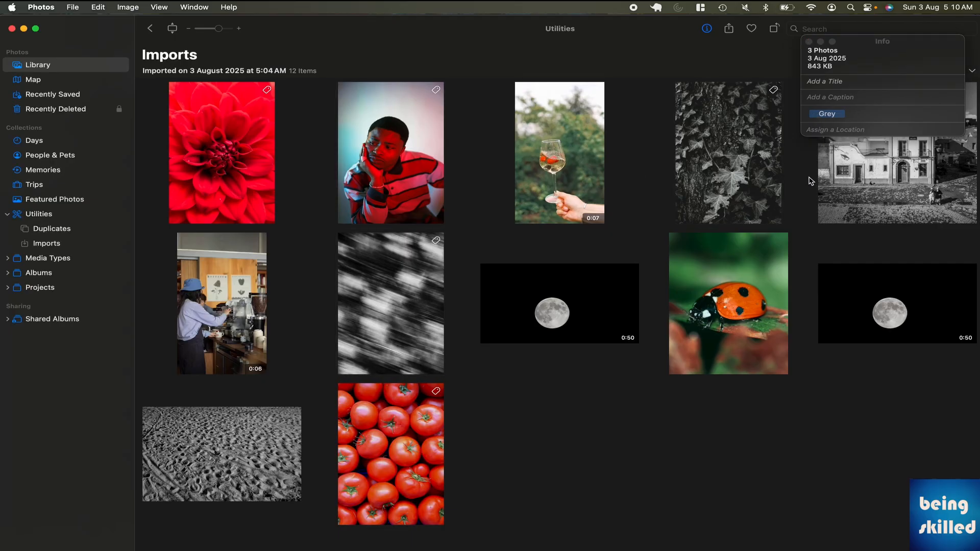
Step: Add the keywords "2025", "UK" and "Fine images" to the wine glass video, tagged moon video, ivy and ladybird photos, and close their information
left_click(591, 173)
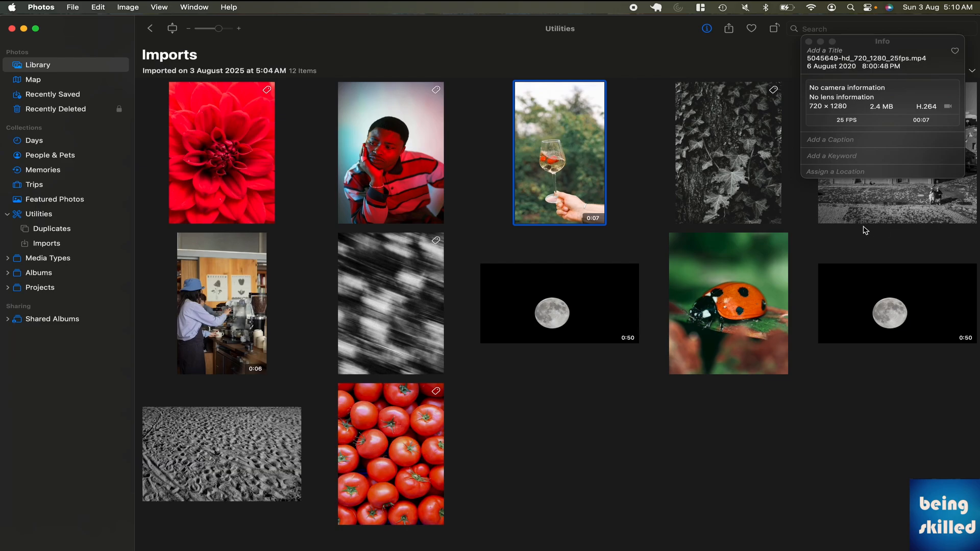
left_click(577, 293, "super")
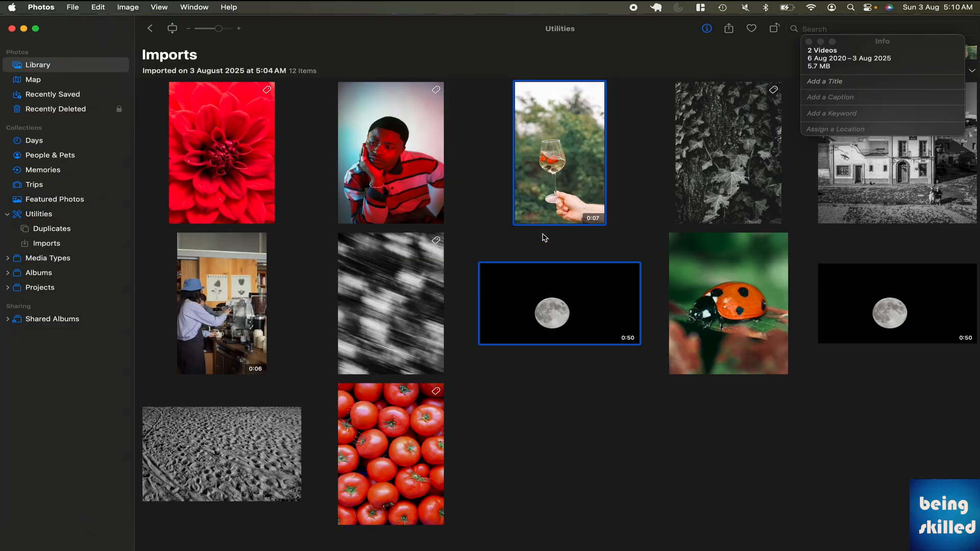
left_click_drag(784, 433, 557, 185)
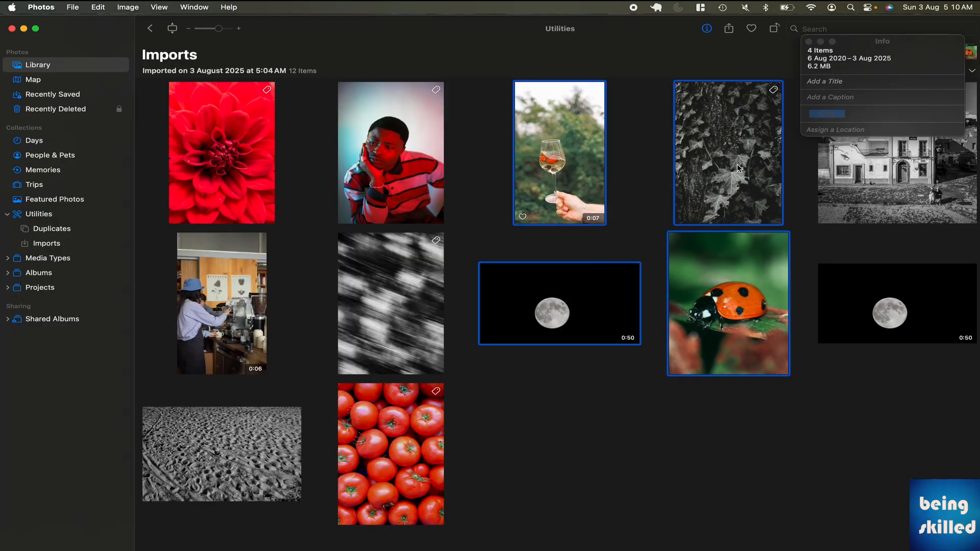
left_click(864, 113)
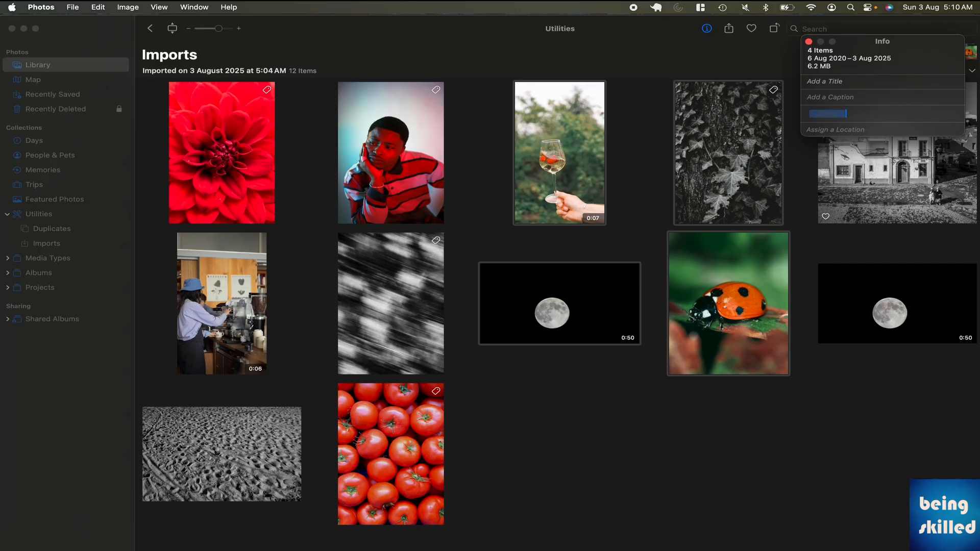
type("earth")
key("Return")
type("UK")
key("Return")
type("Fine imag")
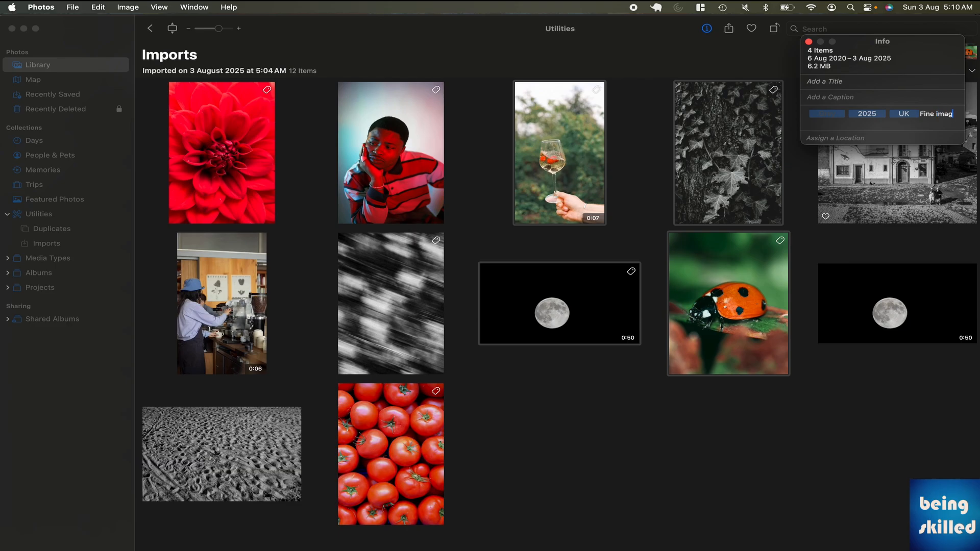
type("es")
key("Return")
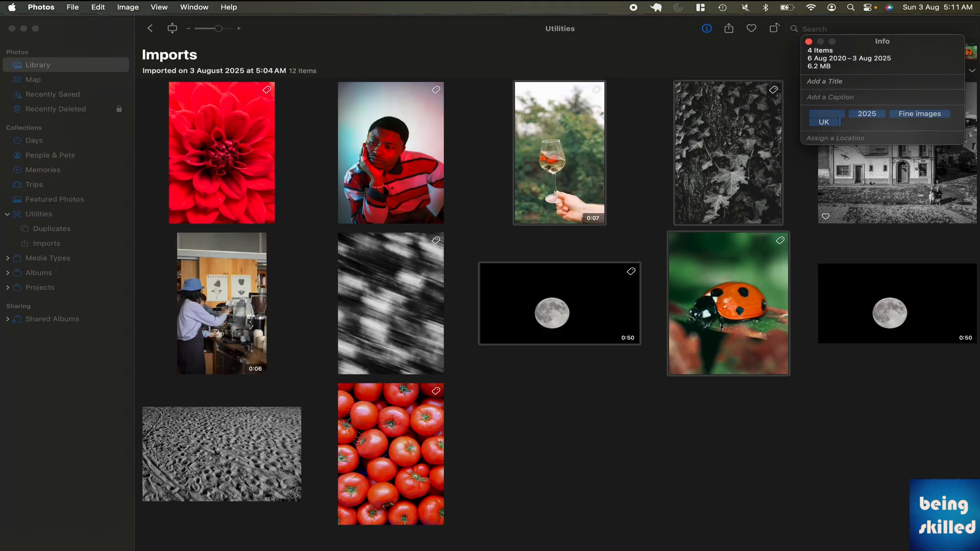
left_click(808, 41)
left_click(521, 359)
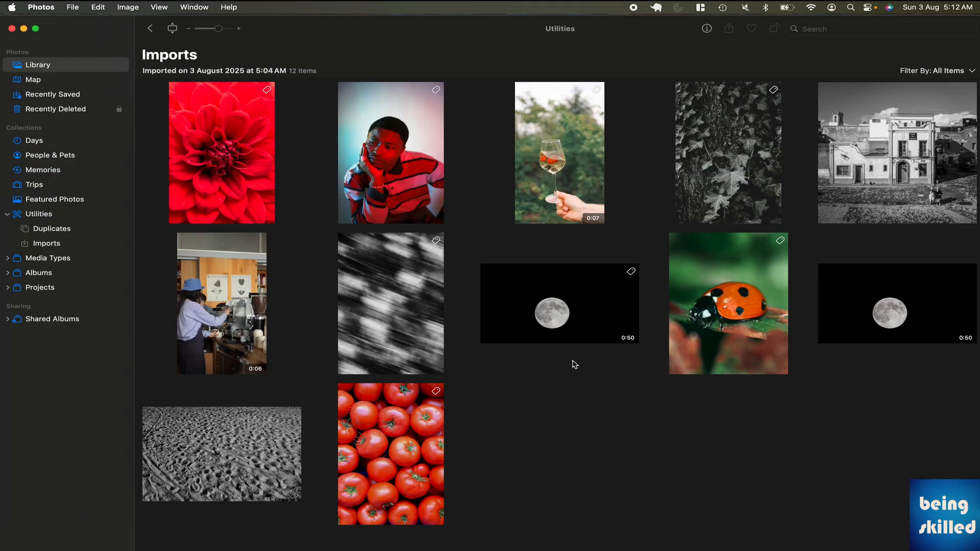
left_click(71, 7)
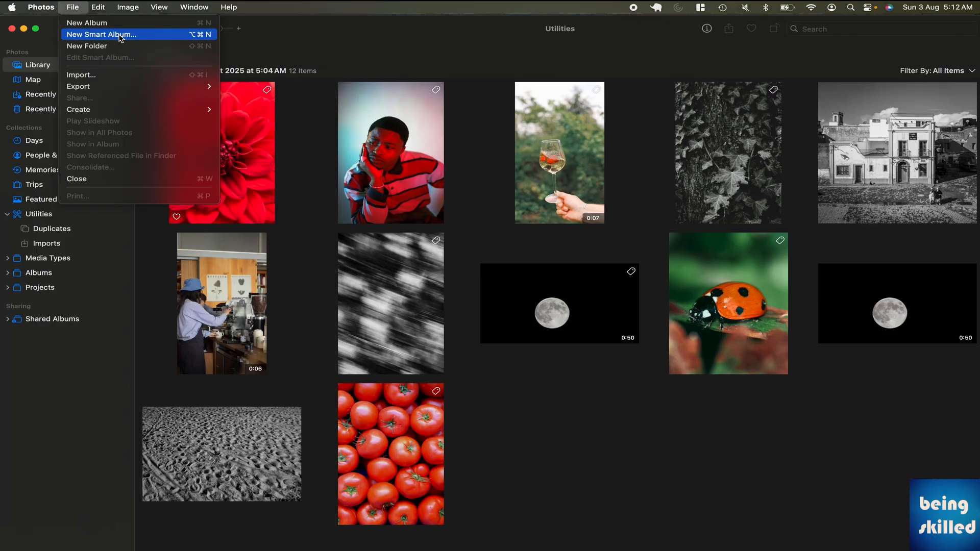
left_click(289, 7)
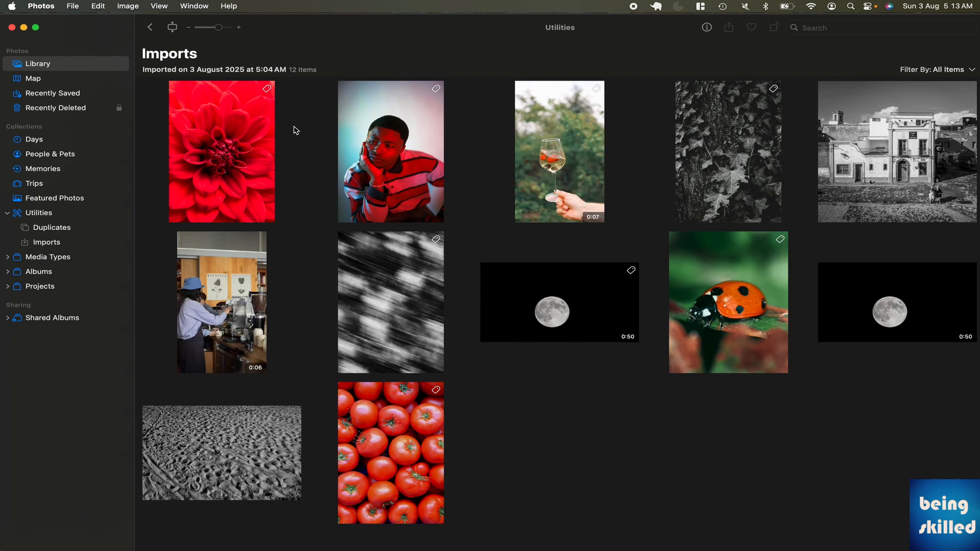
left_click(98, 5)
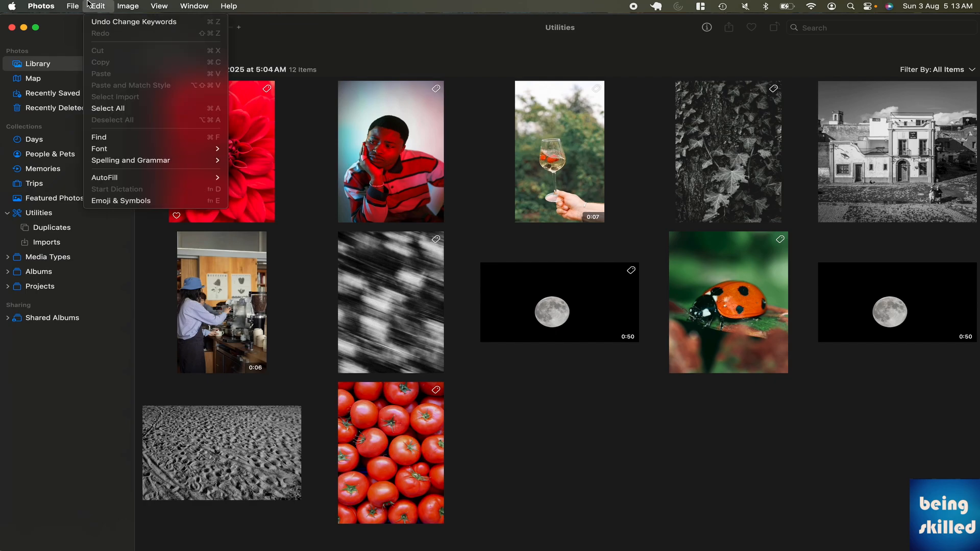
mouse_move(73, 6)
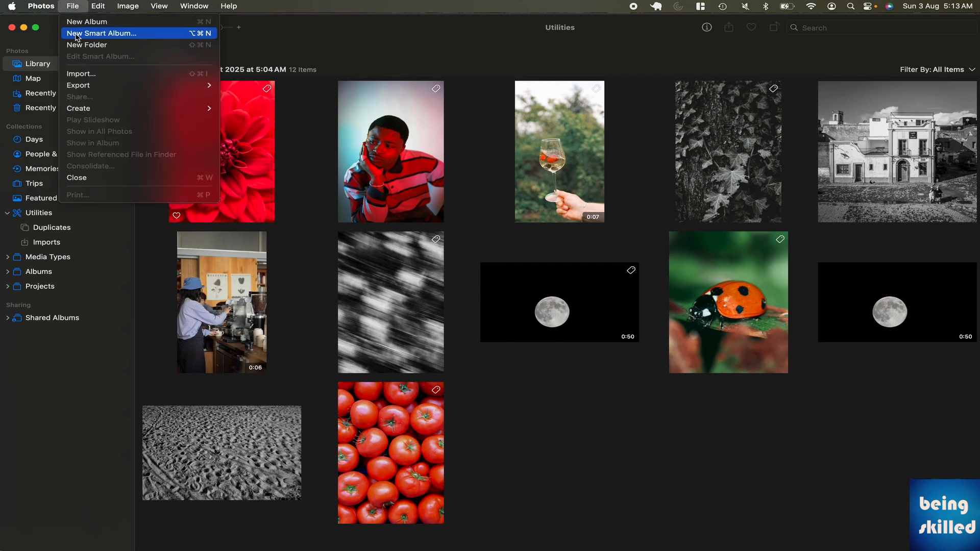
left_click(111, 34)
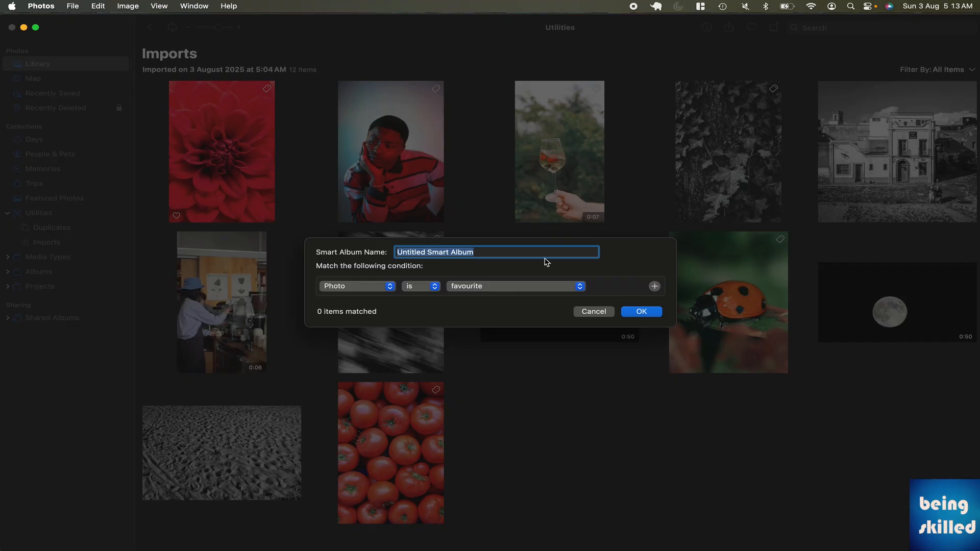
left_click(602, 314)
Step: Create a smart album named "Colours" with the condition Keyword is Red
left_click(73, 5)
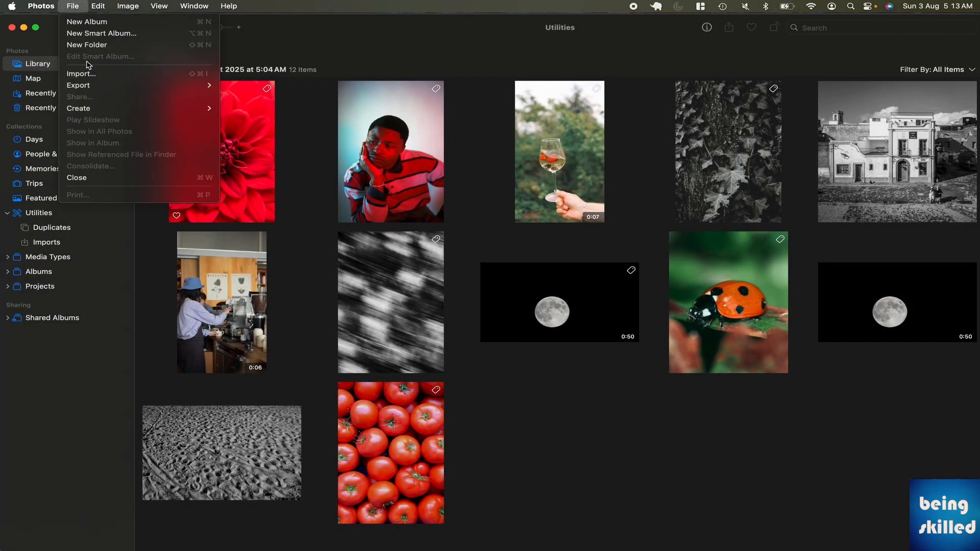
left_click(95, 34)
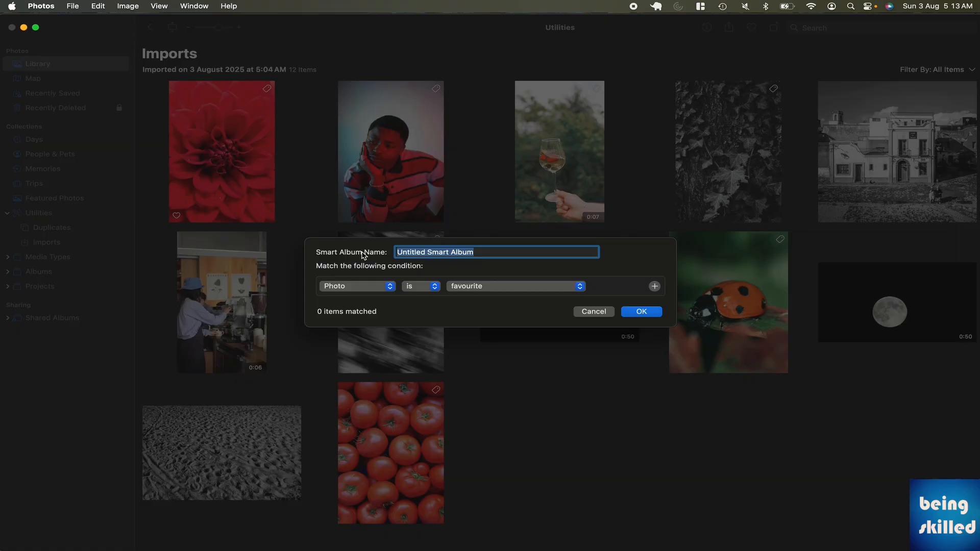
type("Colours")
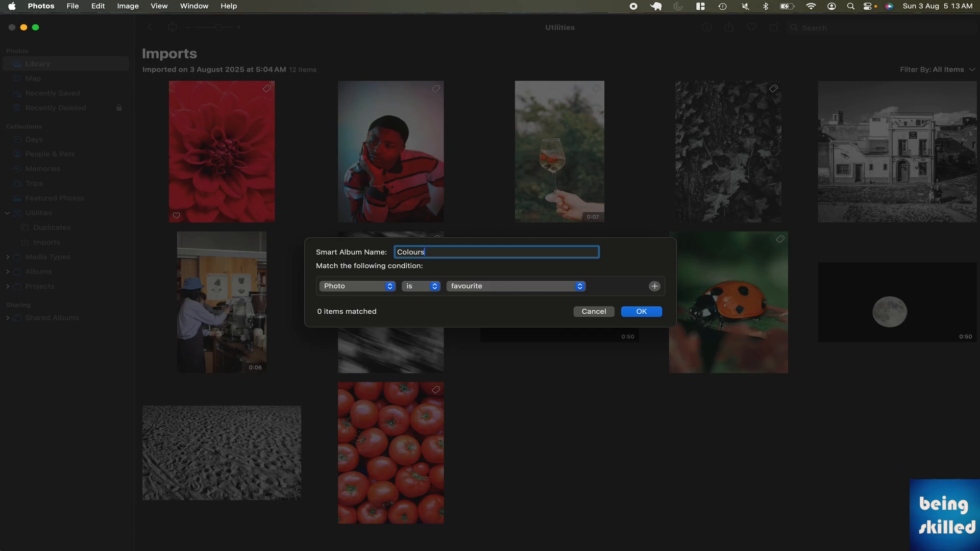
left_click(360, 290)
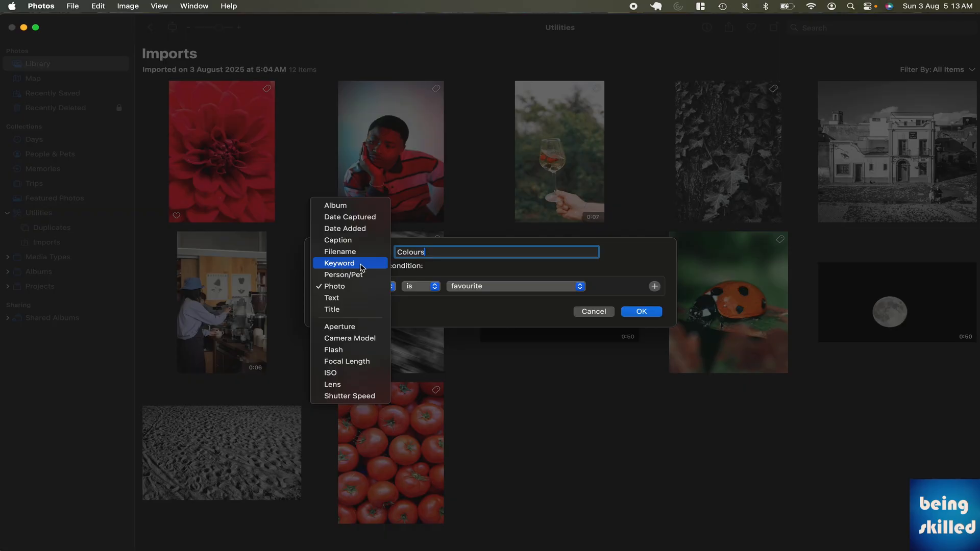
left_click(361, 266)
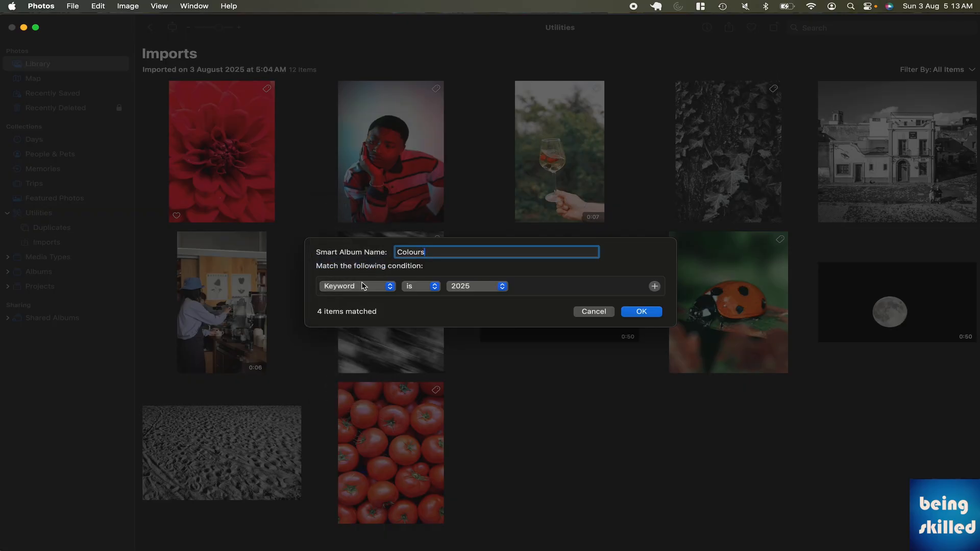
left_click(418, 289)
left_click(418, 289)
left_click(469, 287)
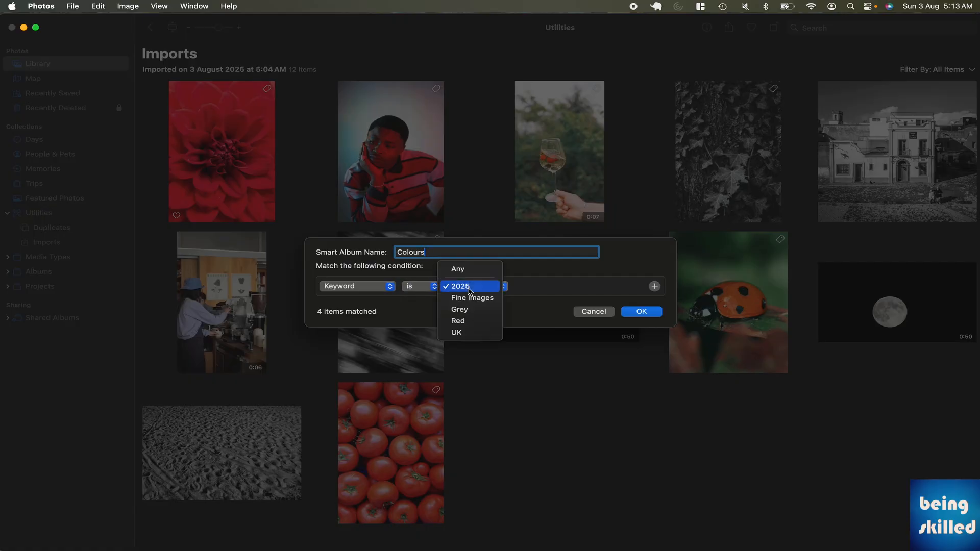
left_click(470, 321)
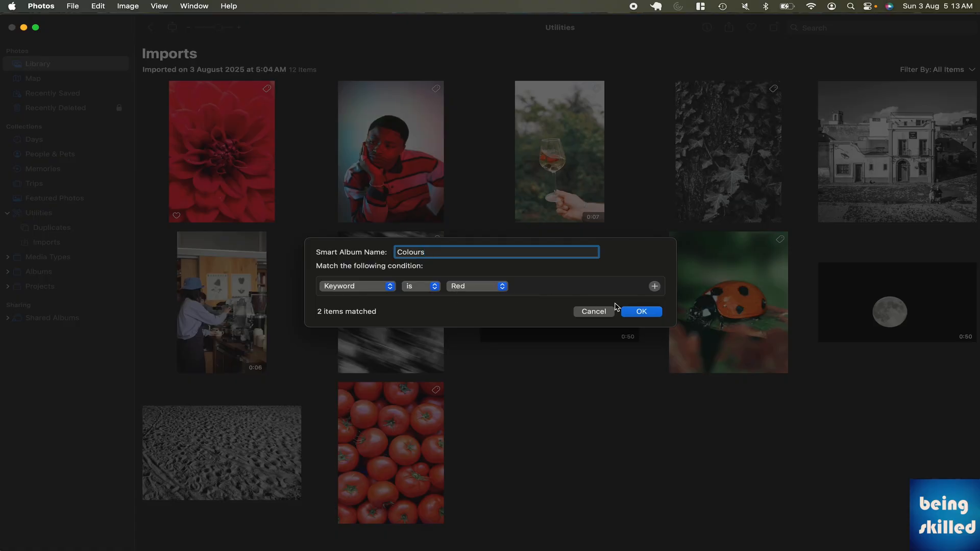
left_click(641, 312)
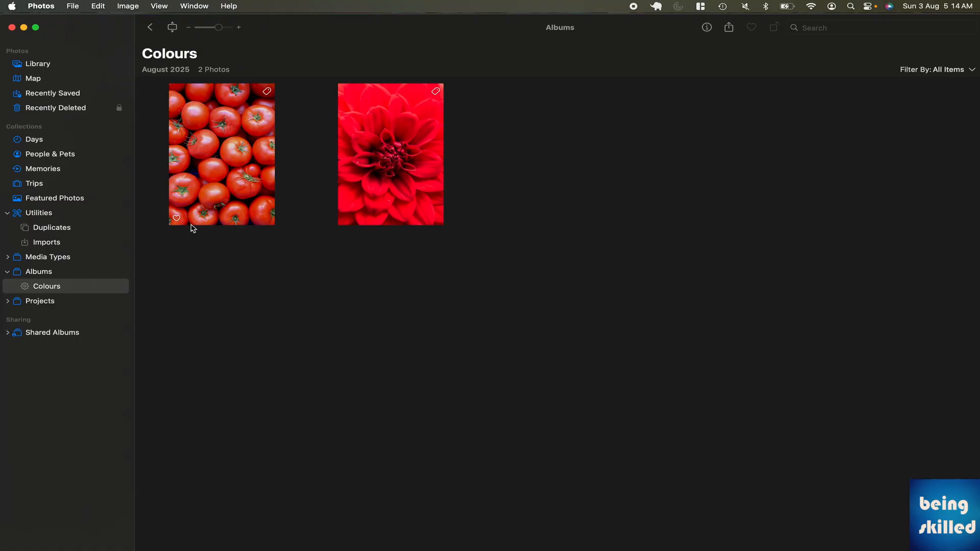
Step: Check the shared keyword information of both photos in the Colours album, and clear the selection
left_click_drag(192, 241, 173, 285)
left_click(460, 141)
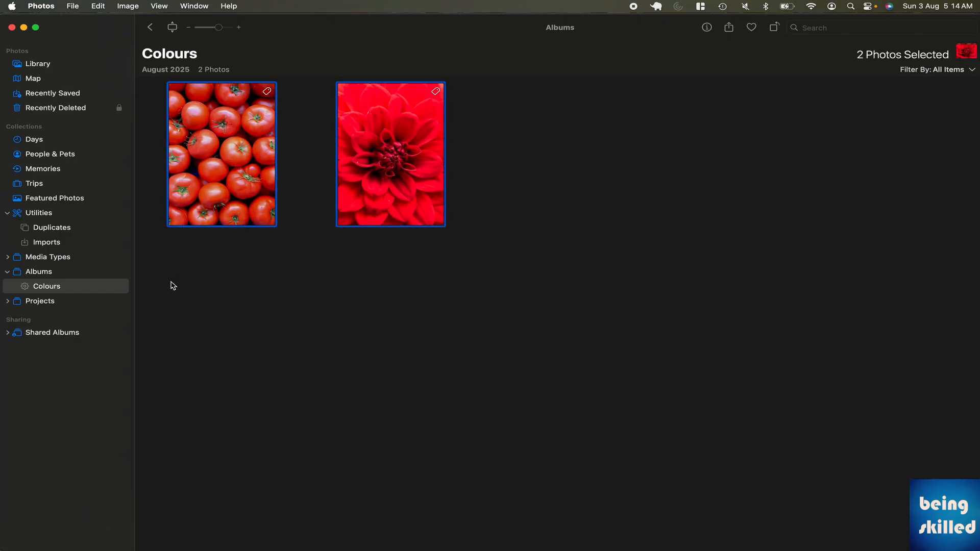
left_click(707, 27)
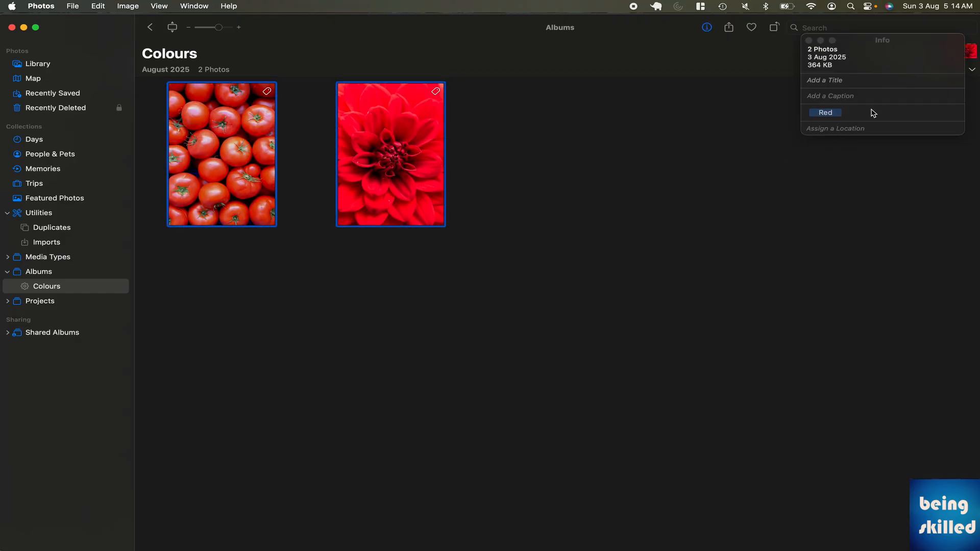
left_click(808, 41)
left_click(582, 161)
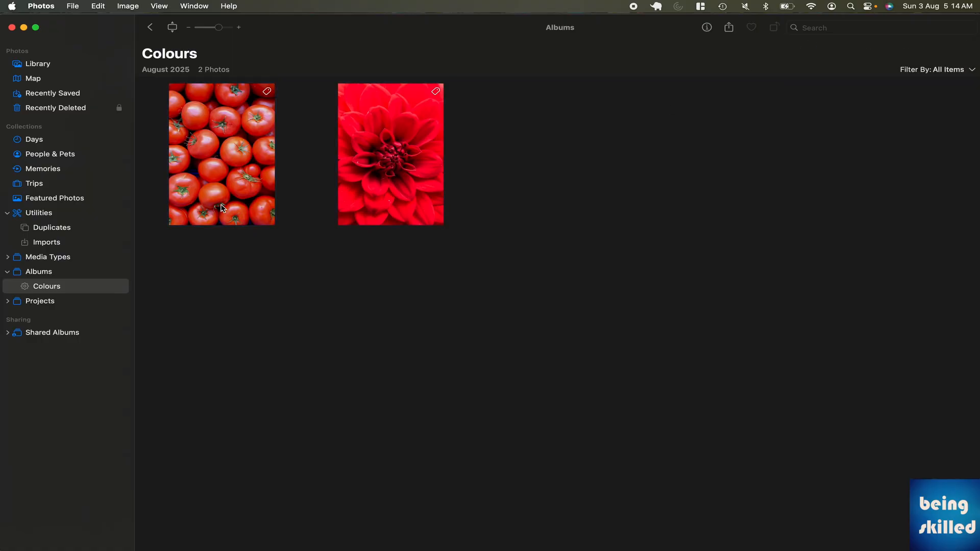
Step: Edit the Colours smart album and add a second condition, Keyword is Grey
right_click(34, 290)
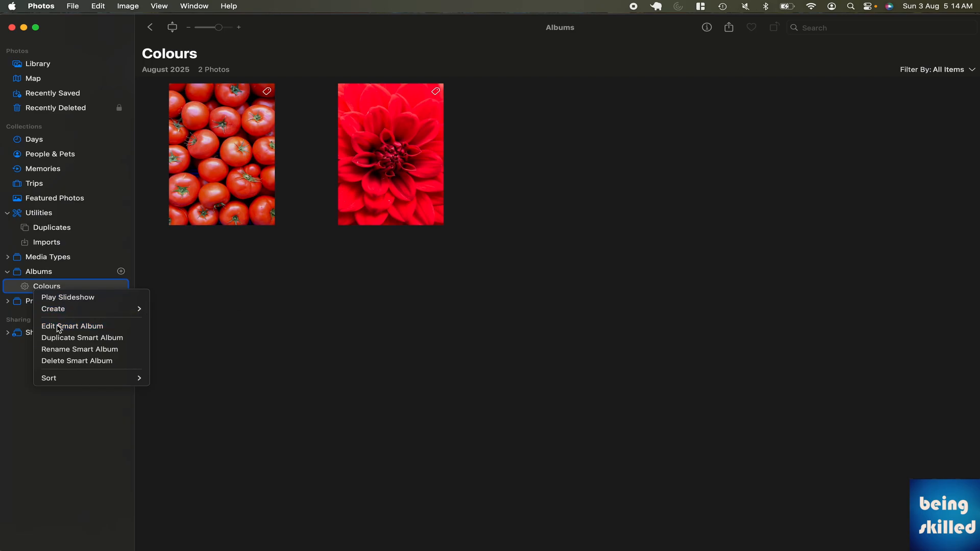
left_click(105, 330)
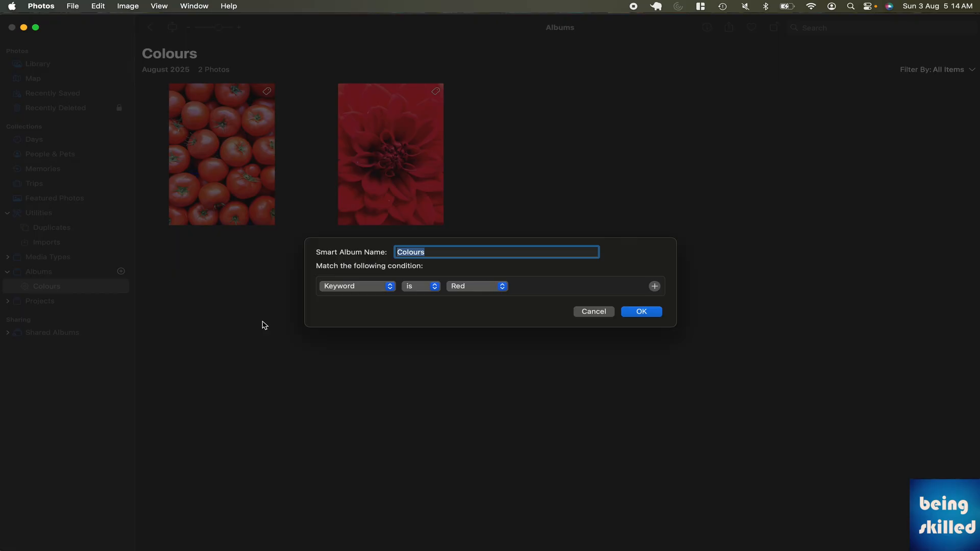
left_click(655, 287)
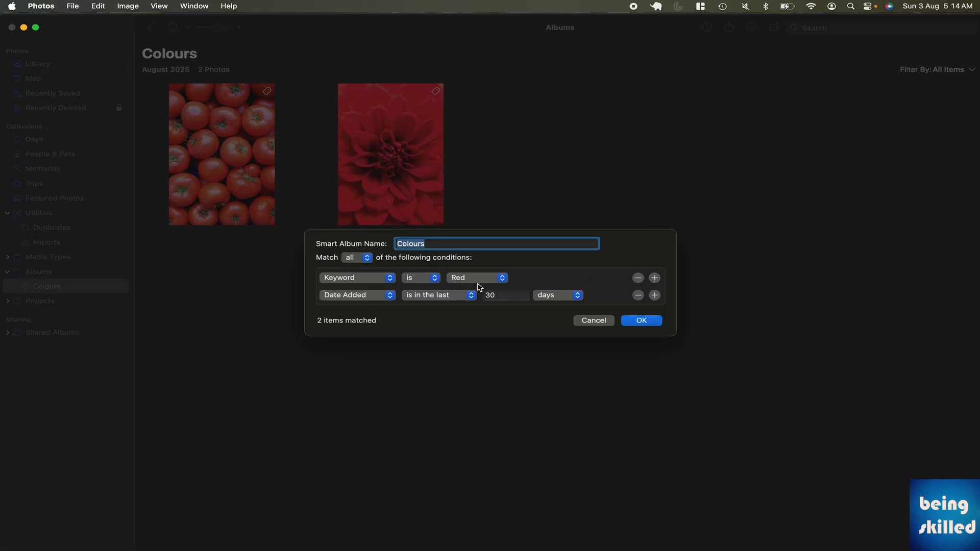
left_click(364, 297)
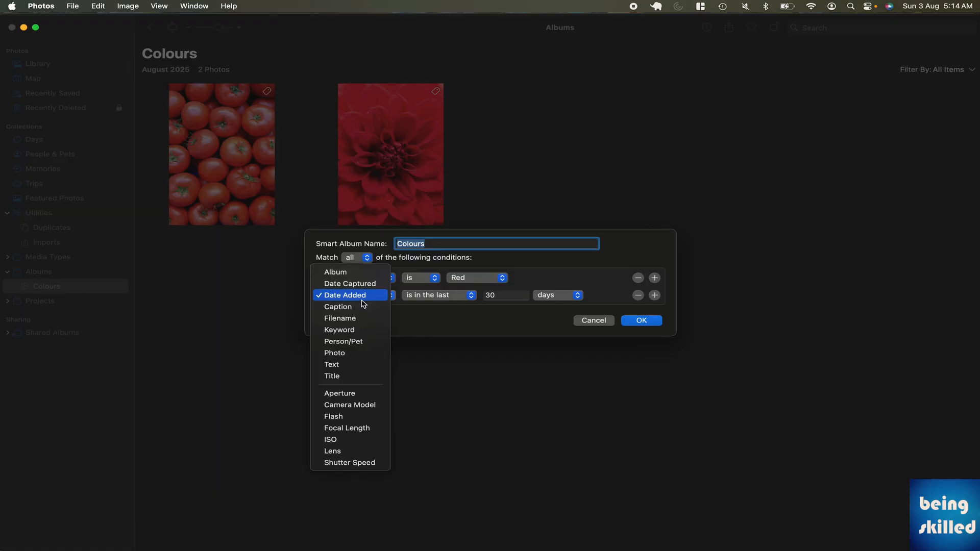
left_click(356, 329)
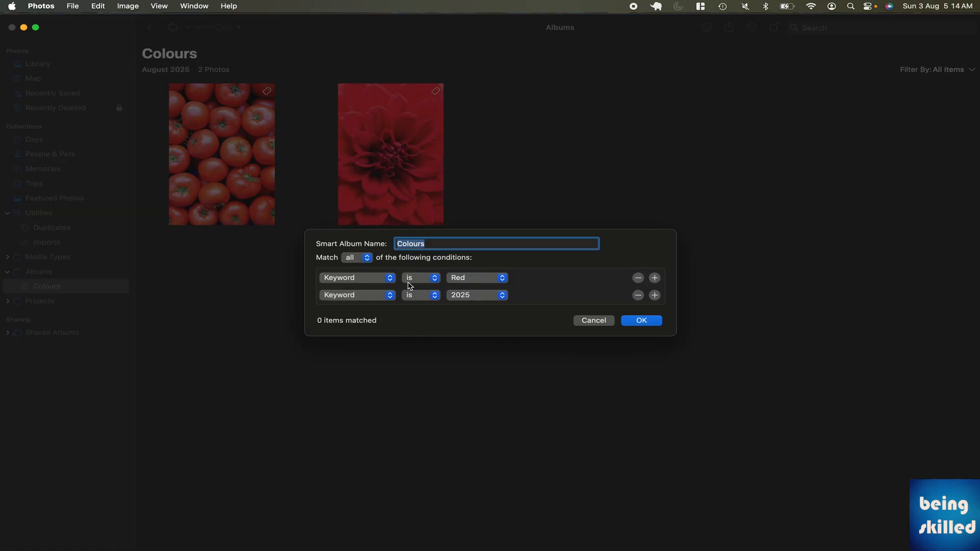
left_click(464, 296)
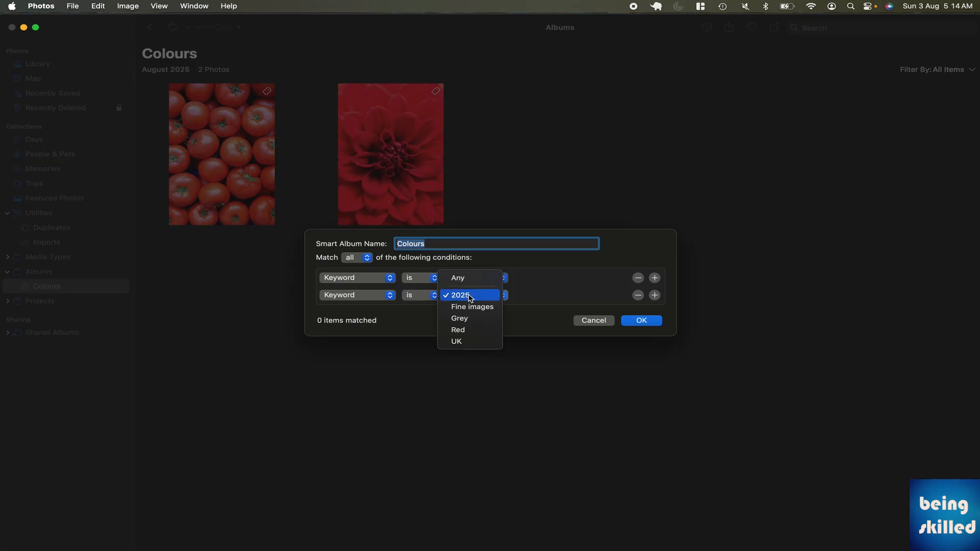
left_click(459, 317)
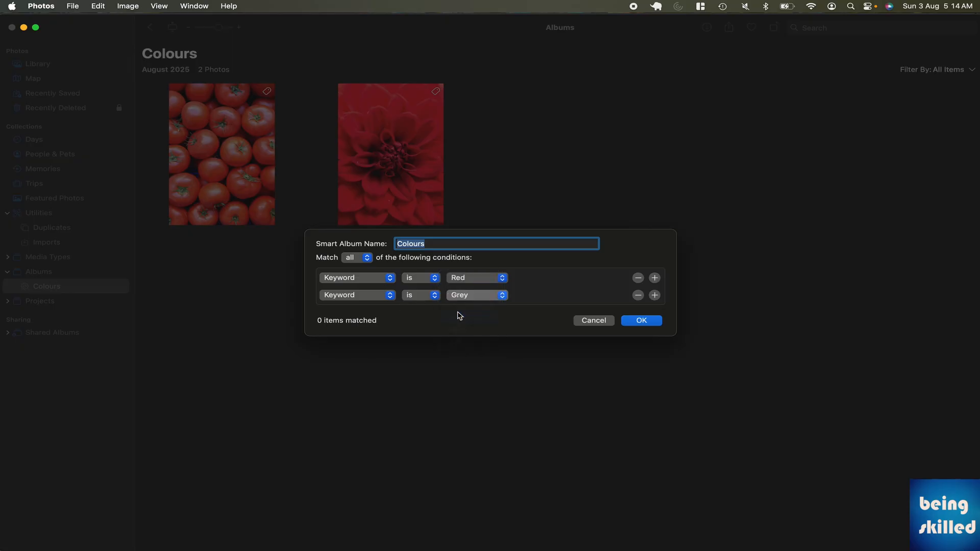
Step: Set the Colours smart album to match any of its conditions and save it
left_click(371, 261)
left_click(352, 246)
left_click(359, 258)
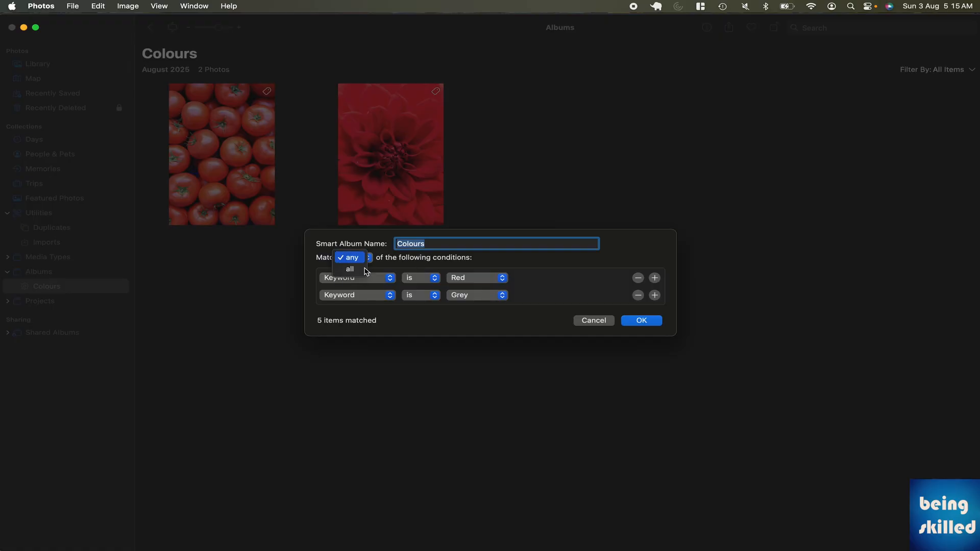
left_click(465, 266)
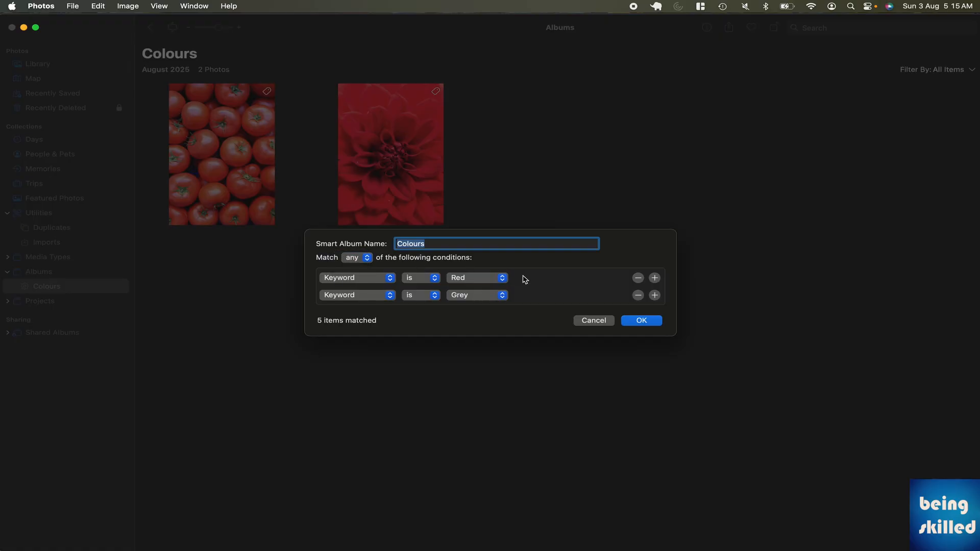
left_click(640, 321)
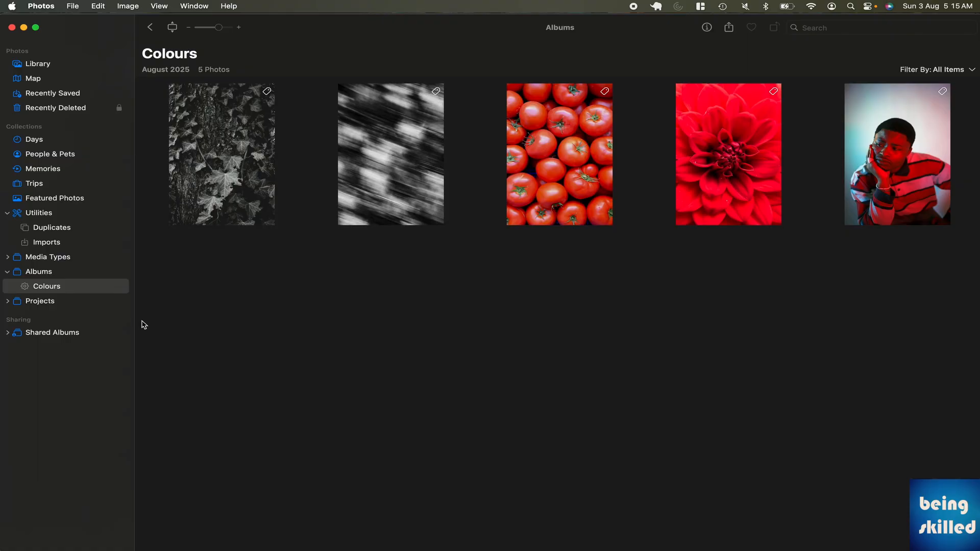
Step: Edit the Colours smart album again so it matches all of its conditions, and save it
right_click(67, 288)
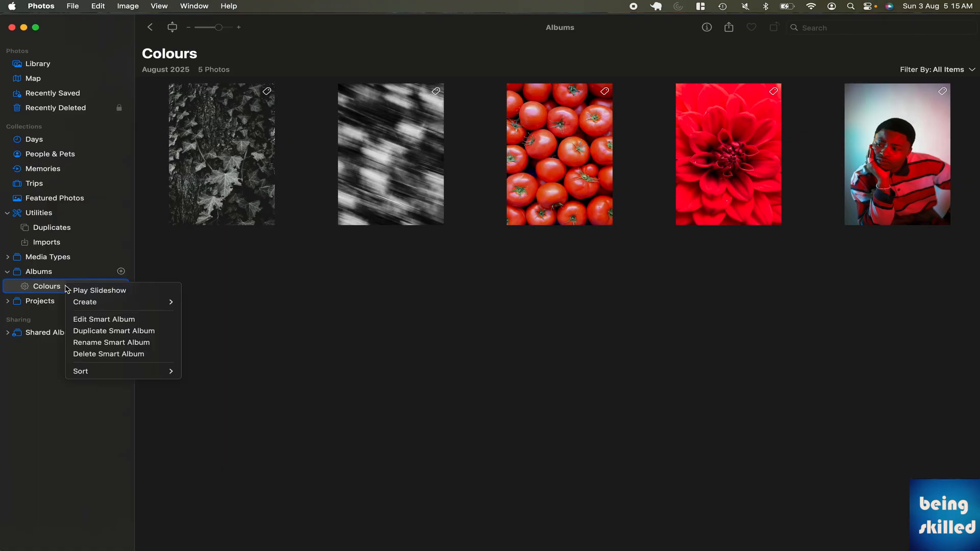
left_click(91, 322)
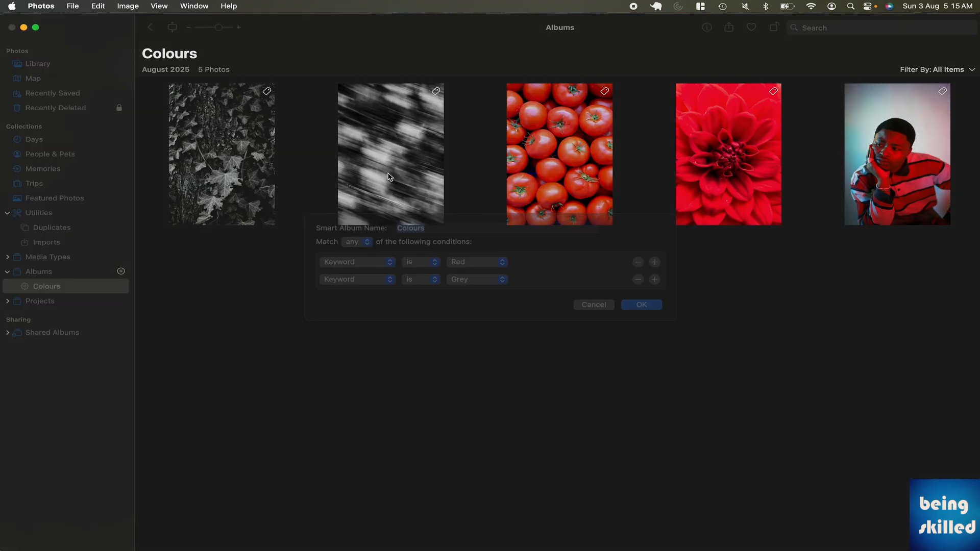
left_click(360, 258)
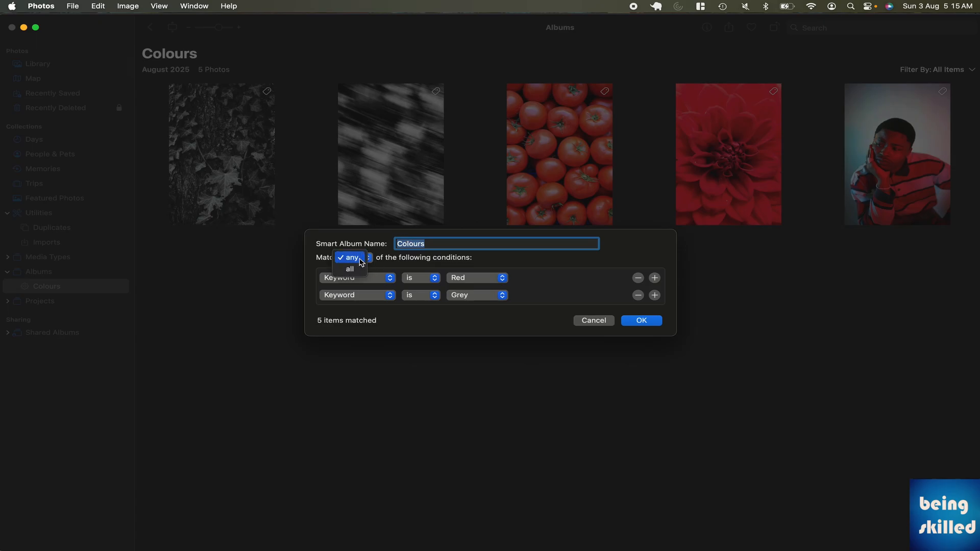
left_click(350, 269)
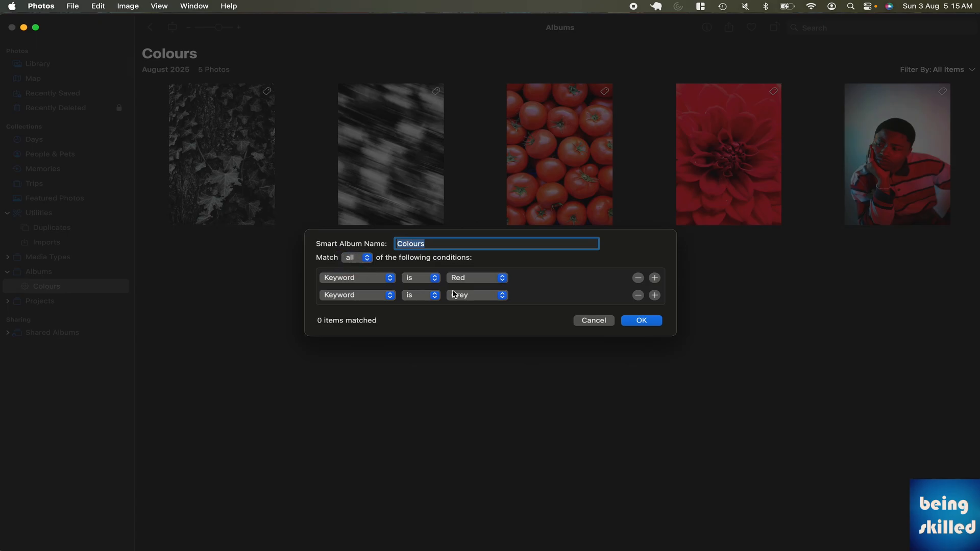
left_click(641, 320)
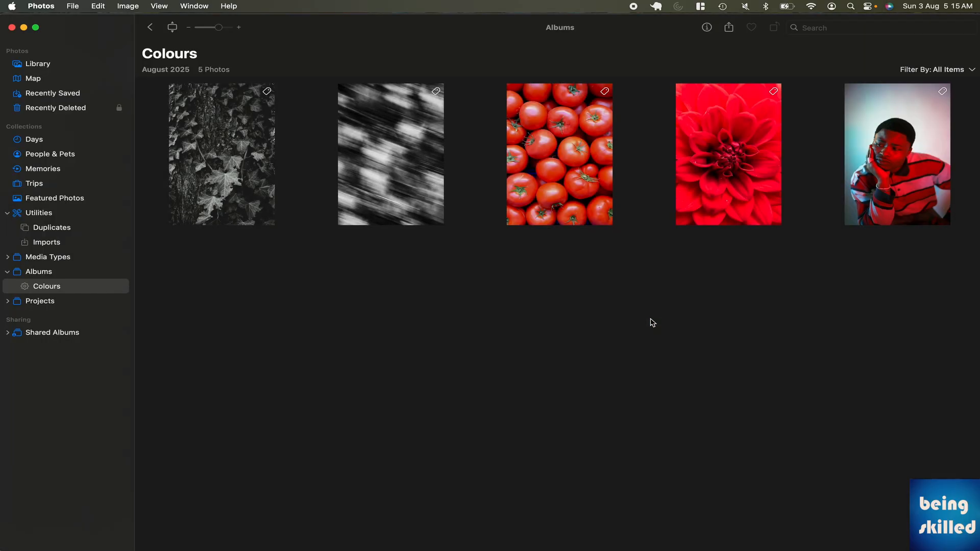
Step: Add the keyword "Grey" to the tomatoes photo in the library and close its information
left_click(54, 74)
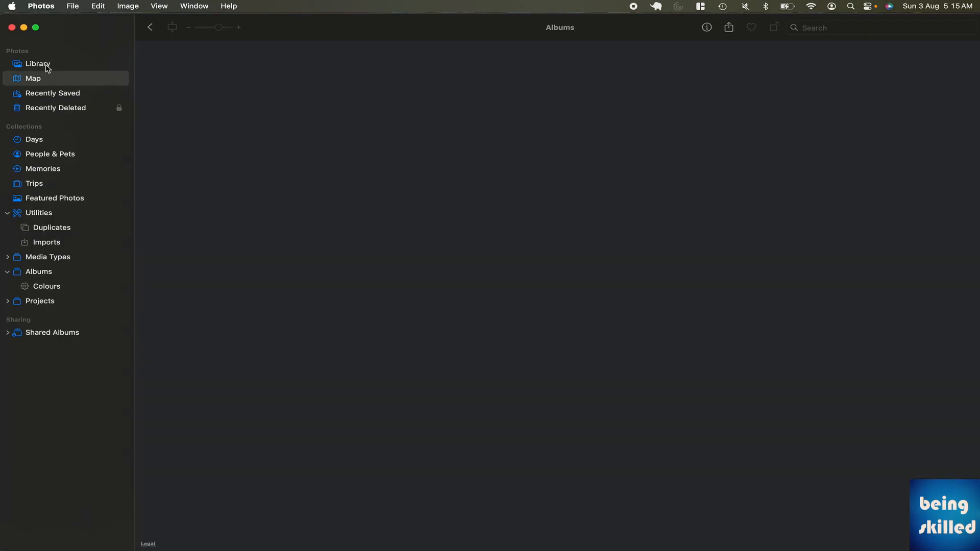
left_click(46, 67)
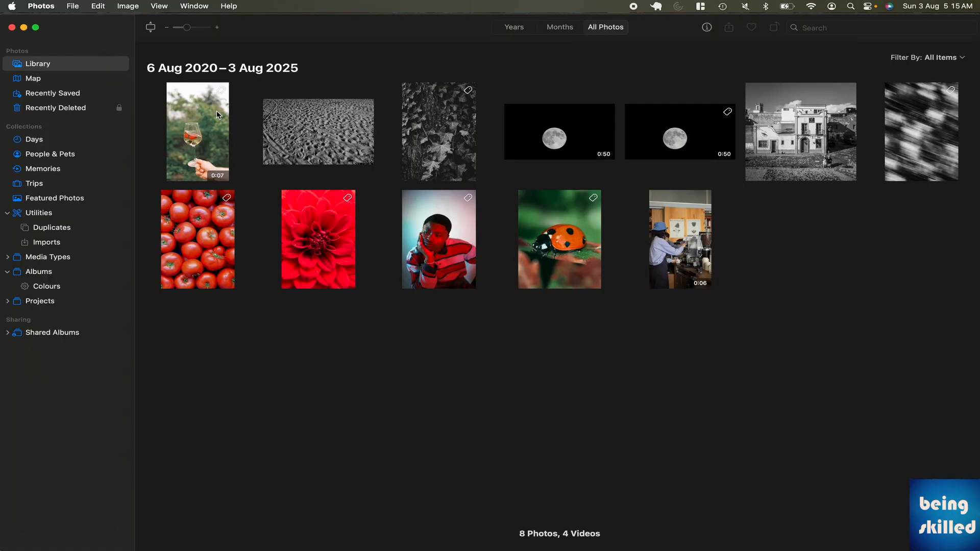
key("Down")
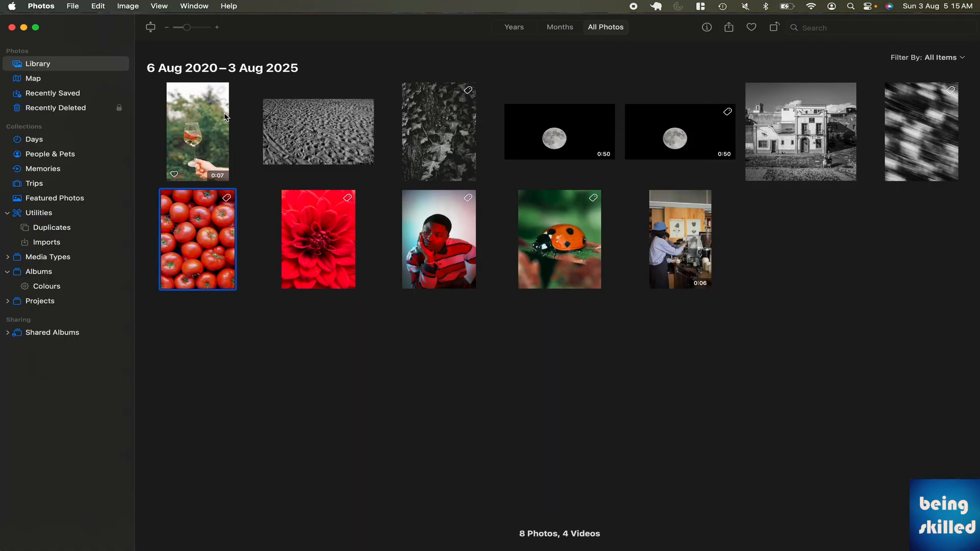
right_click(215, 225)
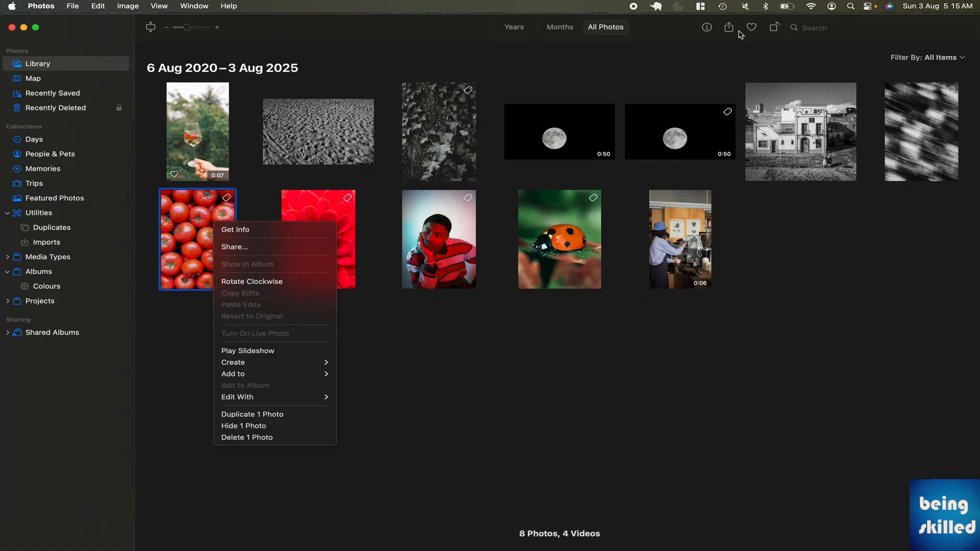
left_click(712, 29)
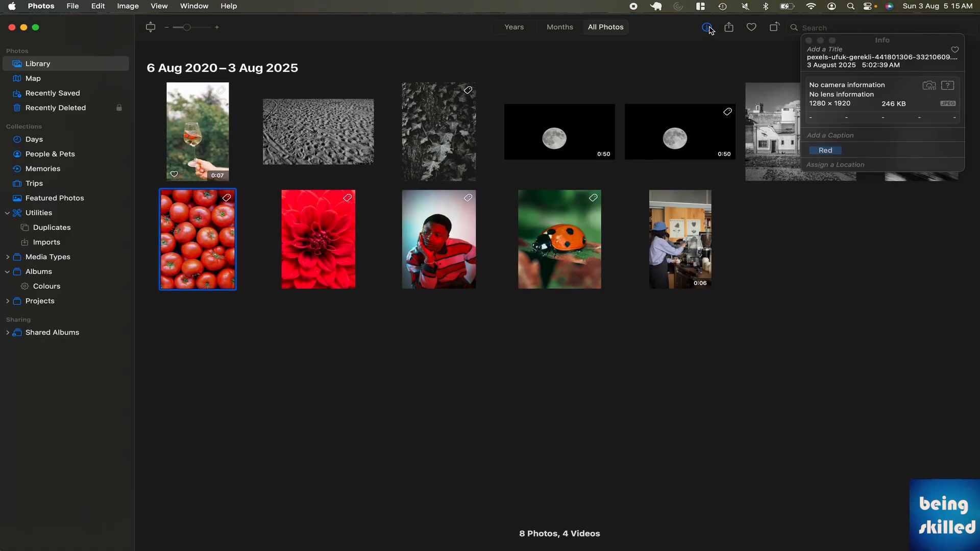
left_click(854, 157)
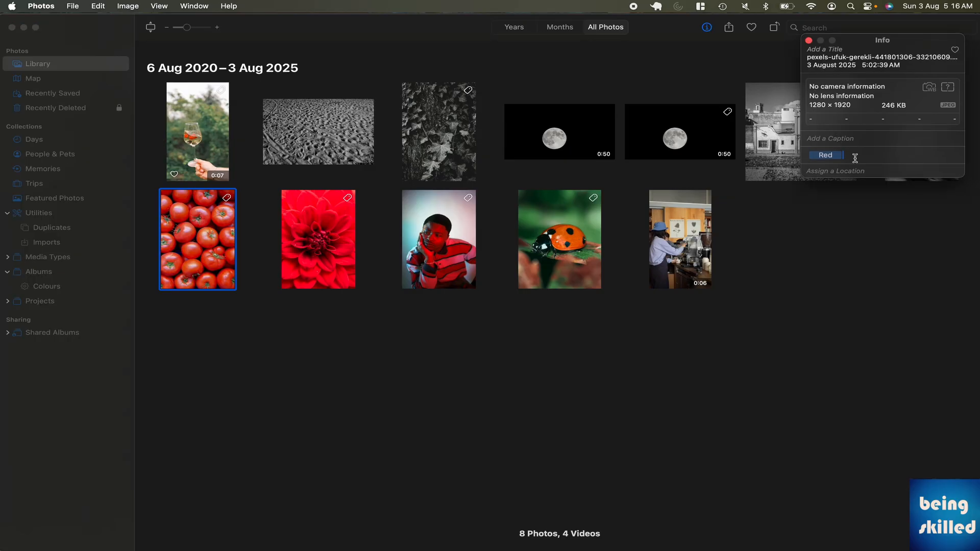
type("Grey")
key("Return")
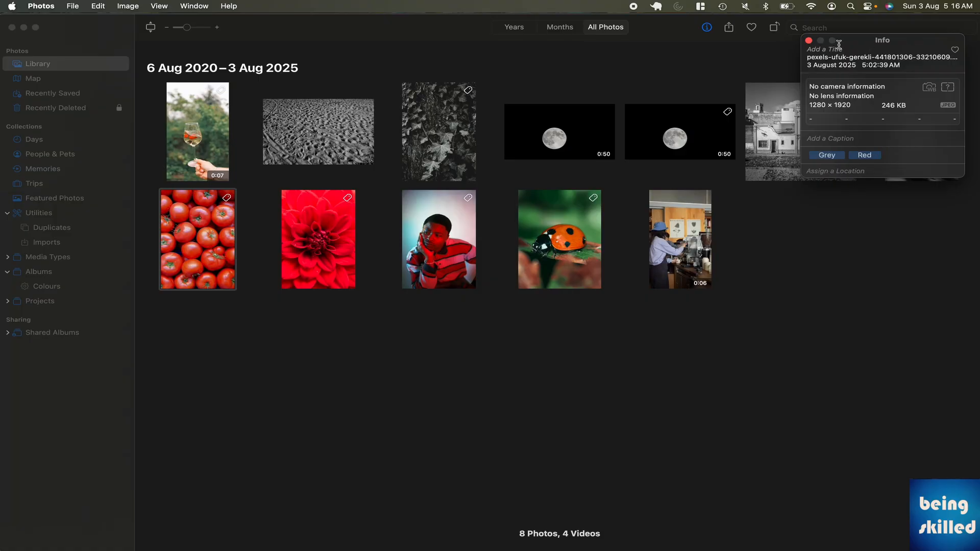
left_click(809, 40)
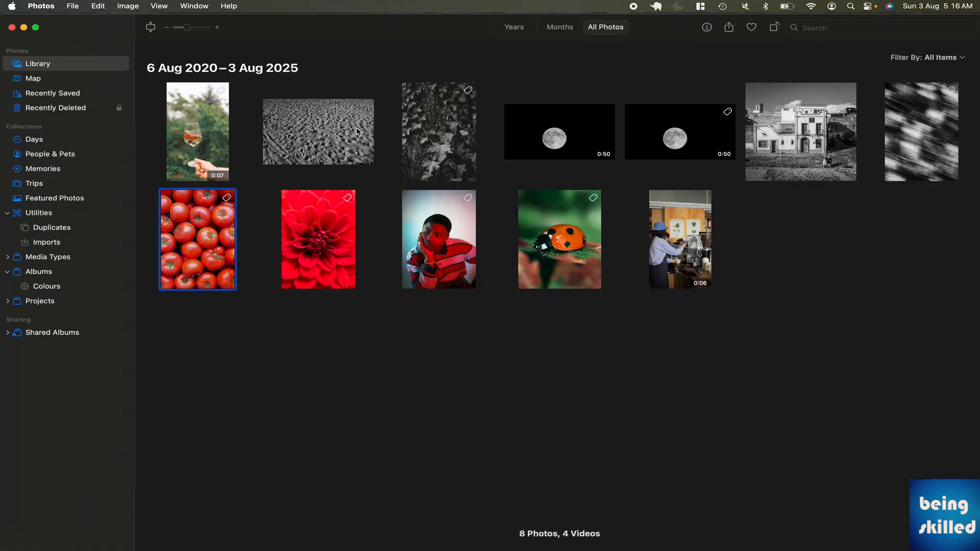
Step: Check the keywords of the tomatoes photo inside the Colours album, and close its information
left_click(55, 289)
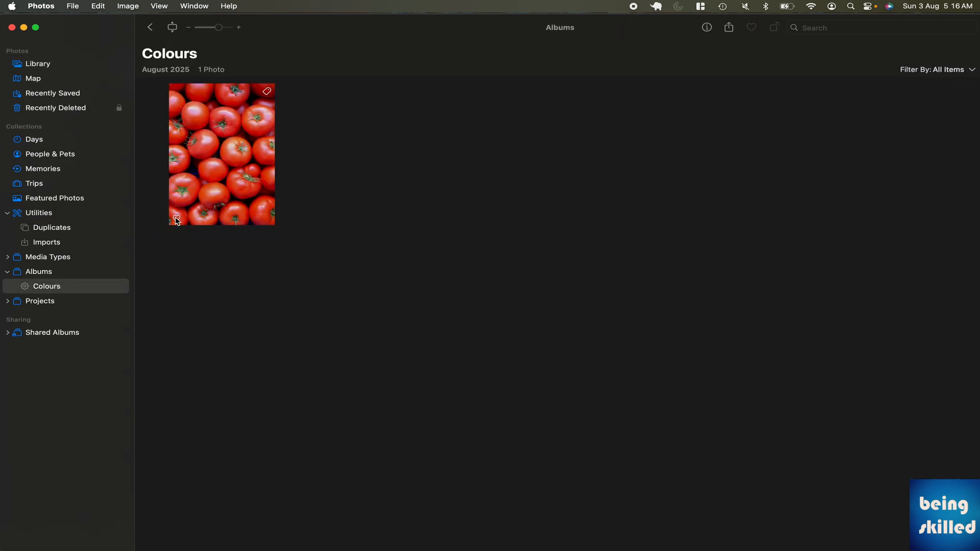
left_click(254, 153)
left_click(706, 27)
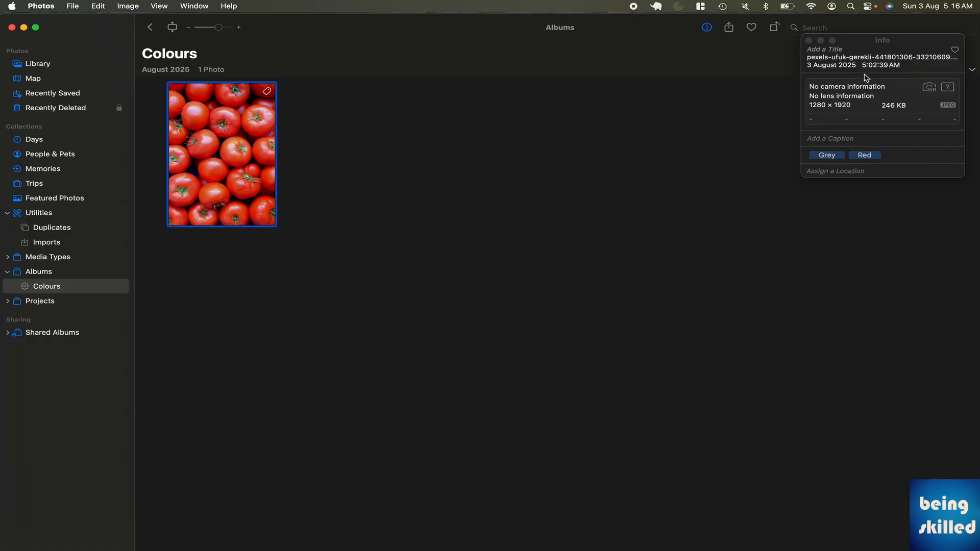
left_click(809, 40)
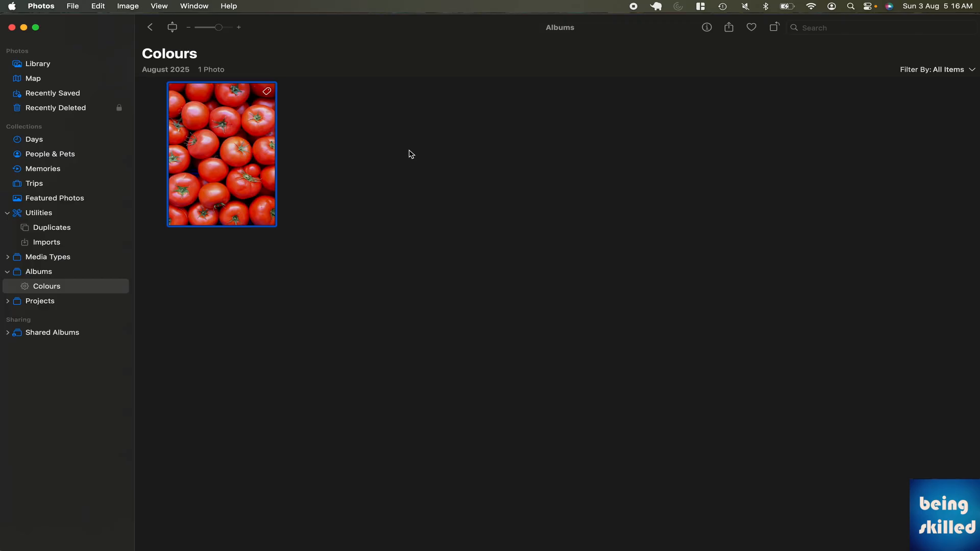
left_click(707, 28)
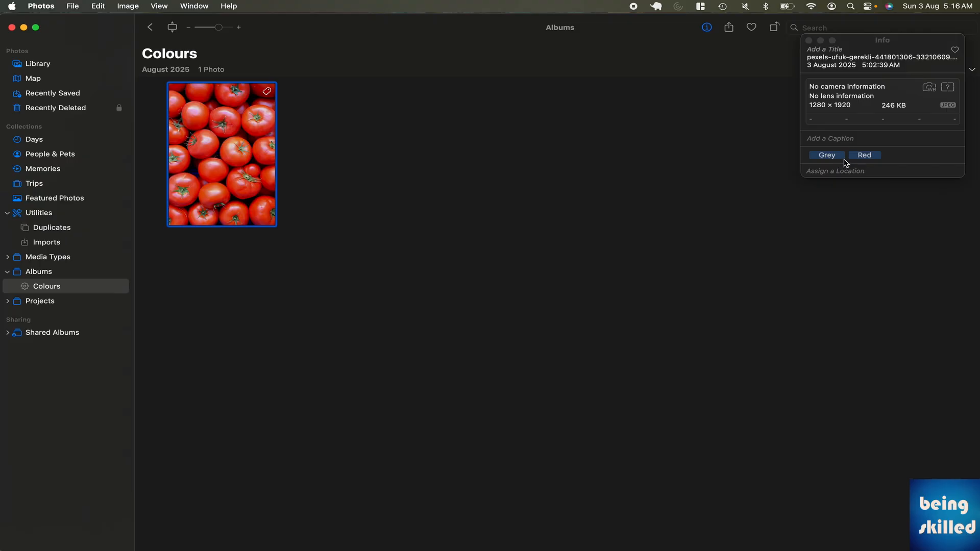
left_click(808, 40)
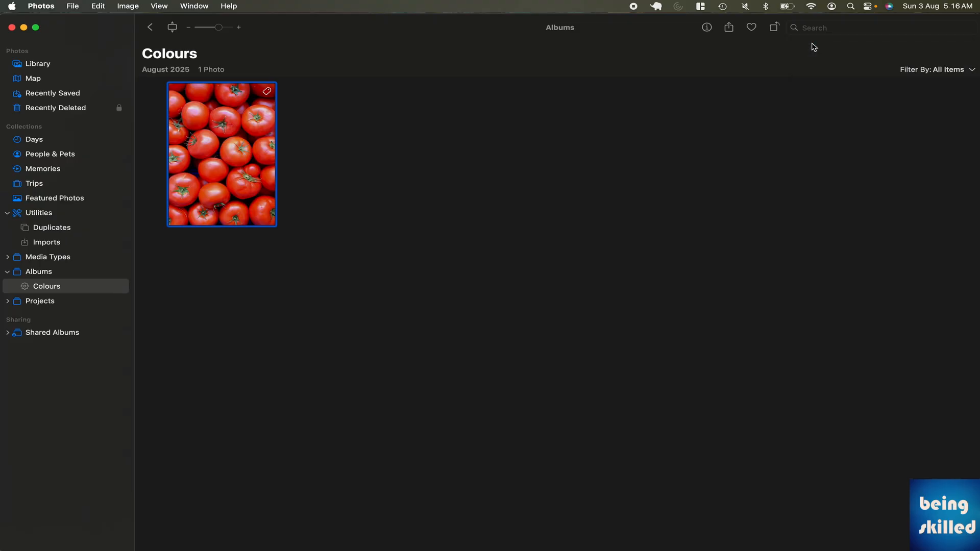
Step: Start a new smart album and name it "No keyword"
right_click(43, 289)
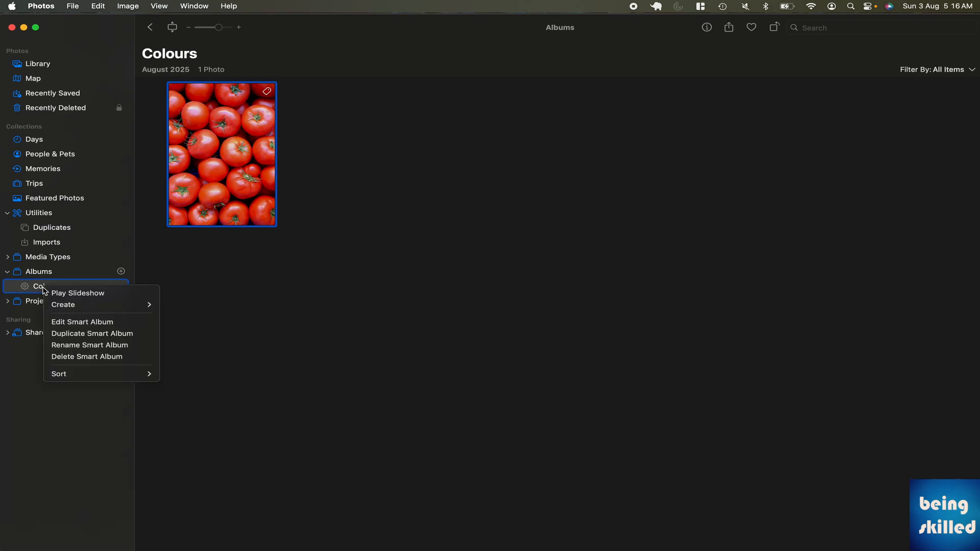
left_click(135, 273)
left_click(79, 7)
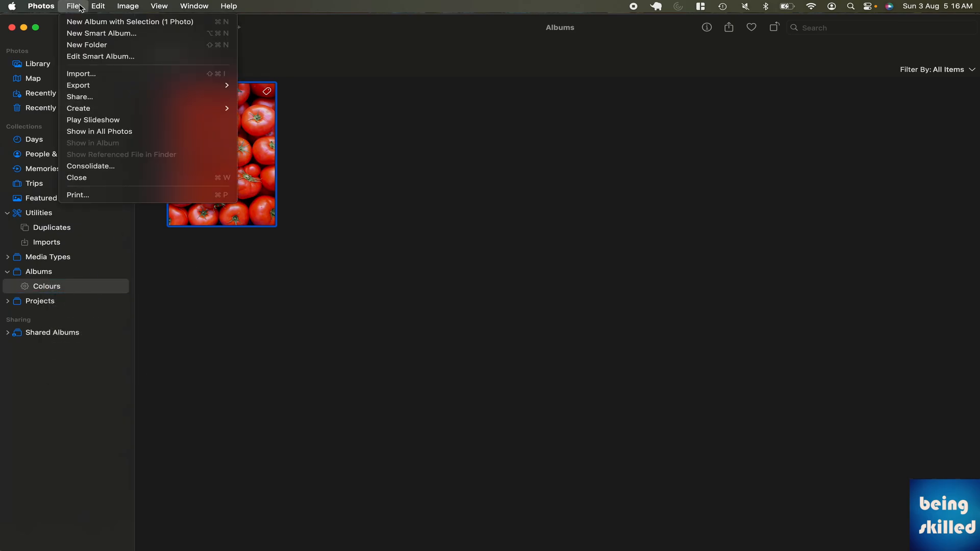
left_click(107, 35)
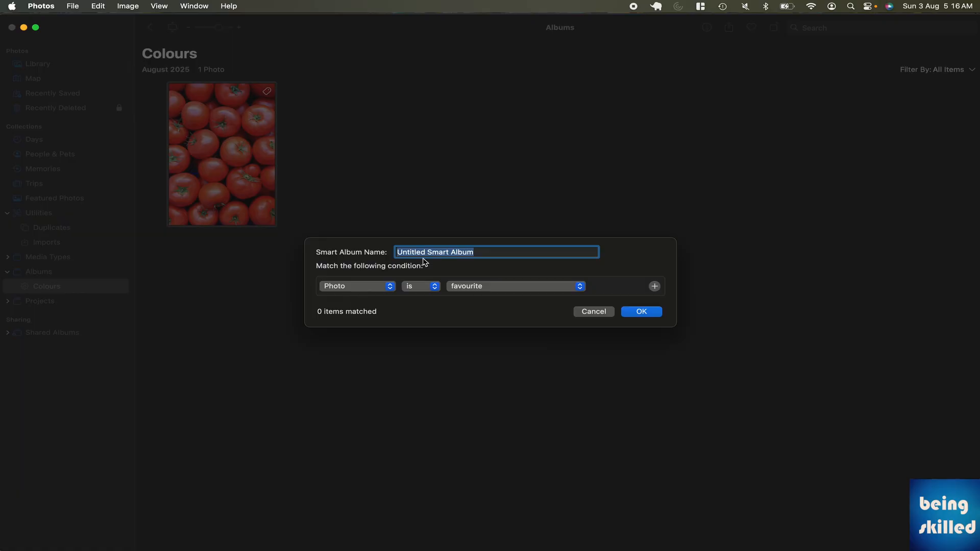
type("Not col")
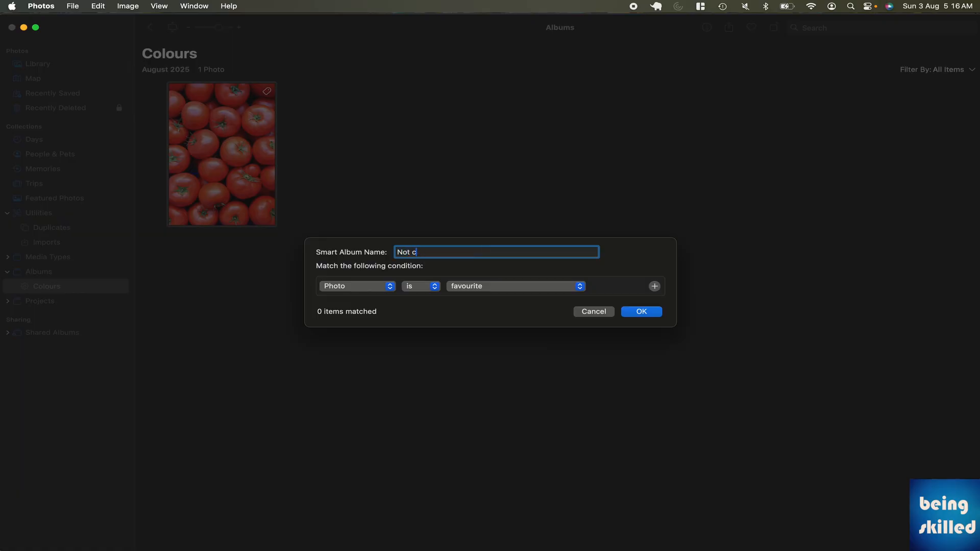
key("BackSpace")
key("BackSpace")
key("BackSpace")
key("BackSpace")
key("BackSpace")
type("No key")
Step: Set the new smart album's condition to Keyword is not Any, and create the album
left_click(361, 285)
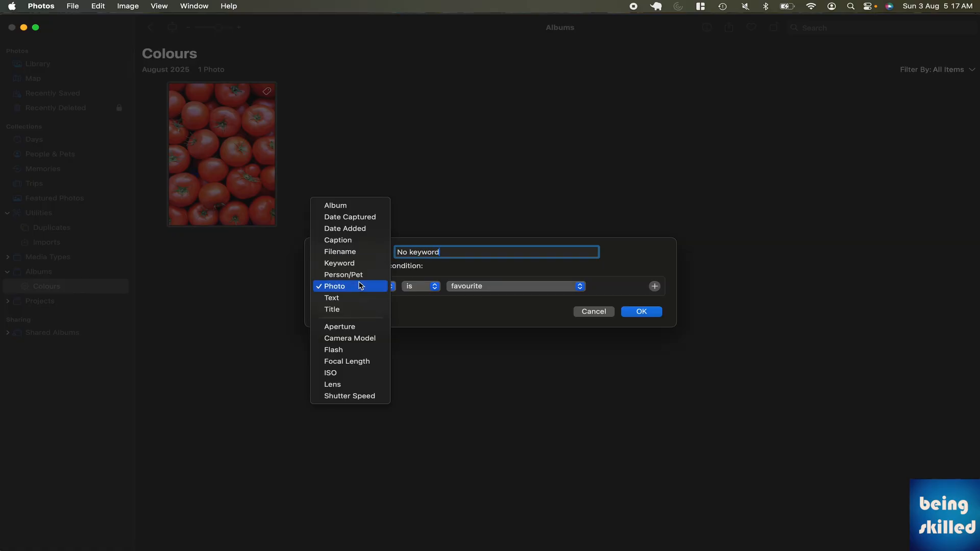
left_click(356, 263)
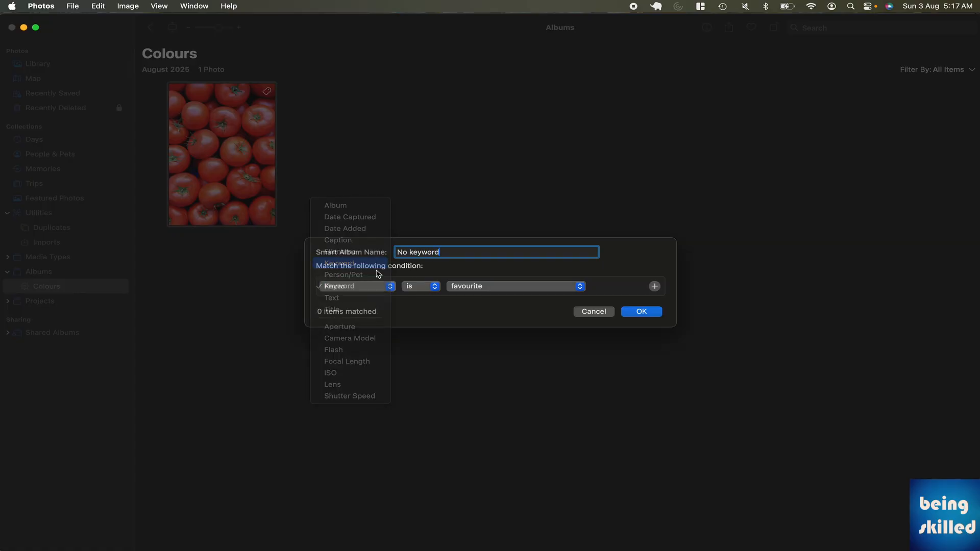
left_click(411, 290)
left_click(469, 287)
left_click(470, 289)
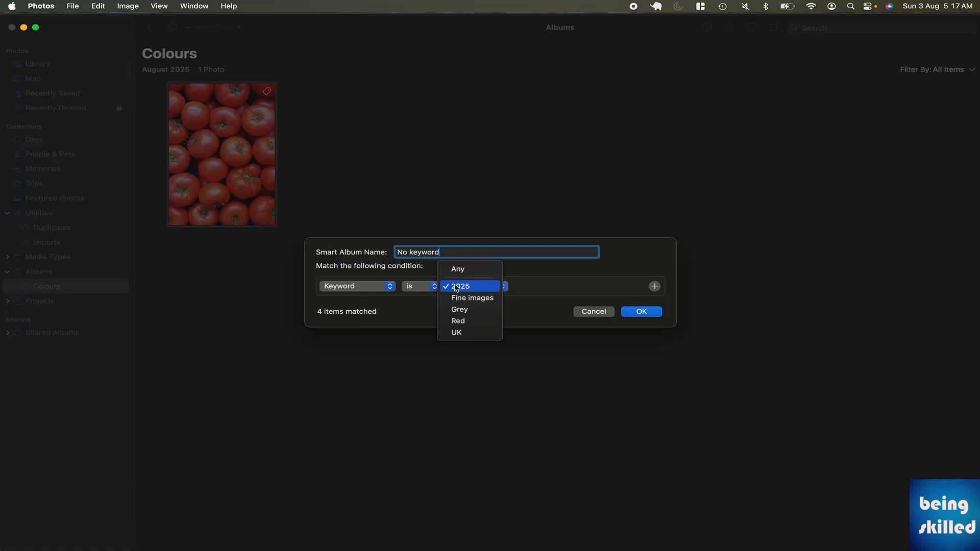
left_click(454, 287)
left_click(415, 289)
left_click(416, 298)
left_click(468, 289)
left_click(474, 270)
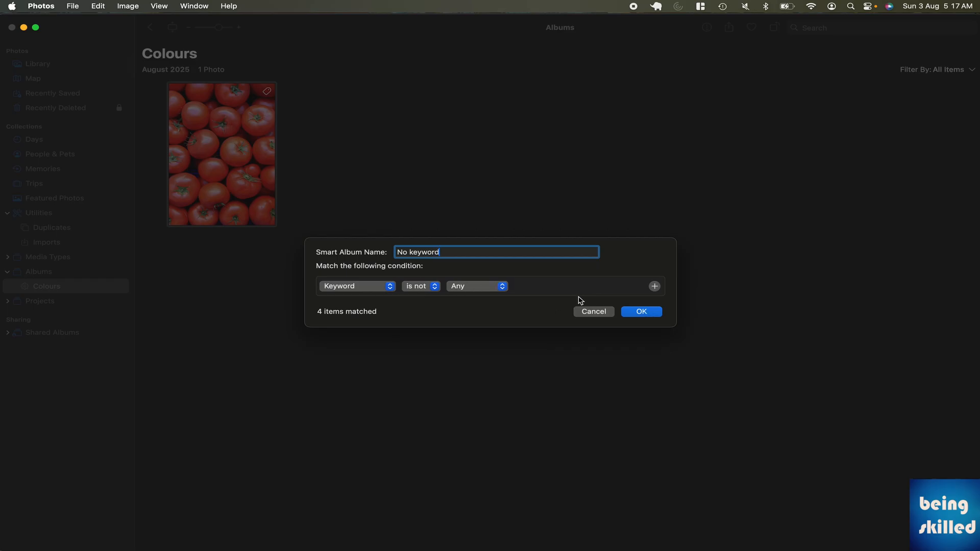
left_click(641, 312)
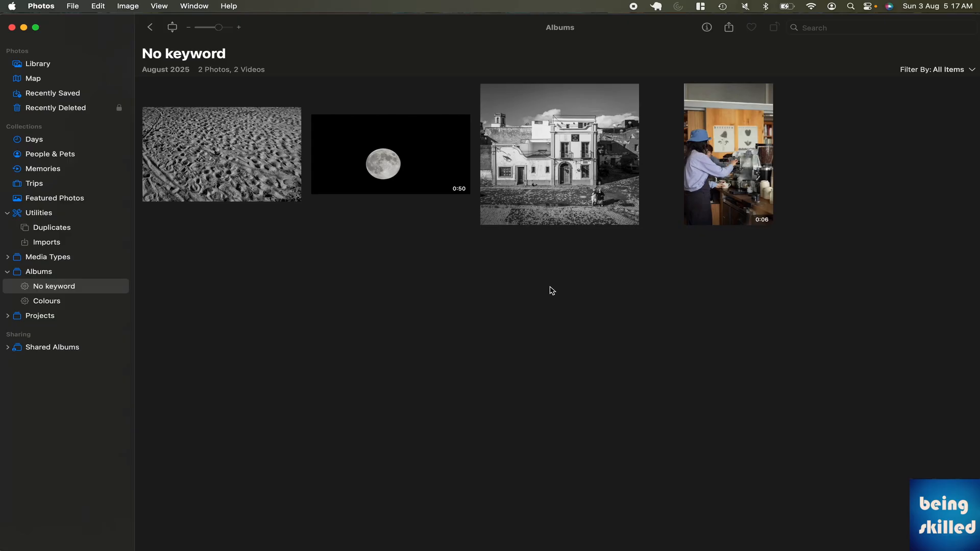
Step: Add the keyword "Grey" to the sand photo in the No keyword album, close its information, and clear the selection
left_click(235, 158)
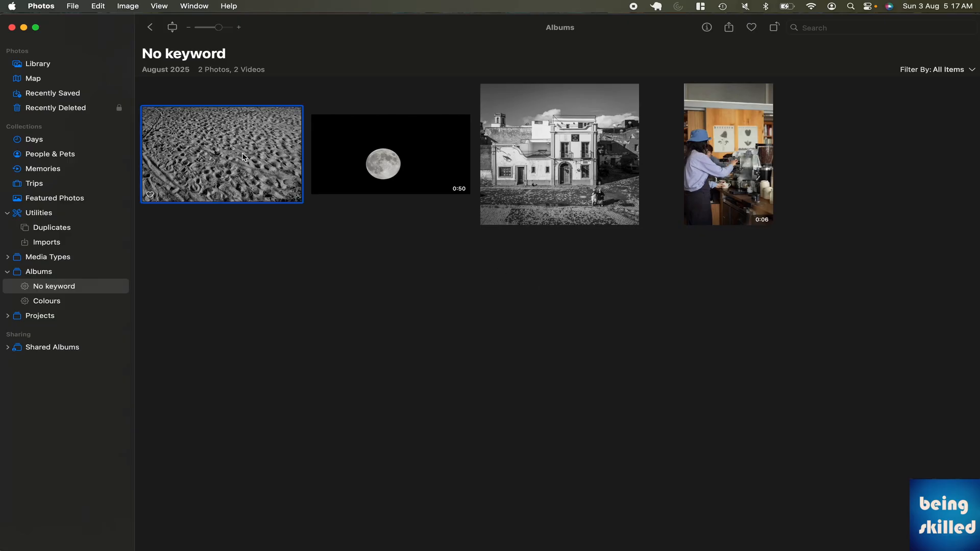
left_click(707, 28)
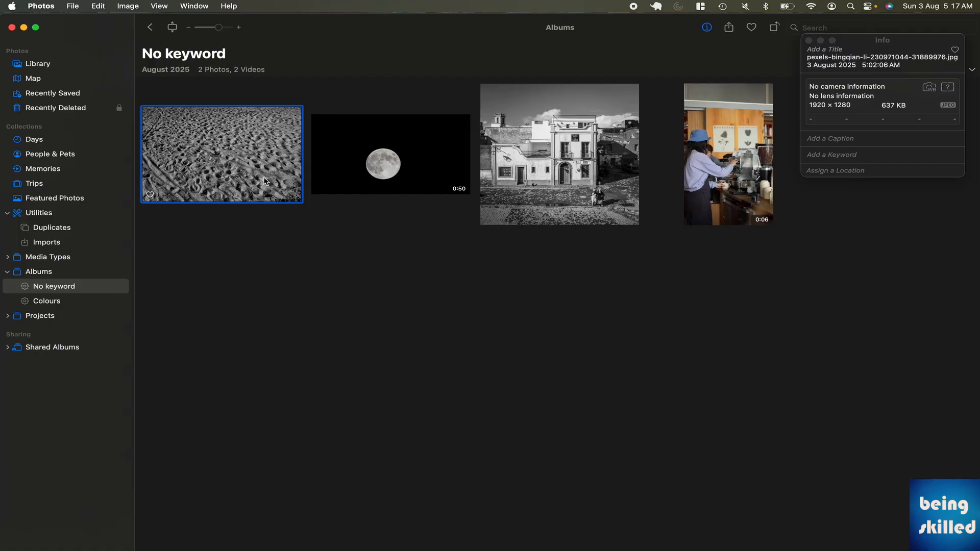
left_click(839, 158)
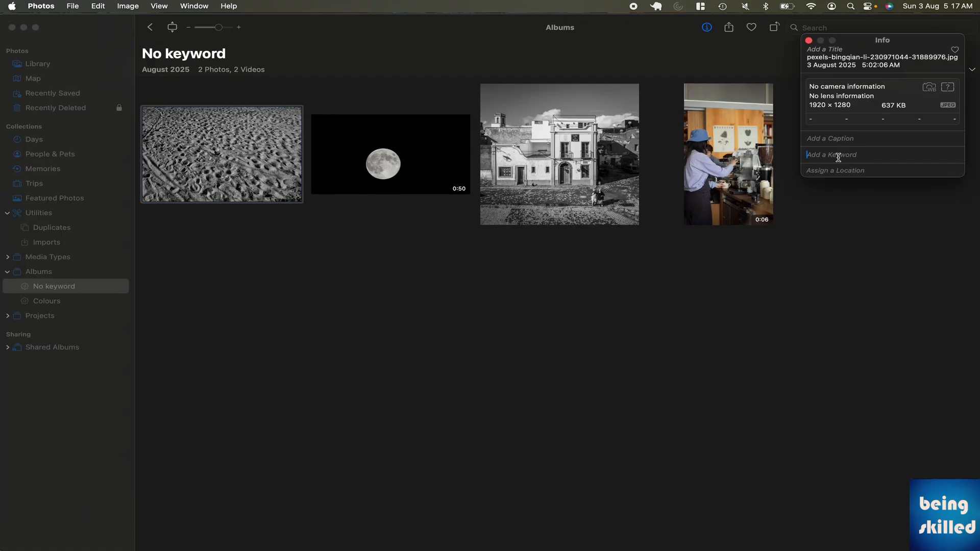
type("Grey")
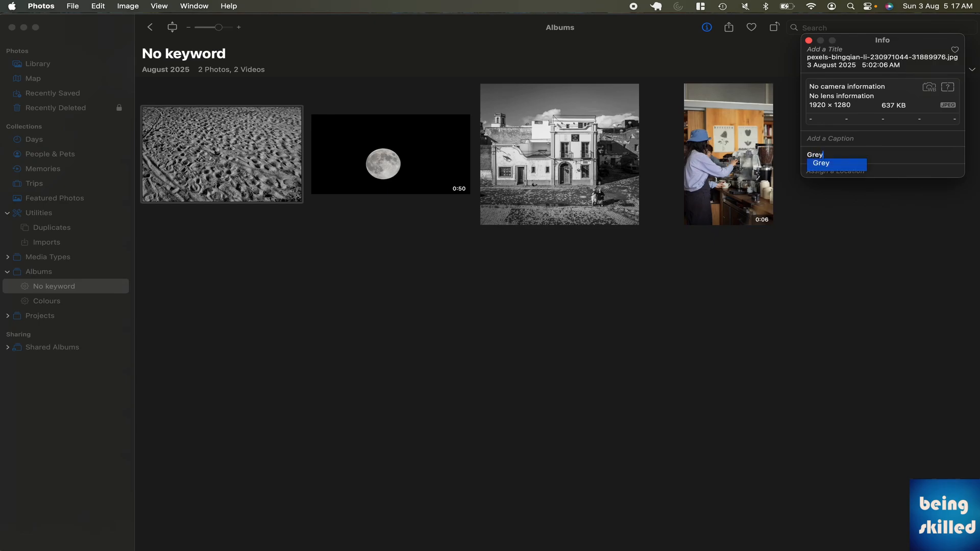
key("Return")
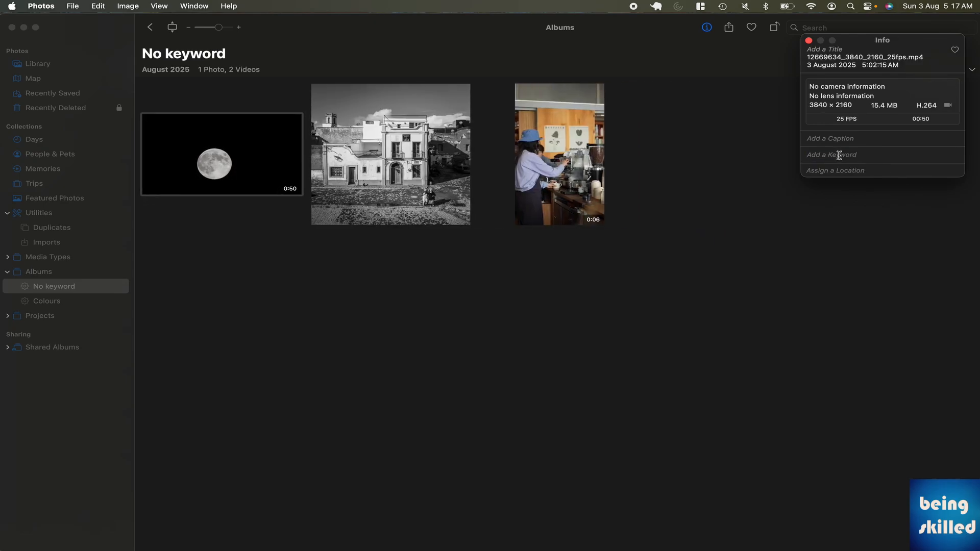
left_click(809, 40)
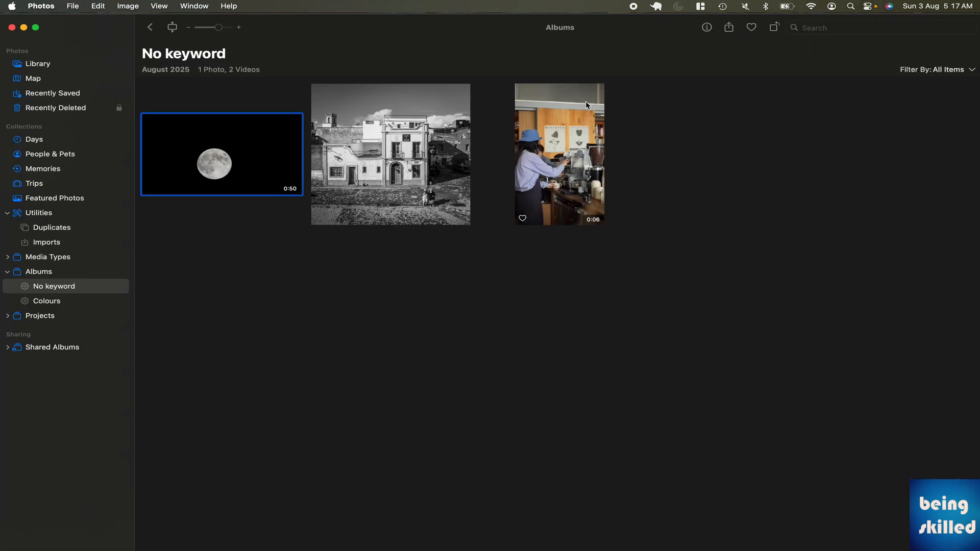
left_click_drag(196, 237, 638, 142)
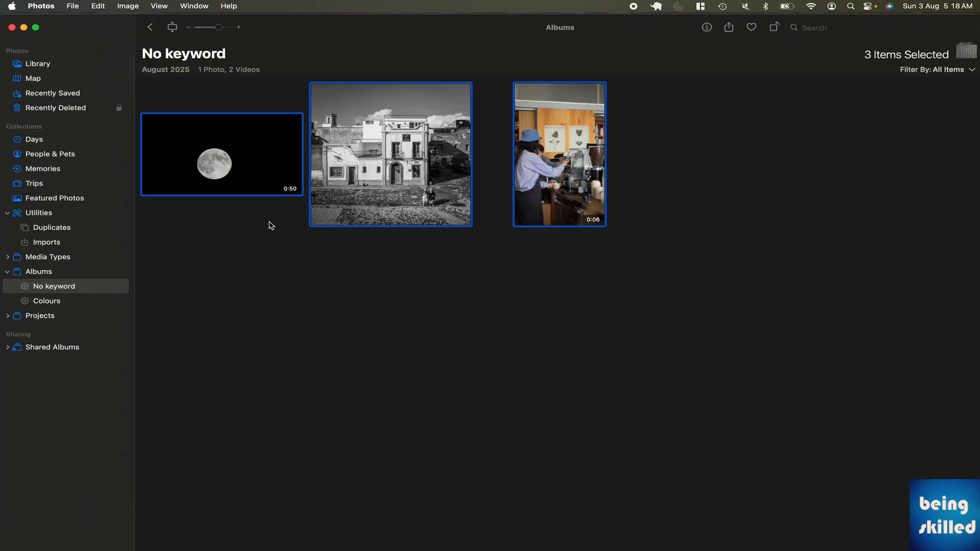
left_click(267, 246)
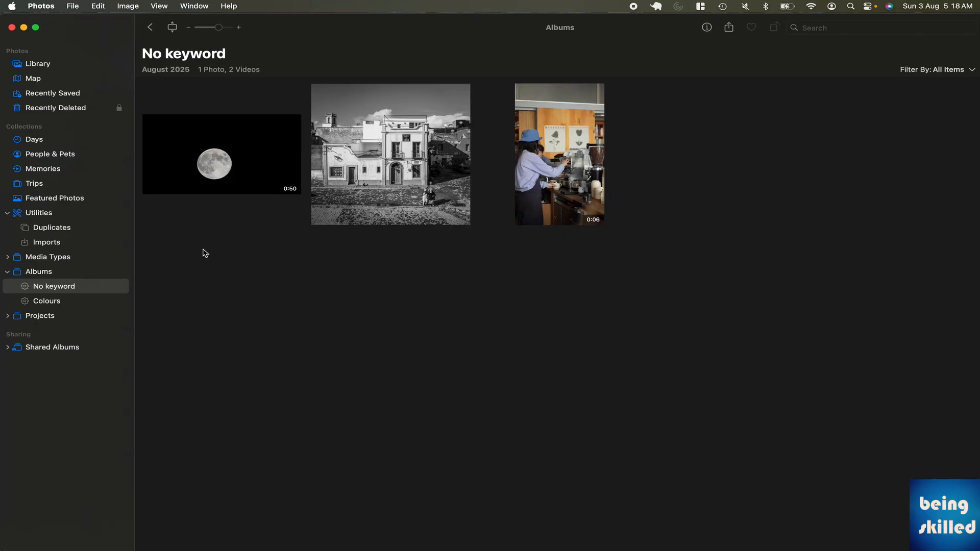
Step: Edit the Colours smart album so it matches any of its conditions, and save it
left_click(71, 302)
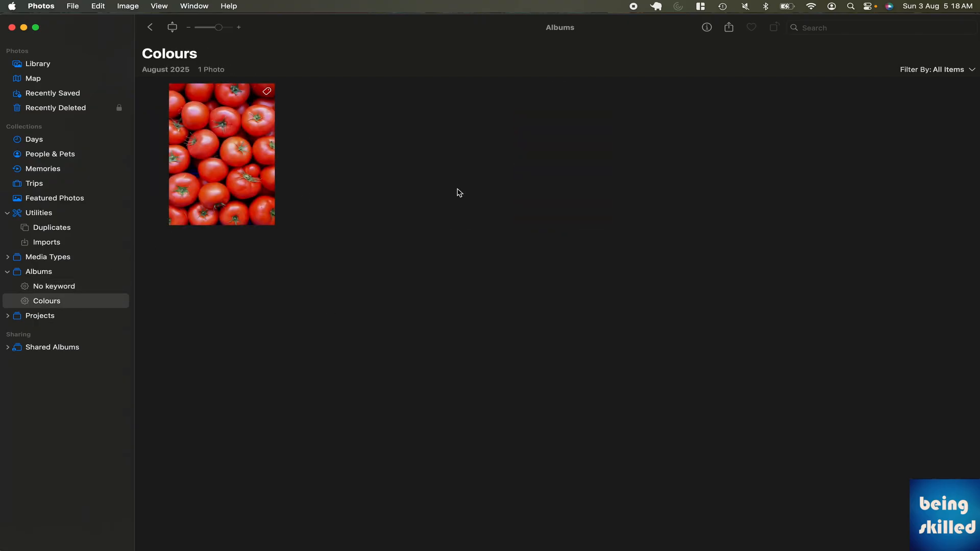
right_click(70, 302)
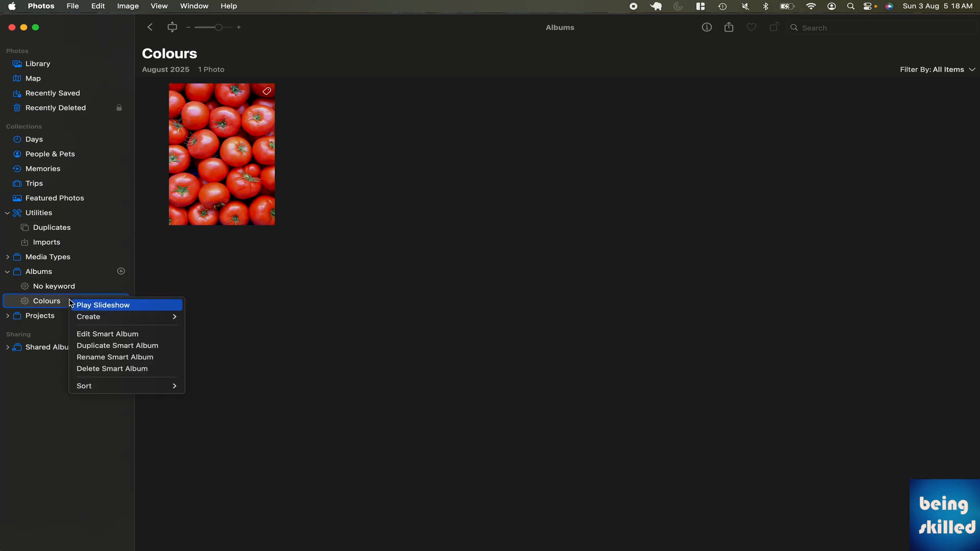
left_click(92, 334)
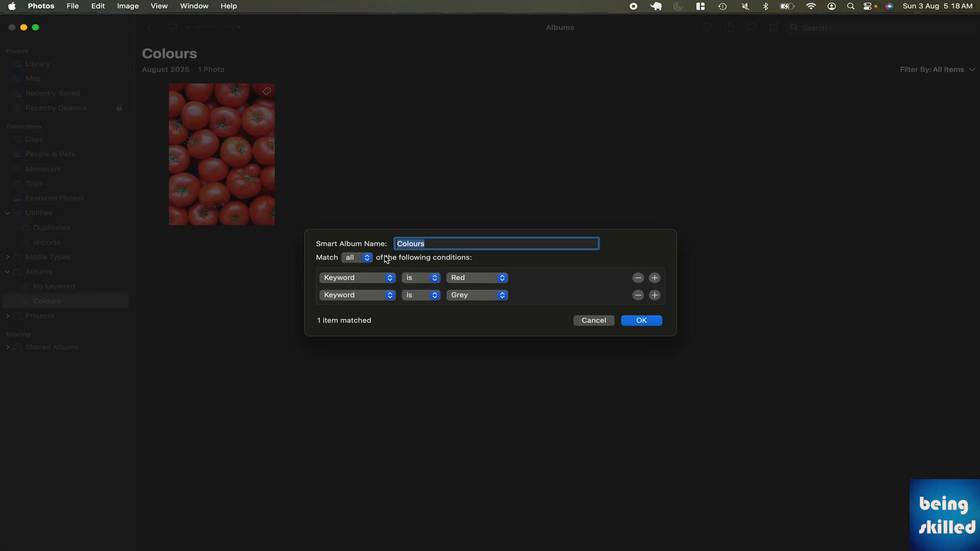
left_click(365, 259)
left_click(352, 246)
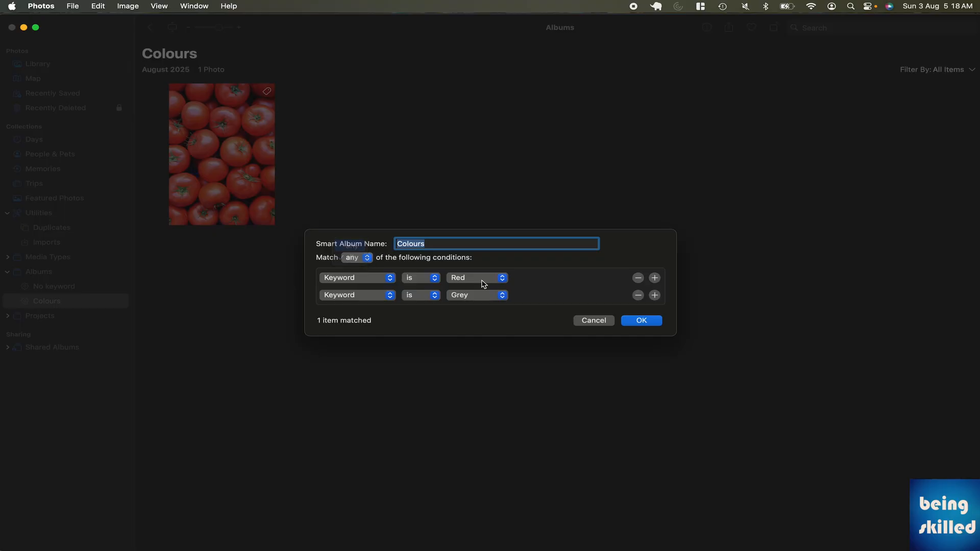
left_click(641, 321)
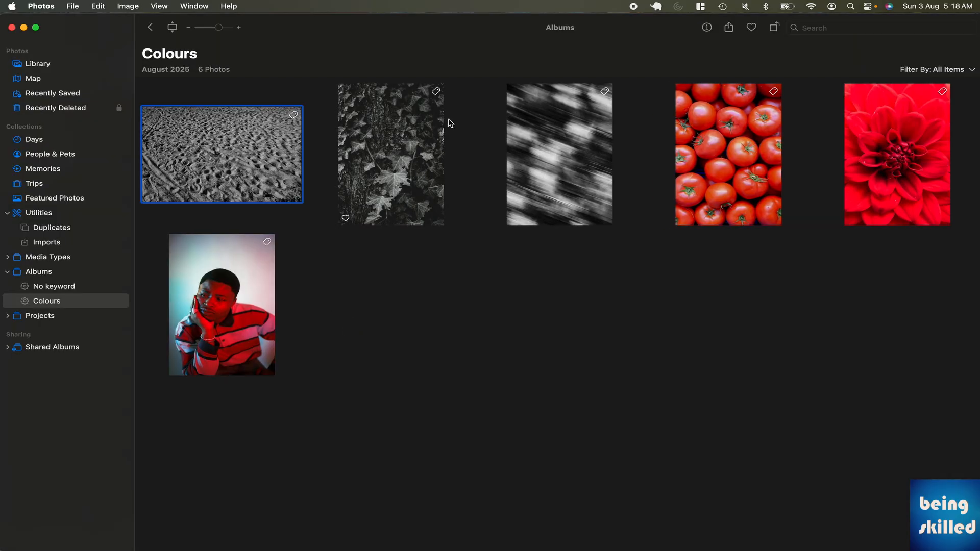
Step: Check the sand photo in the Colours album and compare the contents of the No keyword and Colours albums
left_click(250, 160)
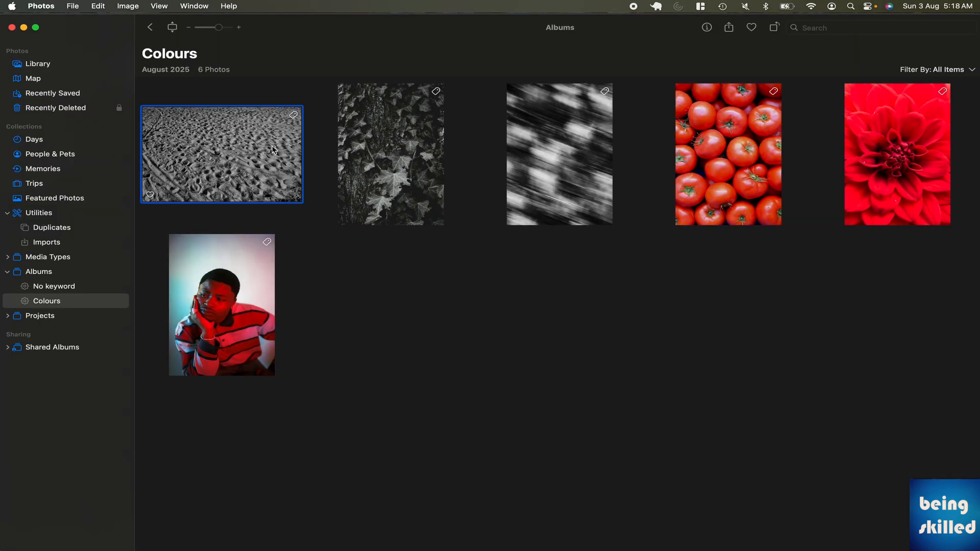
left_click(39, 289)
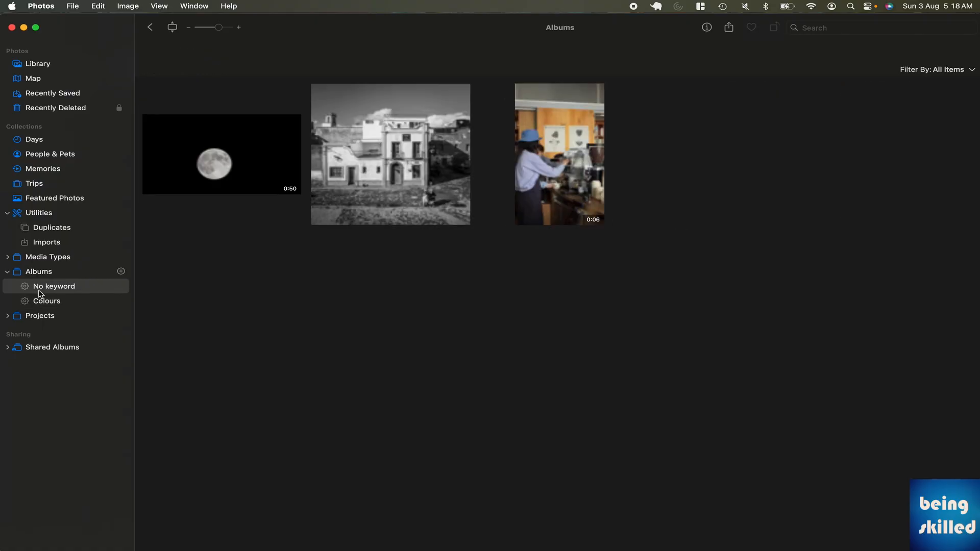
left_click(72, 6)
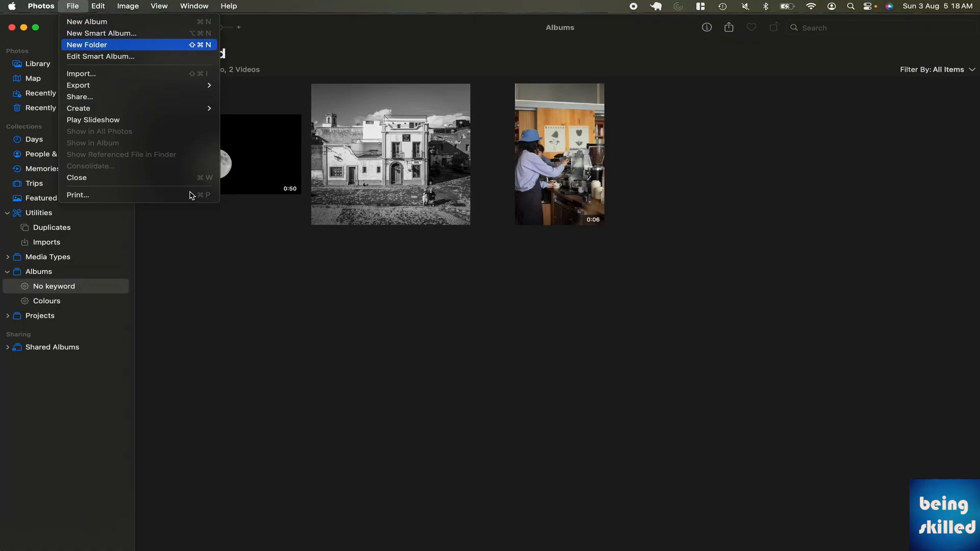
left_click(197, 219)
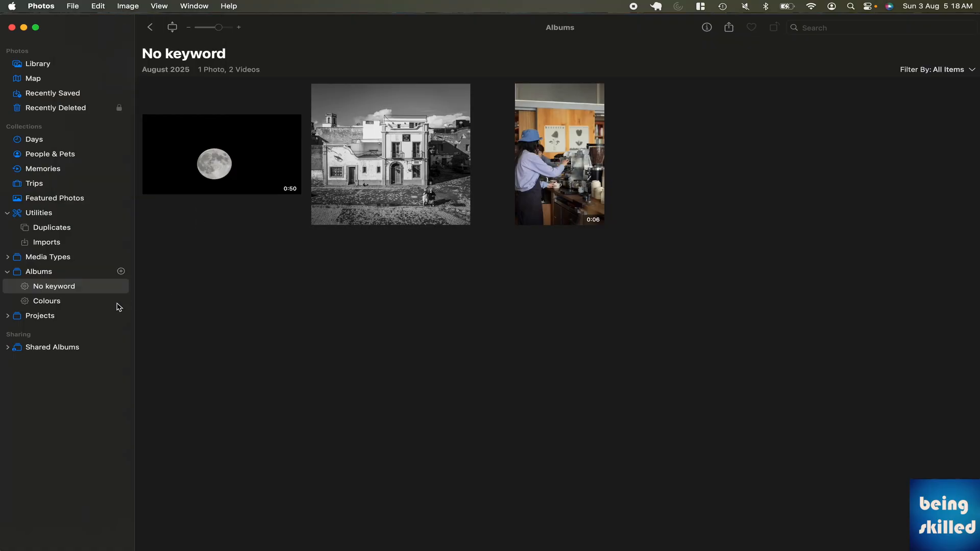
left_click(65, 304)
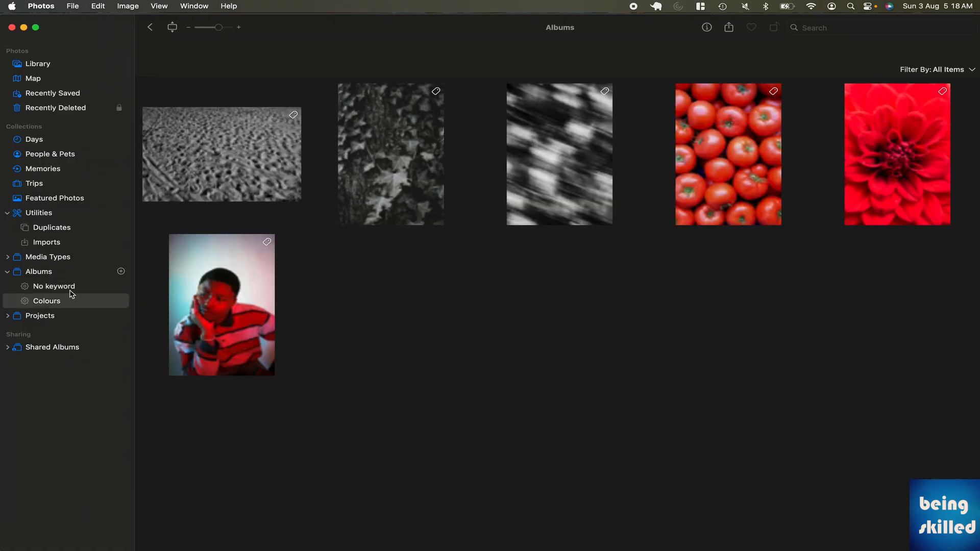
left_click(71, 291)
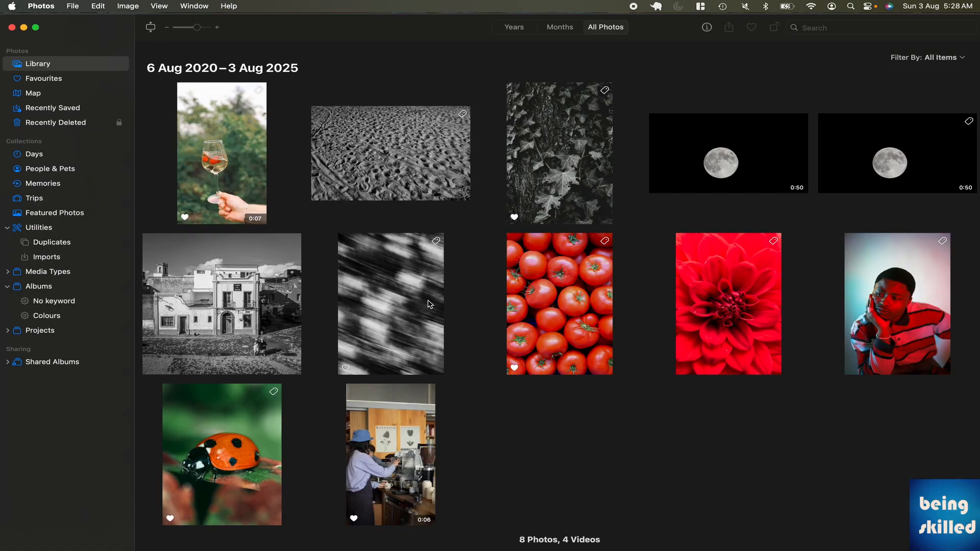
Step: Hide the sand, ivy, grey blur and tomatoes photos together with the coffee-making video from the library
left_click_drag(385, 97, 565, 293)
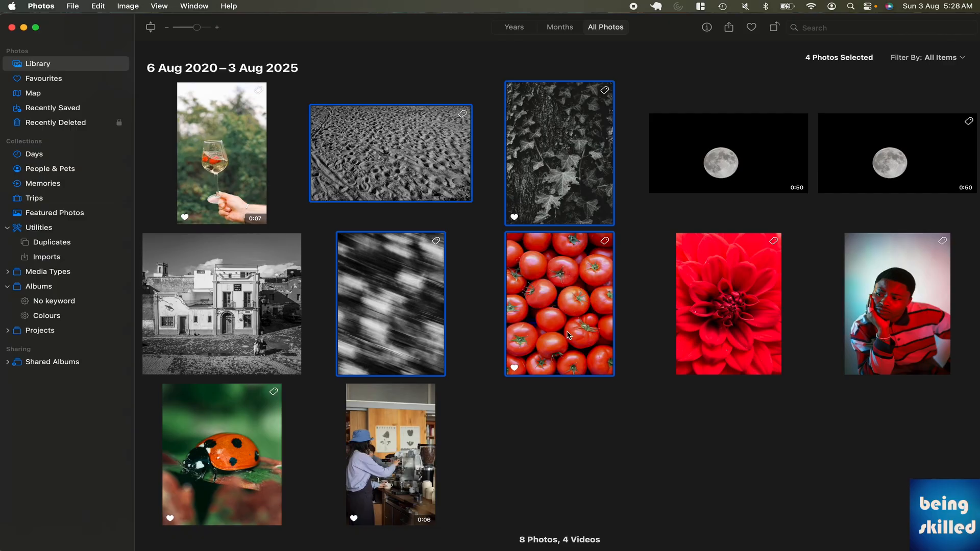
left_click_drag(636, 428, 414, 193)
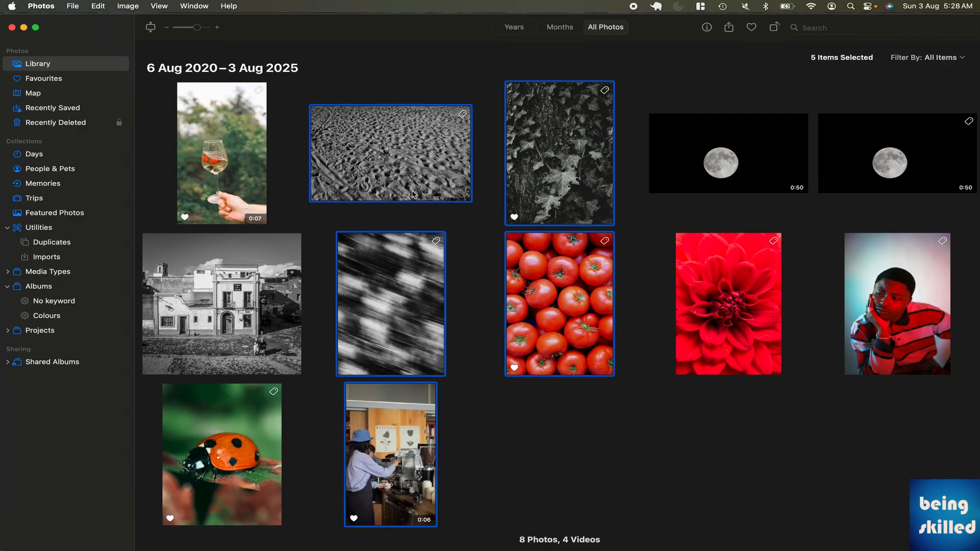
right_click(413, 193)
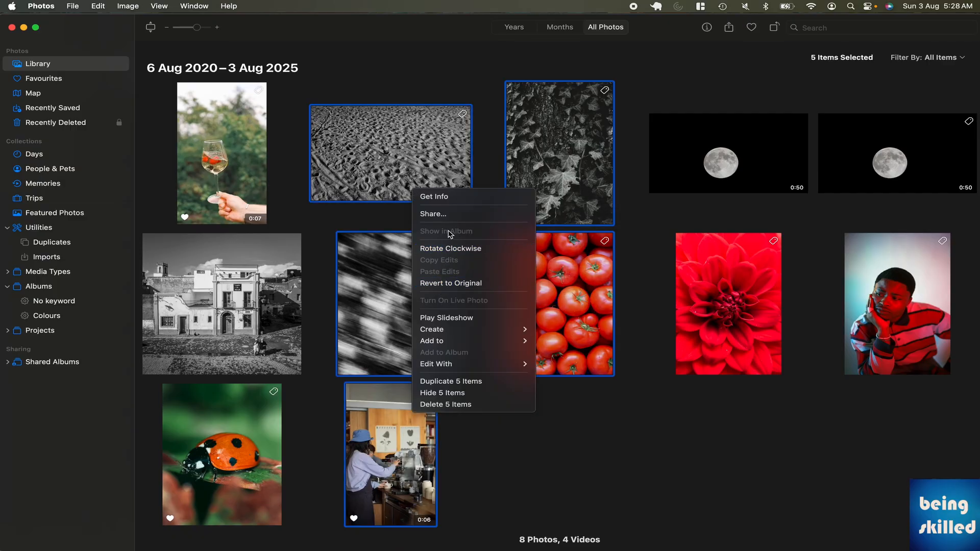
left_click(478, 393)
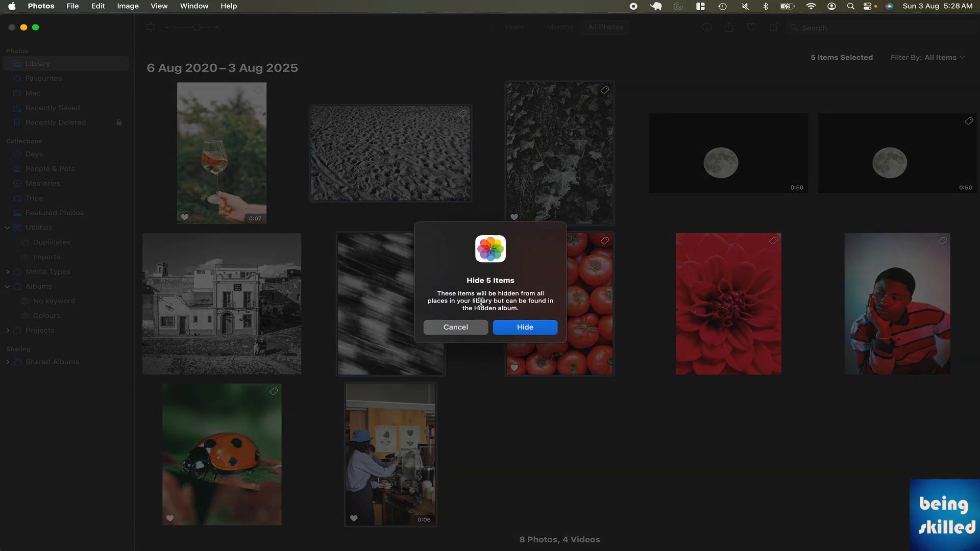
left_click(525, 328)
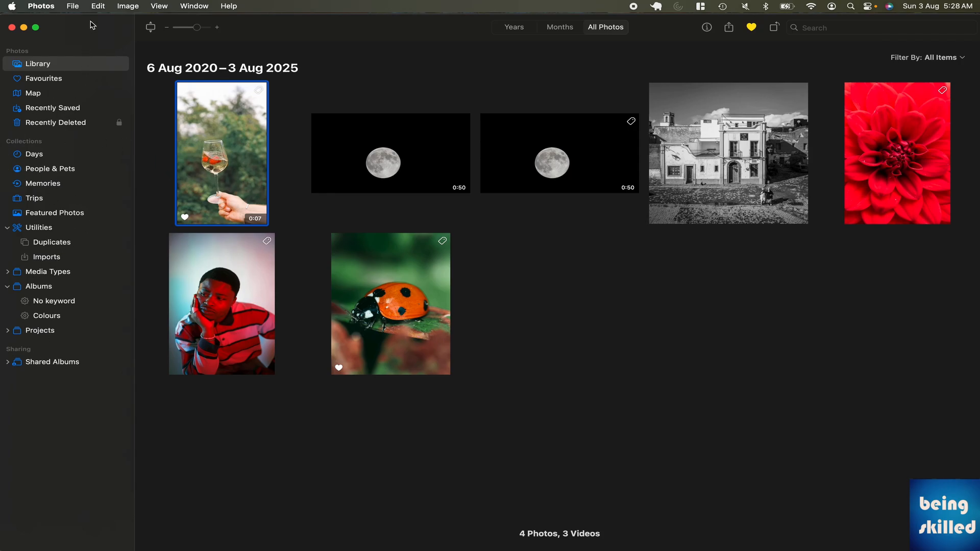
Step: Show the Hidden photo album among the utilities and unlock it to view its contents
left_click(158, 5)
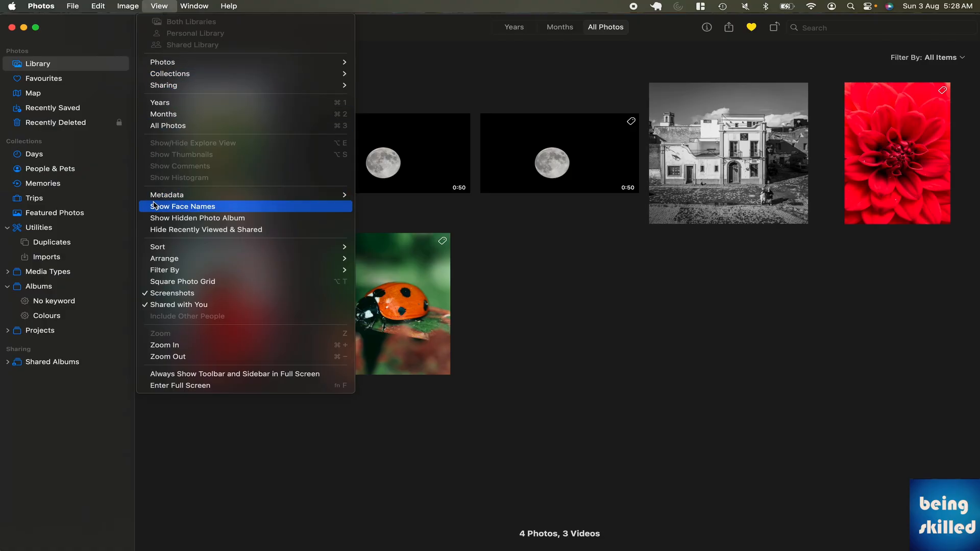
left_click(176, 221)
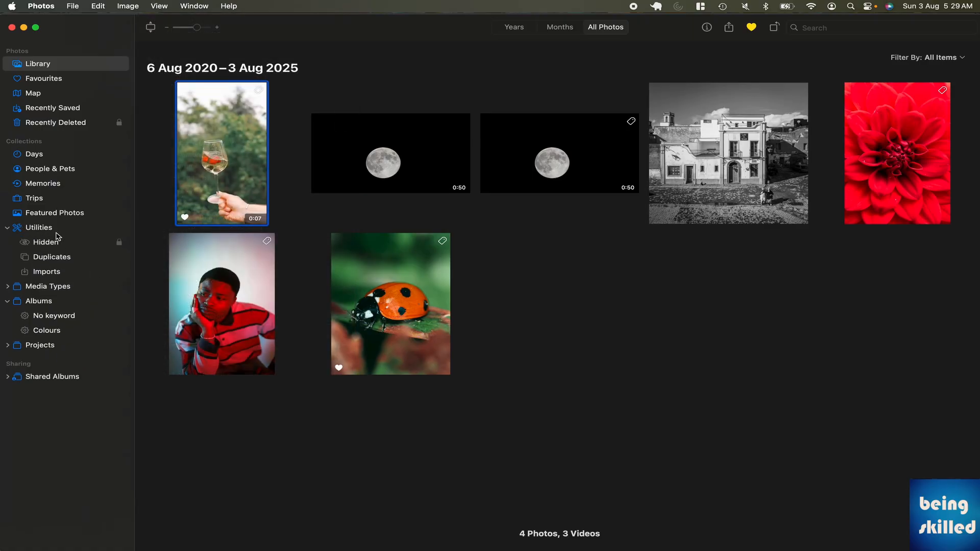
left_click(66, 247)
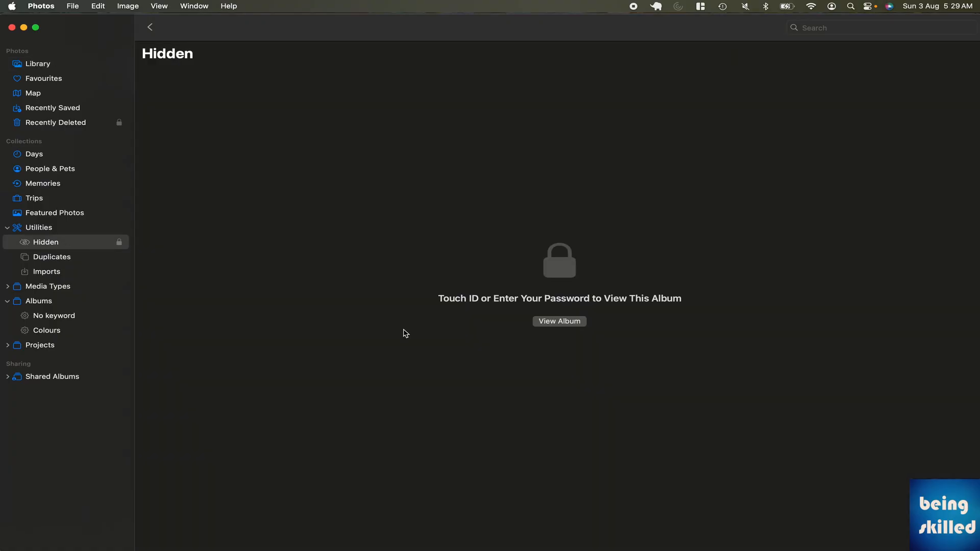
left_click(546, 324)
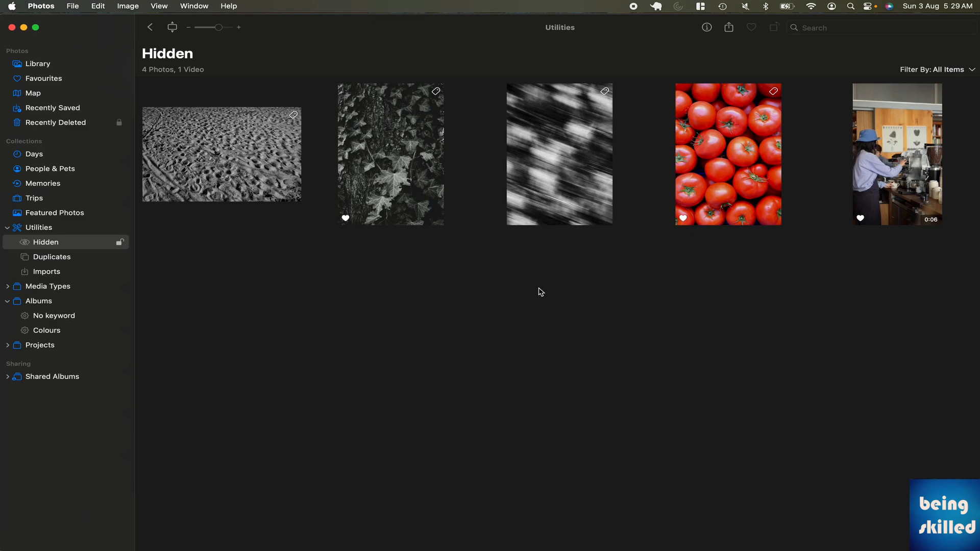
Step: Check the Favourites collection and the main library for the hidden items
left_click(104, 77)
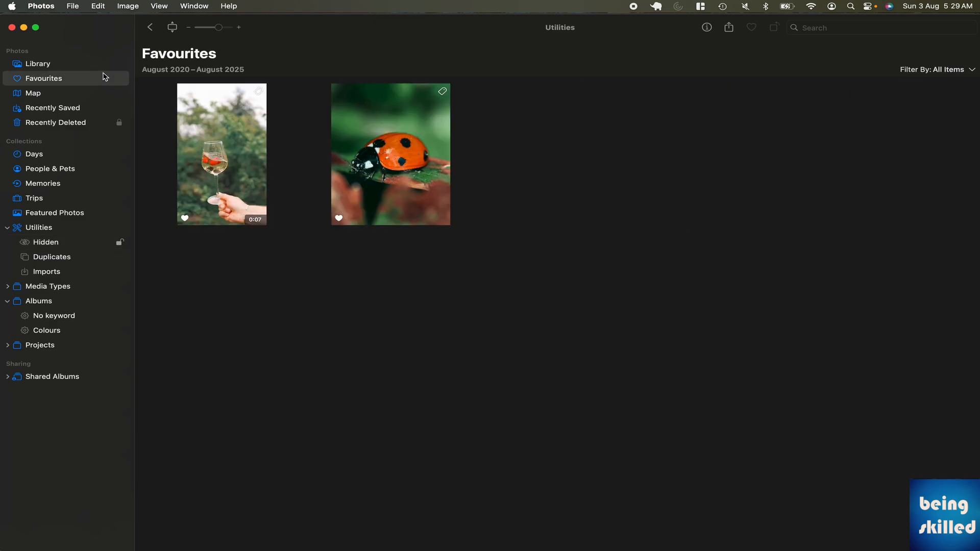
left_click(95, 65)
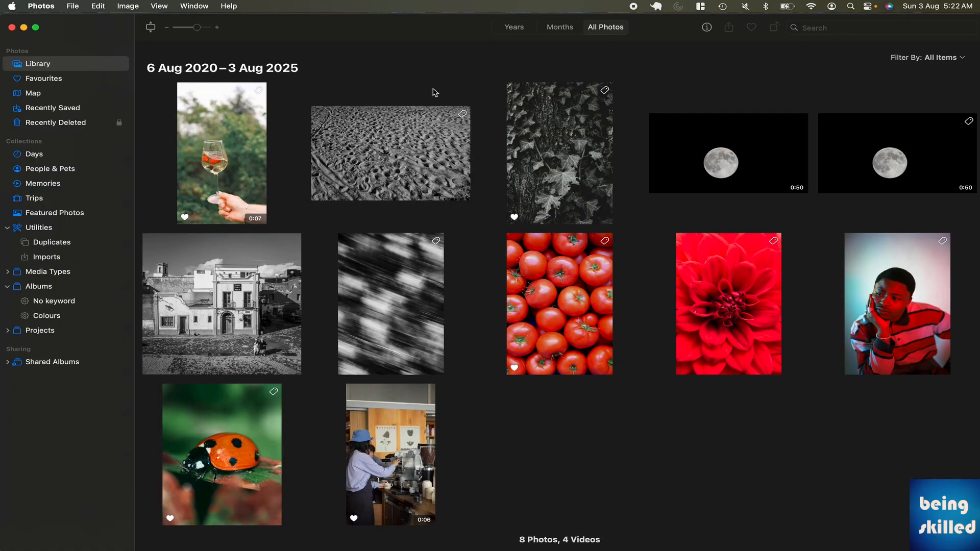
Step: Select the sand, ivy, grey blur and tomatoes photos and open the export settings for these 4 photos
left_click_drag(433, 91, 627, 300)
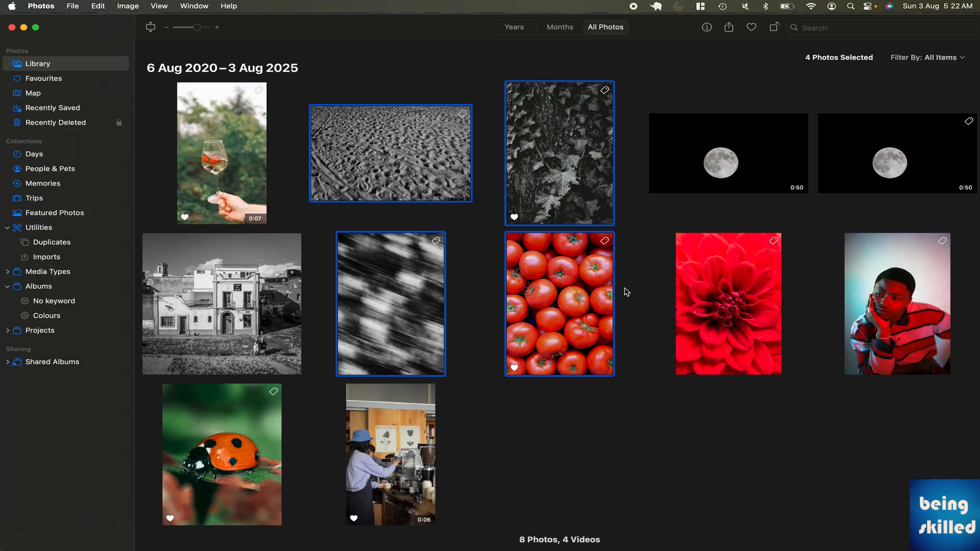
left_click(492, 258)
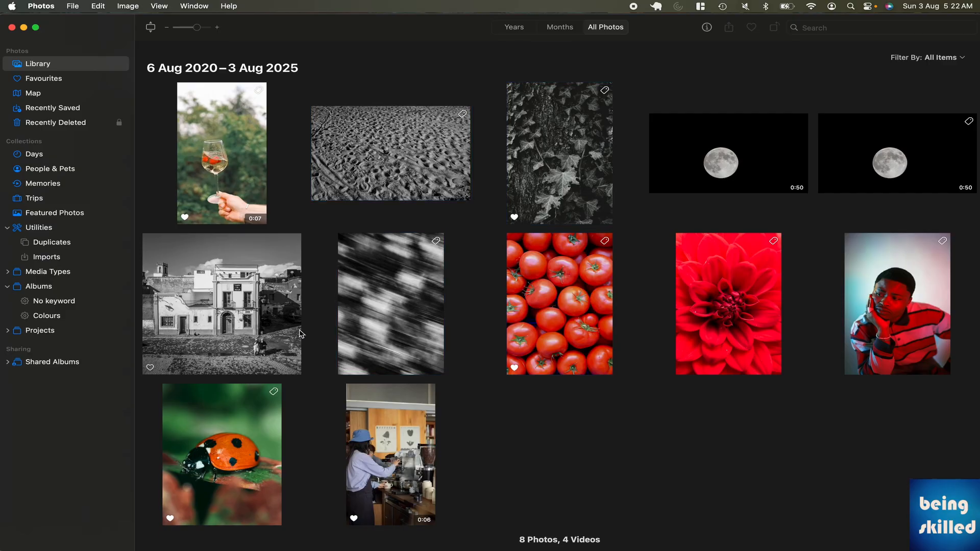
left_click_drag(316, 323, 557, 179)
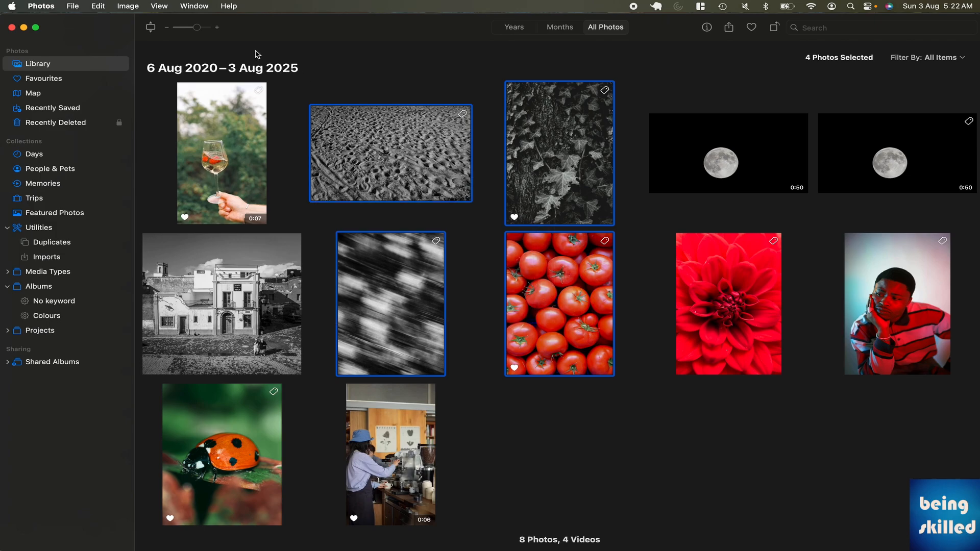
left_click(75, 9)
mouse_move(216, 88)
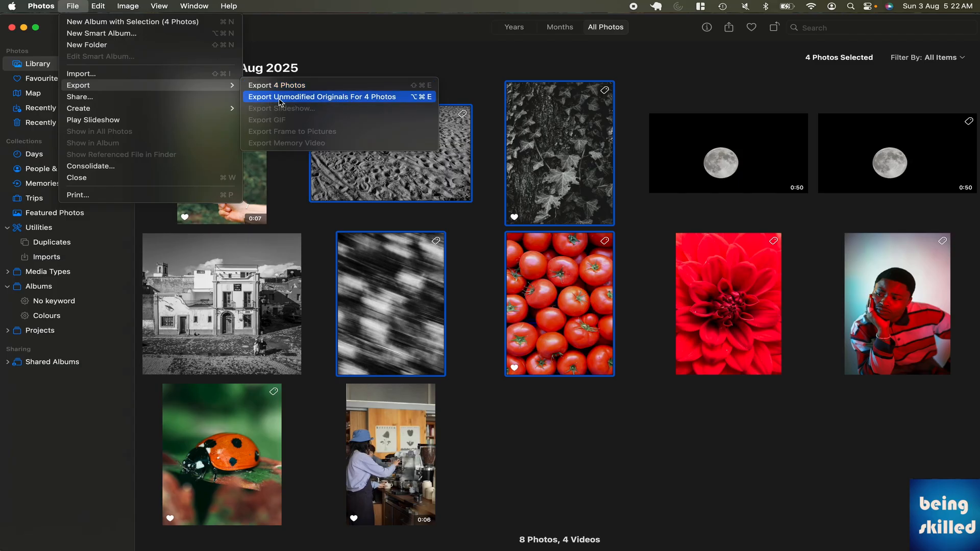
left_click(313, 87)
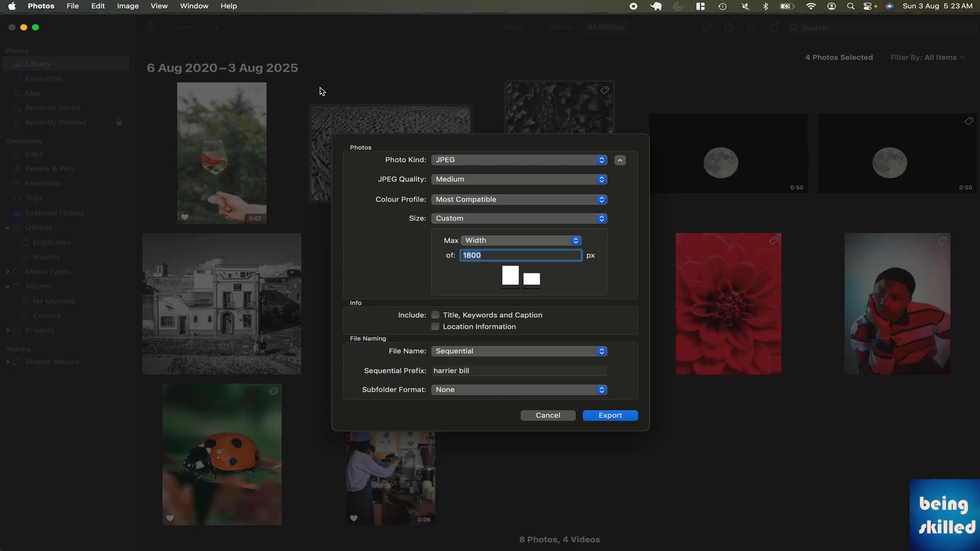
Step: Examine the photo kind and JPEG quality choices available for the export
left_click(445, 161)
left_click(438, 161)
left_click(465, 164)
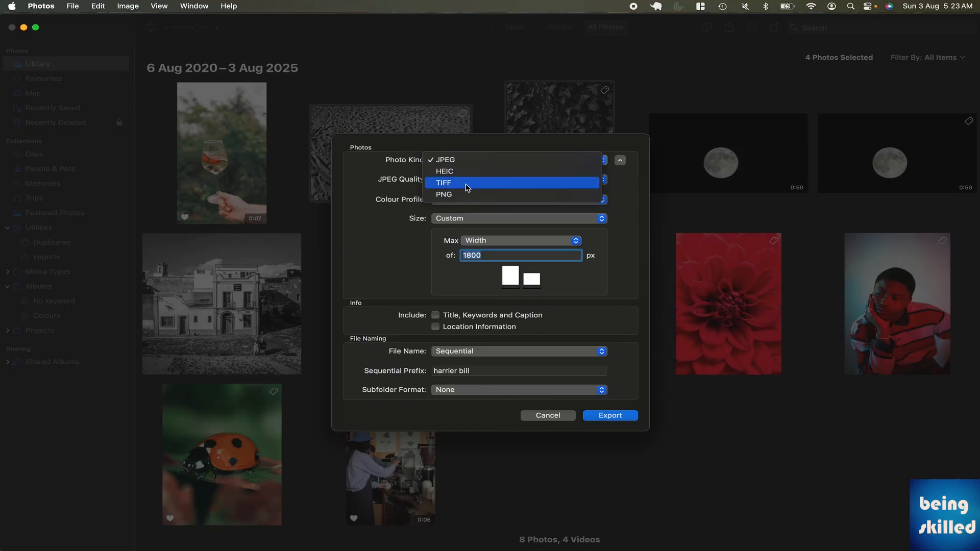
left_click(399, 187)
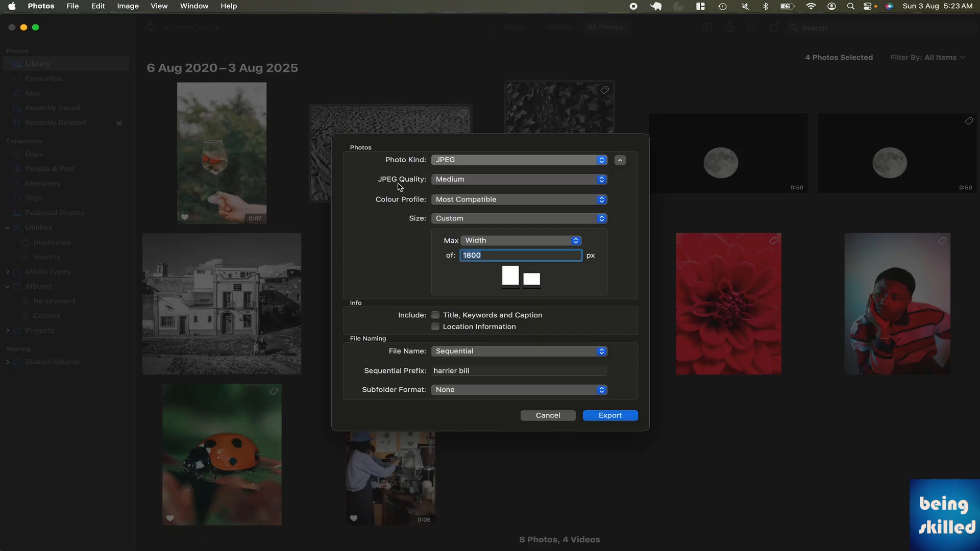
left_click(474, 164)
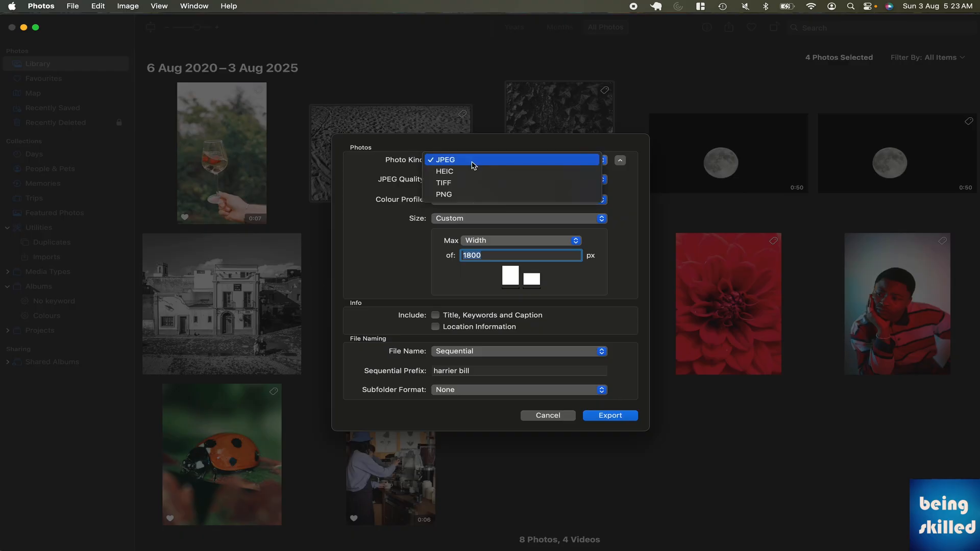
left_click(407, 196)
left_click(465, 184)
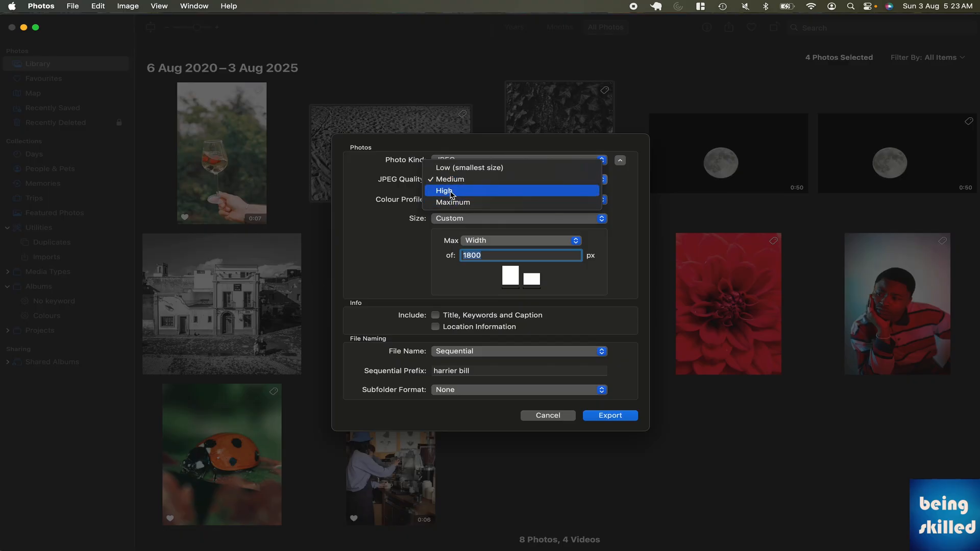
left_click(394, 213)
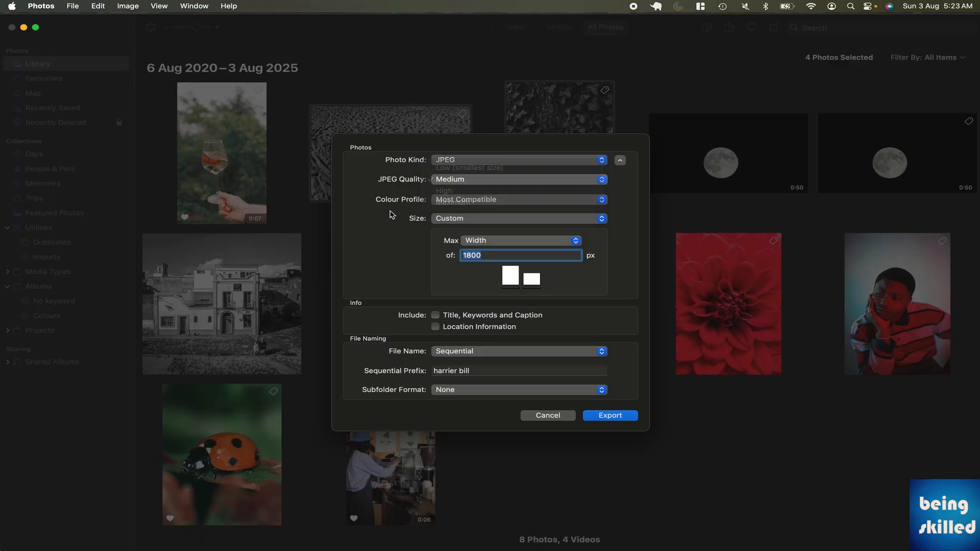
Step: Try limiting the custom export size by maximum Dimension and by maximum Height
left_click(449, 218)
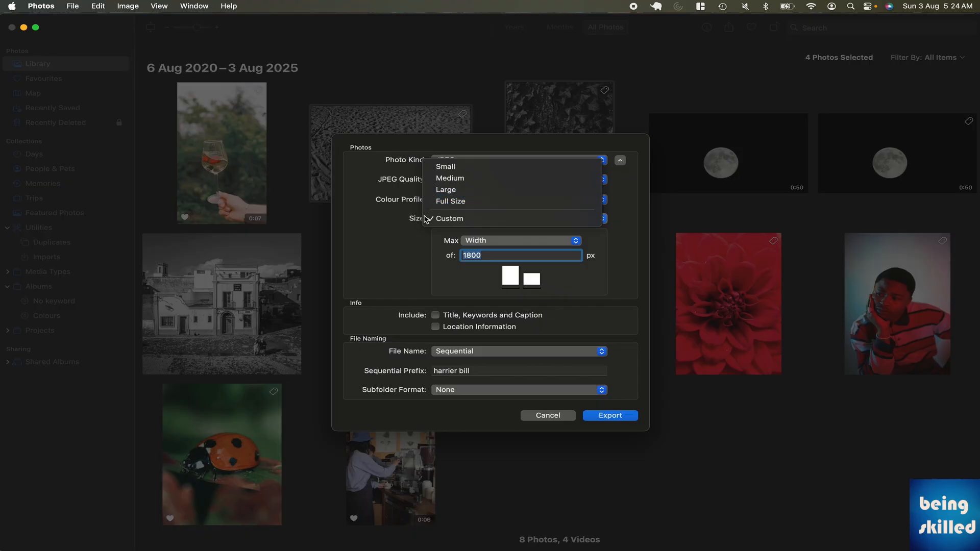
left_click(461, 235)
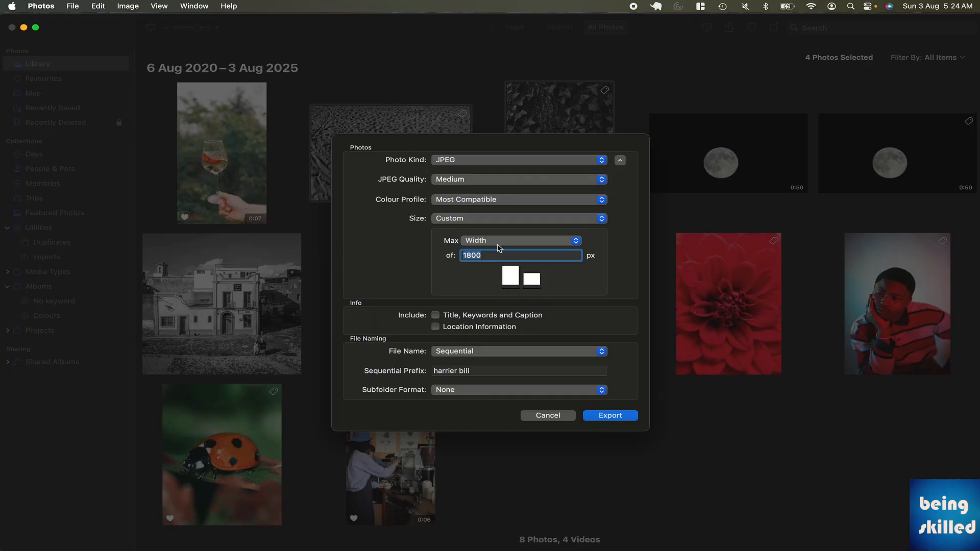
left_click(498, 242)
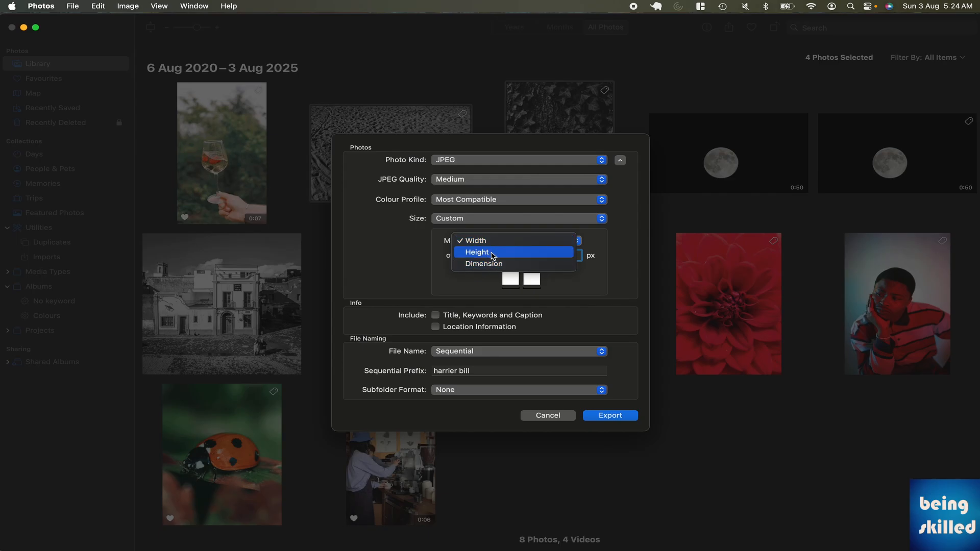
left_click(465, 265)
left_click(477, 242)
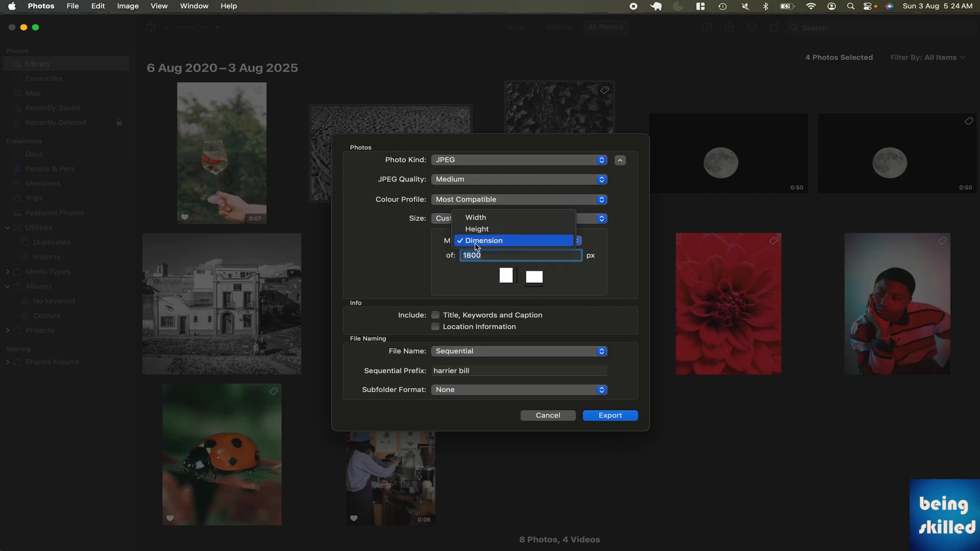
left_click(485, 240)
left_click(489, 240)
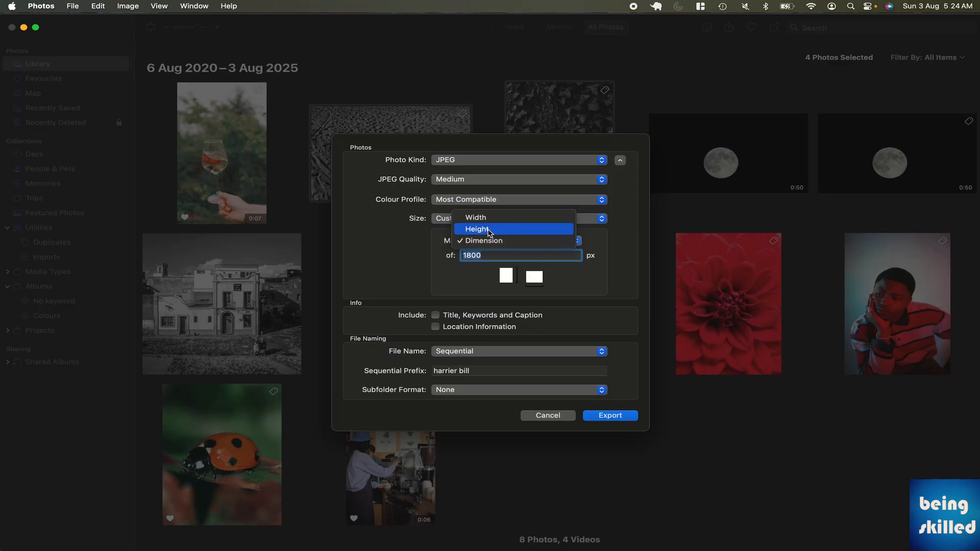
left_click(485, 229)
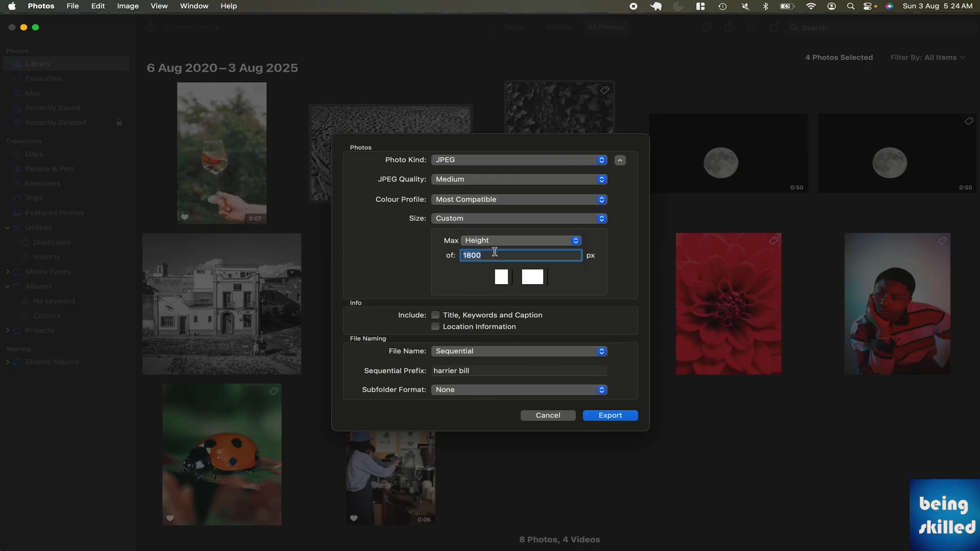
Step: Examine the preset size choices for the exported photos
left_click(459, 219)
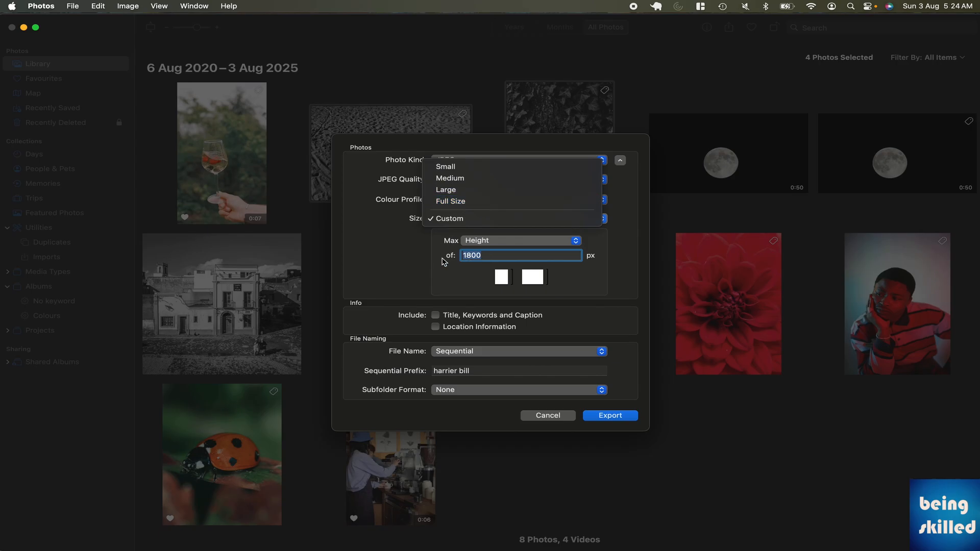
left_click(413, 265)
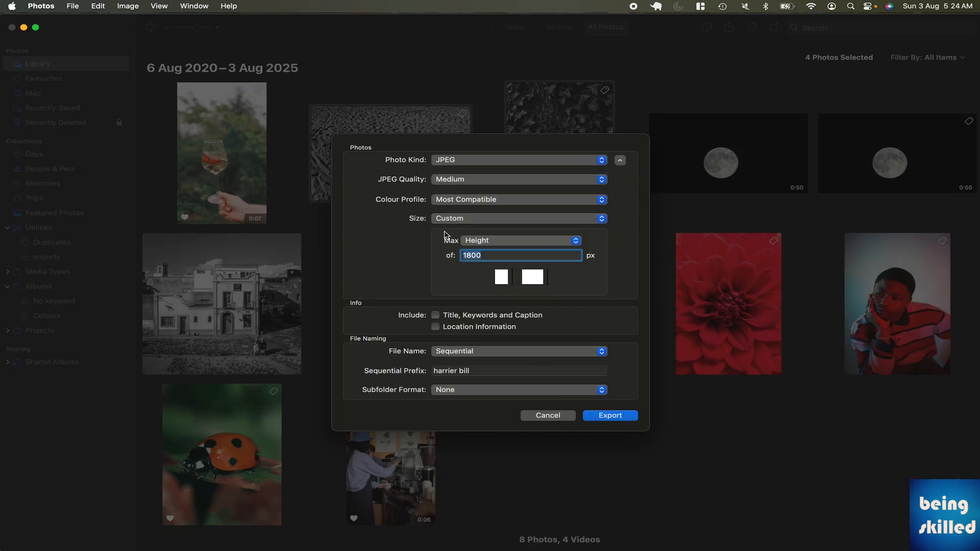
left_click(454, 220)
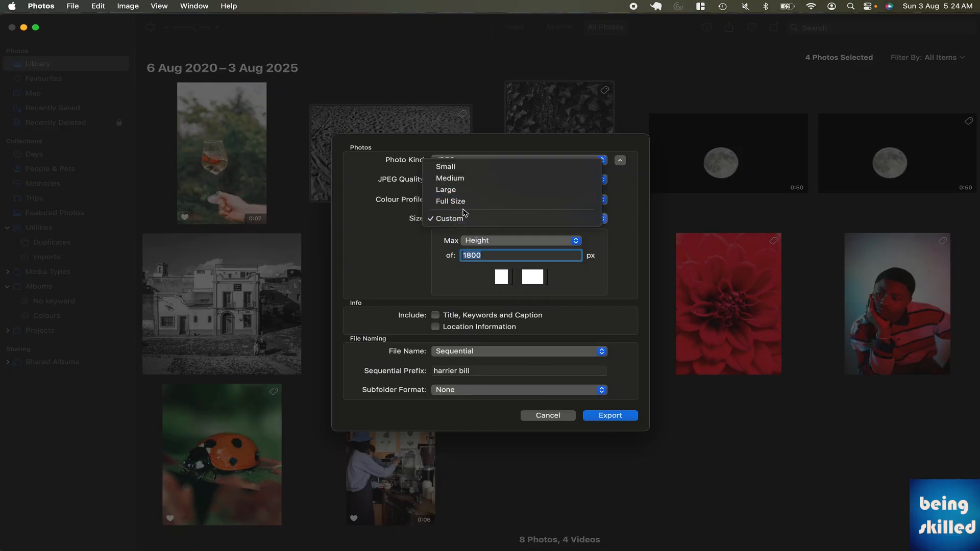
left_click(404, 281)
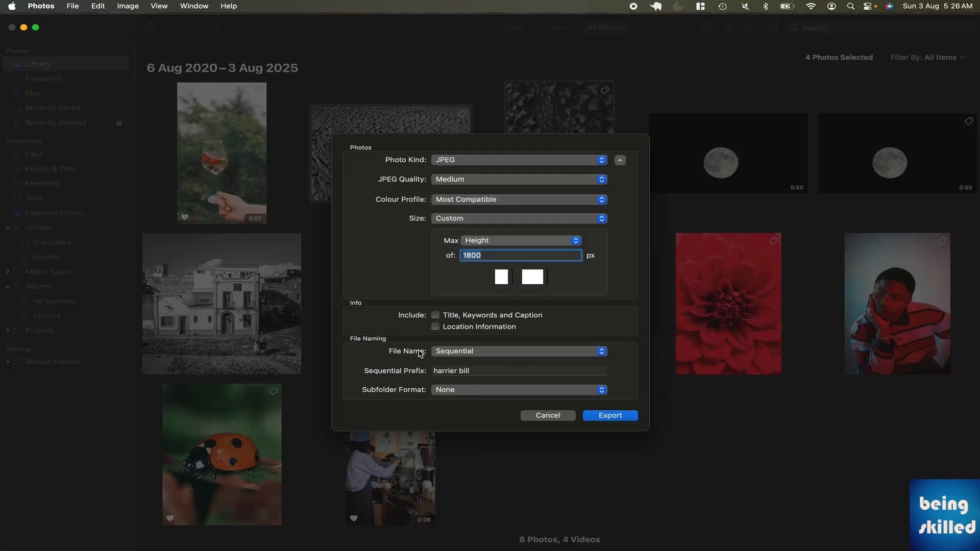
Step: Review the export's file name and sequential prefix settings, and cancel the export
left_click(445, 353)
left_click(462, 354)
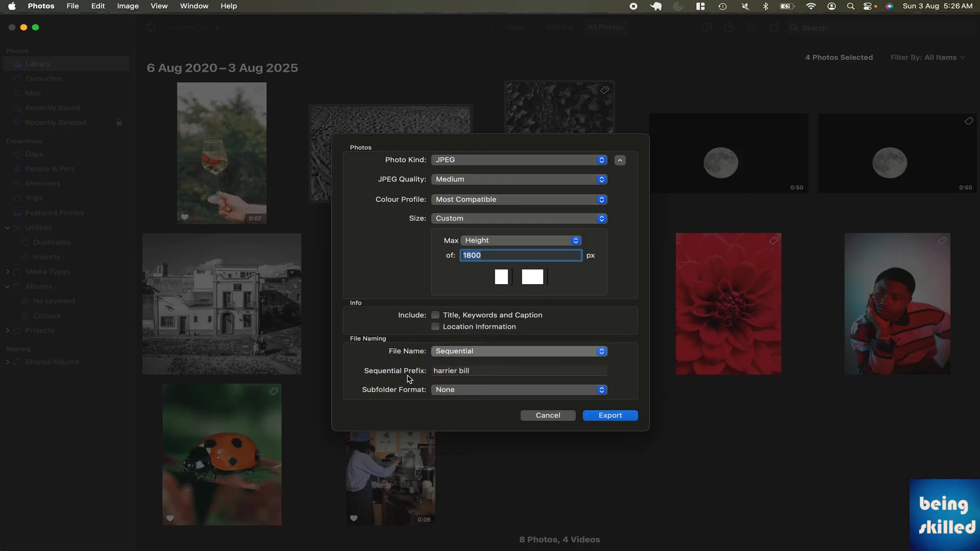
key("Tab")
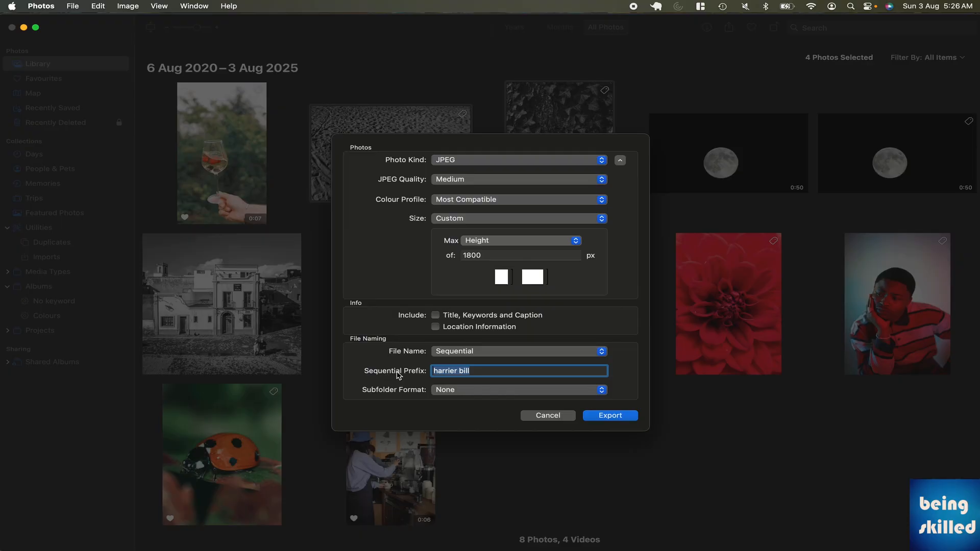
left_click(459, 351)
left_click(457, 351)
left_click(543, 418)
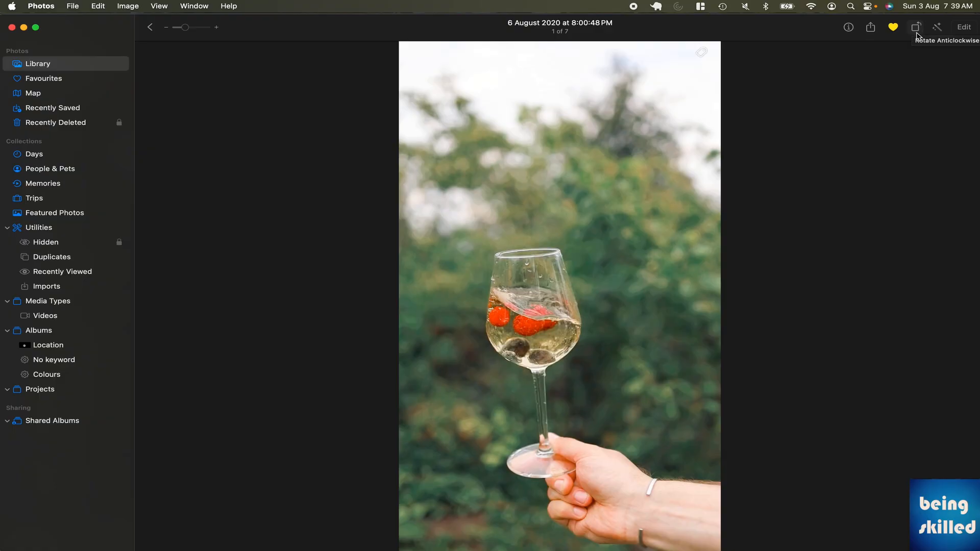
Step: Open the ladybird photo from the library and rotate it anticlockwise through a full turn
left_click(149, 28)
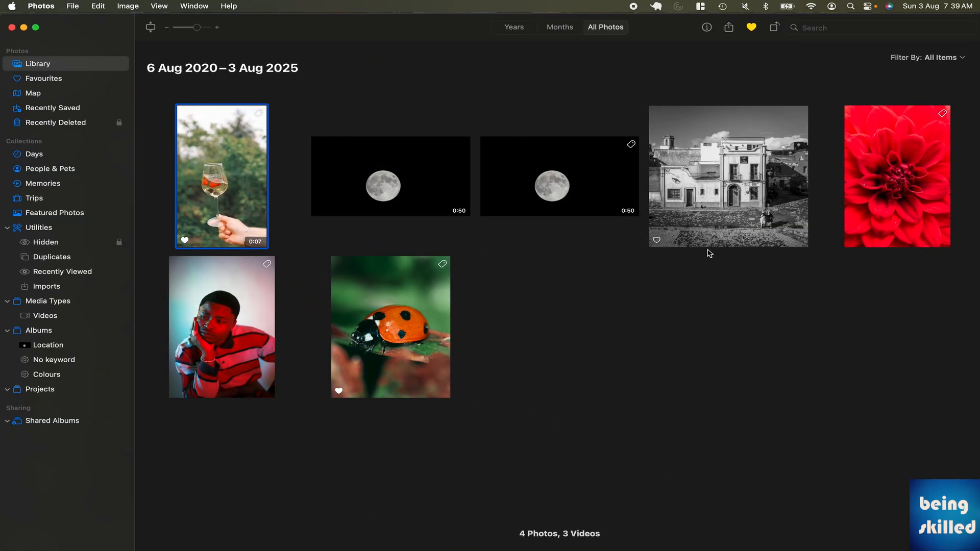
double_click(412, 324)
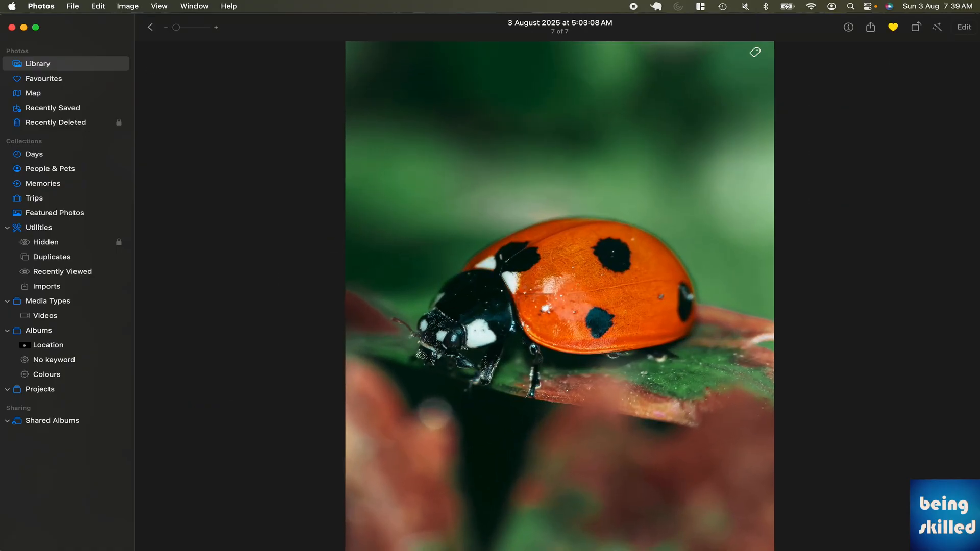
left_click(916, 29)
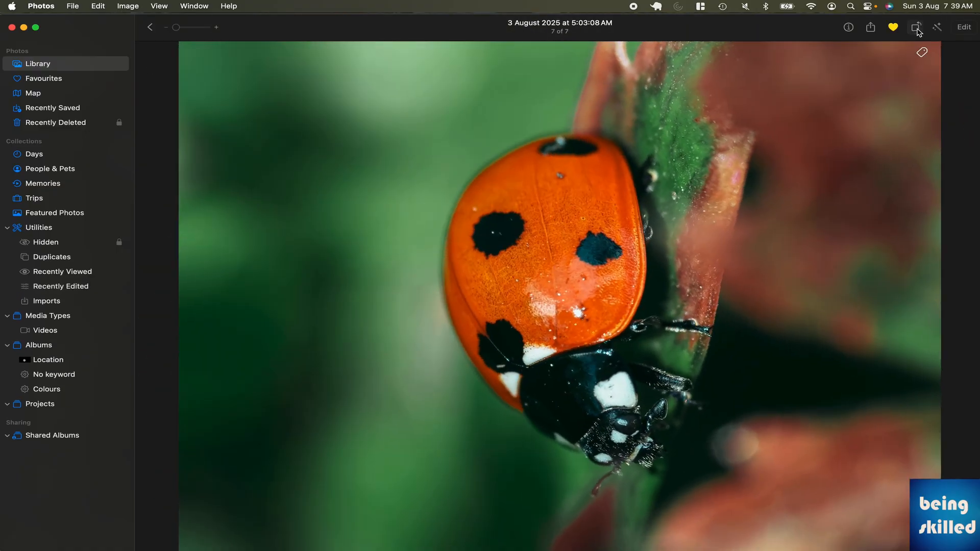
left_click(917, 29)
left_click(917, 29)
left_click(917, 30)
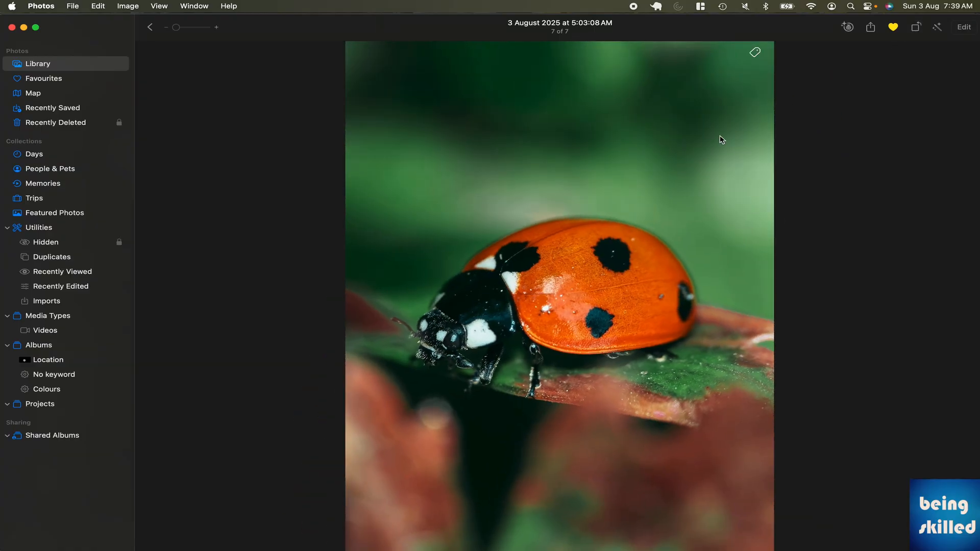
Step: Open the moon video that has a keyword from the library and rotate it anticlockwise through a full turn
double_click(720, 136)
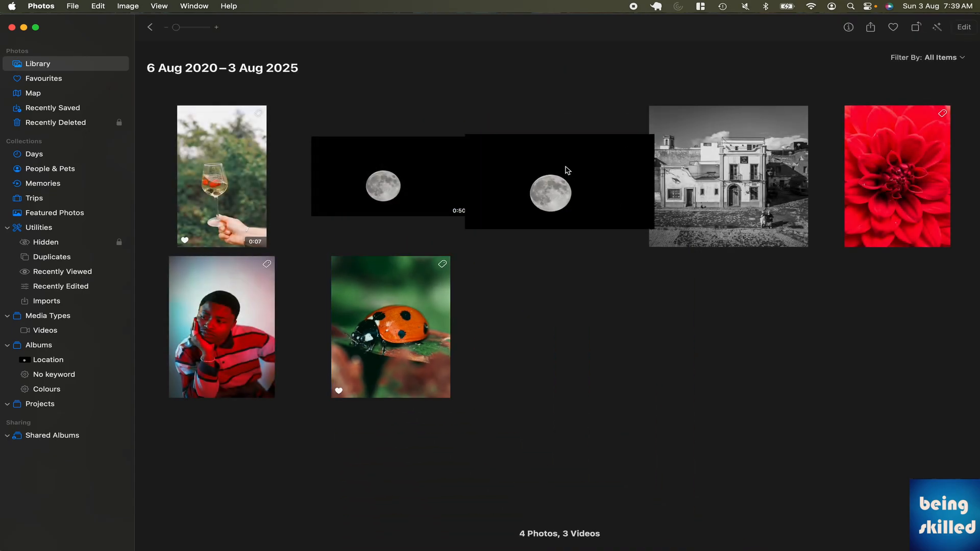
double_click(564, 169)
key("Escape")
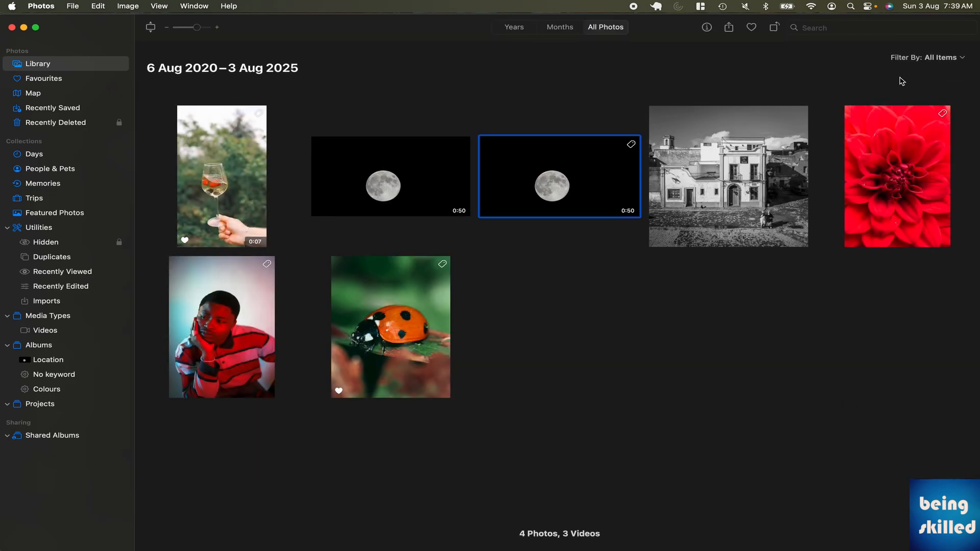
left_click(607, 120)
left_click(565, 174)
double_click(579, 162)
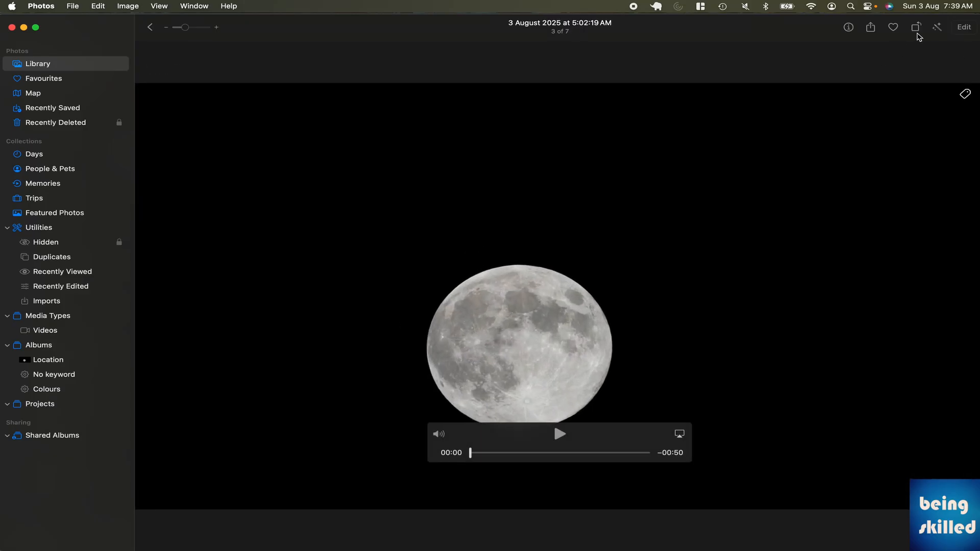
left_click(916, 31)
left_click(916, 30)
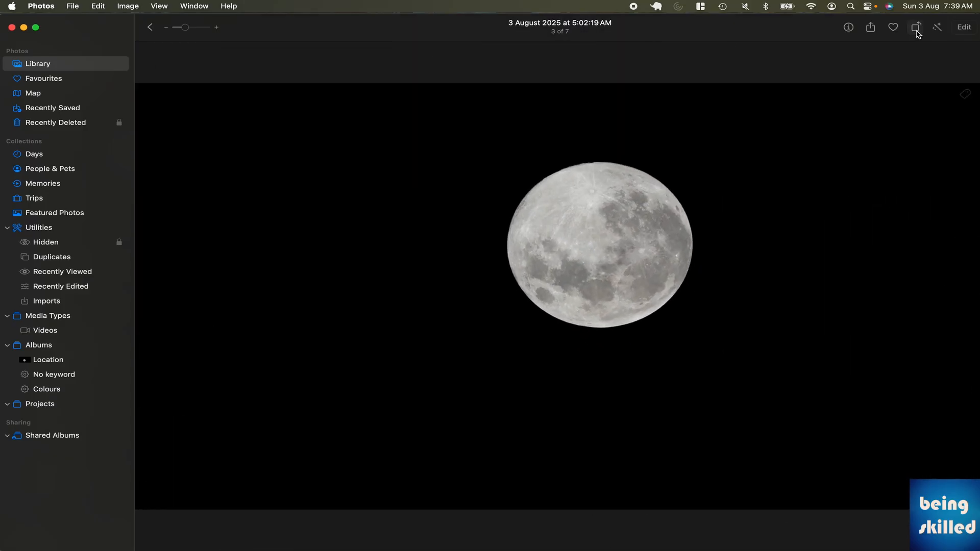
left_click(916, 30)
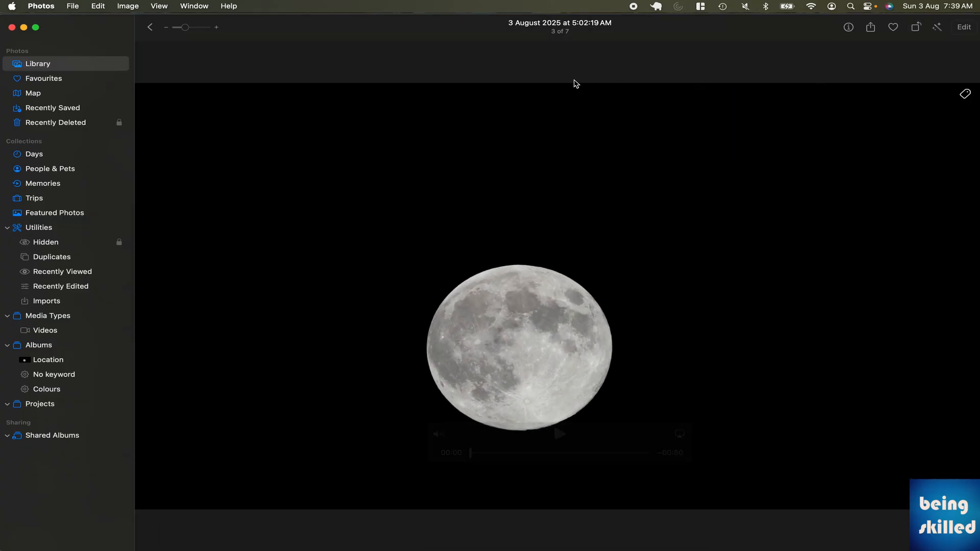
Step: Rotate the moon video clockwise by a quarter turn
left_click(132, 7)
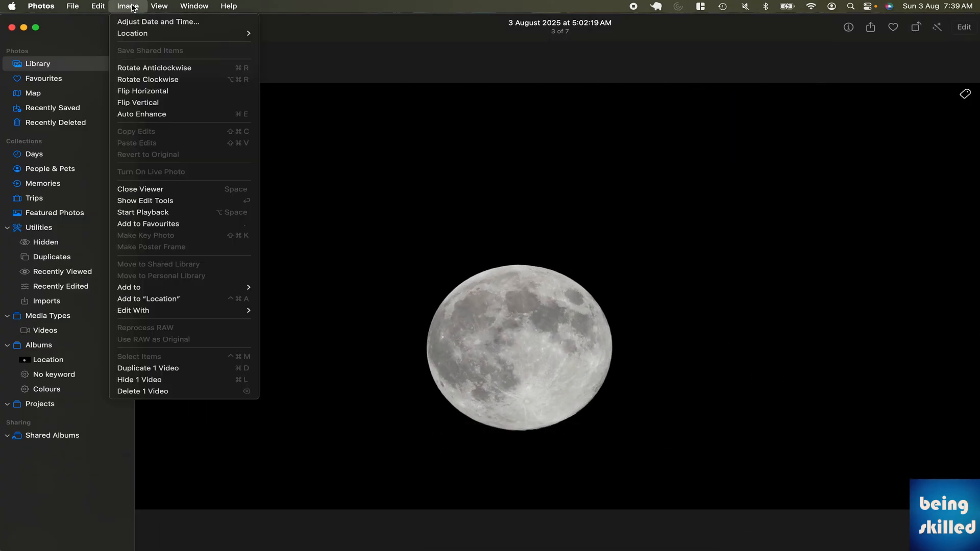
left_click(161, 83)
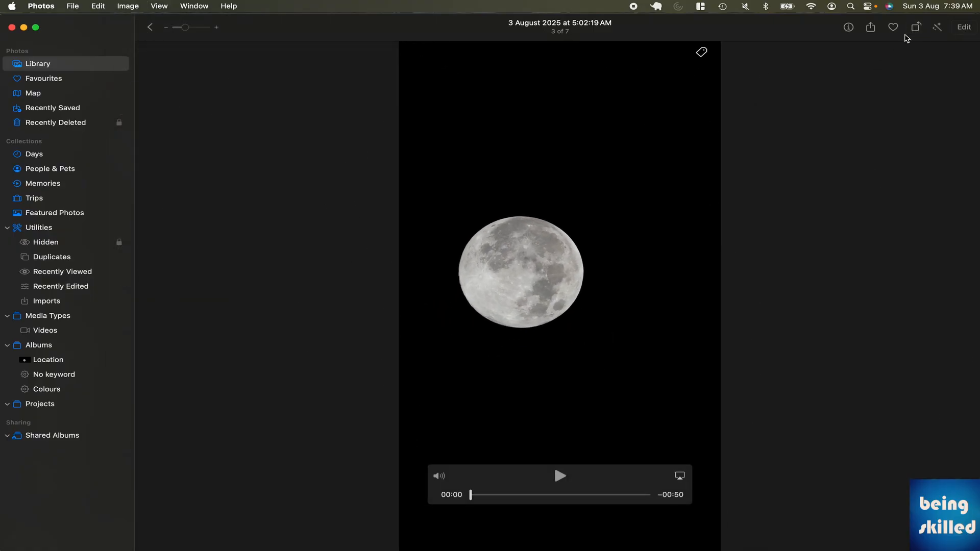
left_click(136, 4)
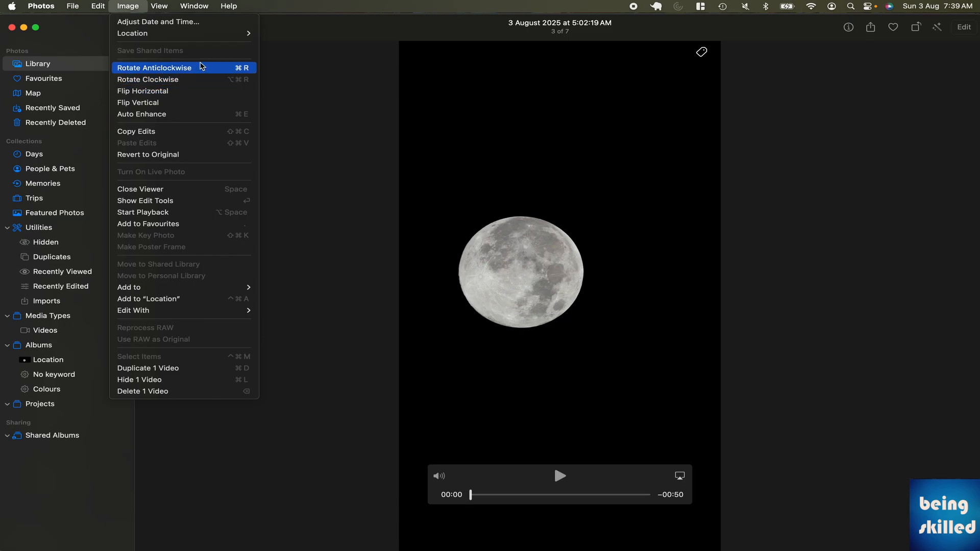
left_click(302, 101)
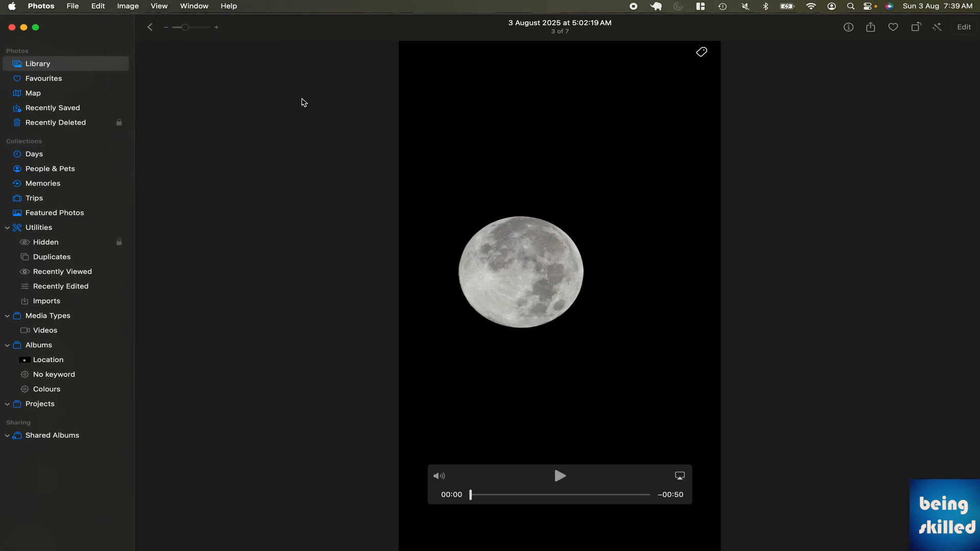
key("Left")
key("Left")
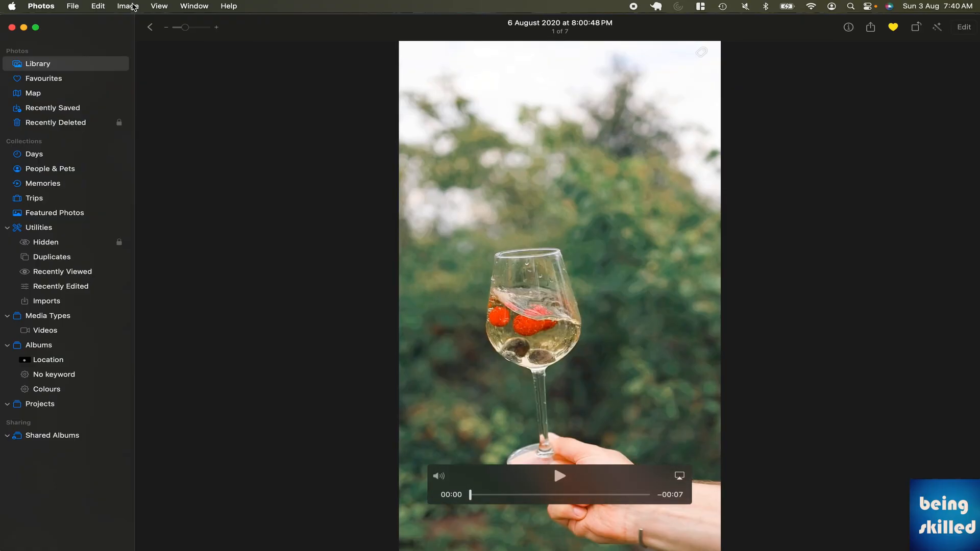
left_click(134, 7)
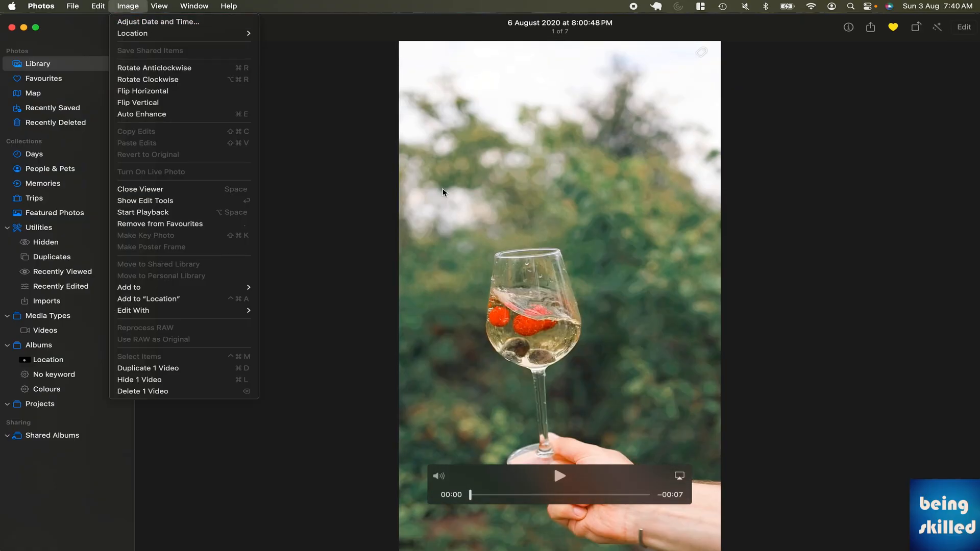
left_click(520, 203)
key("Right")
key("Right")
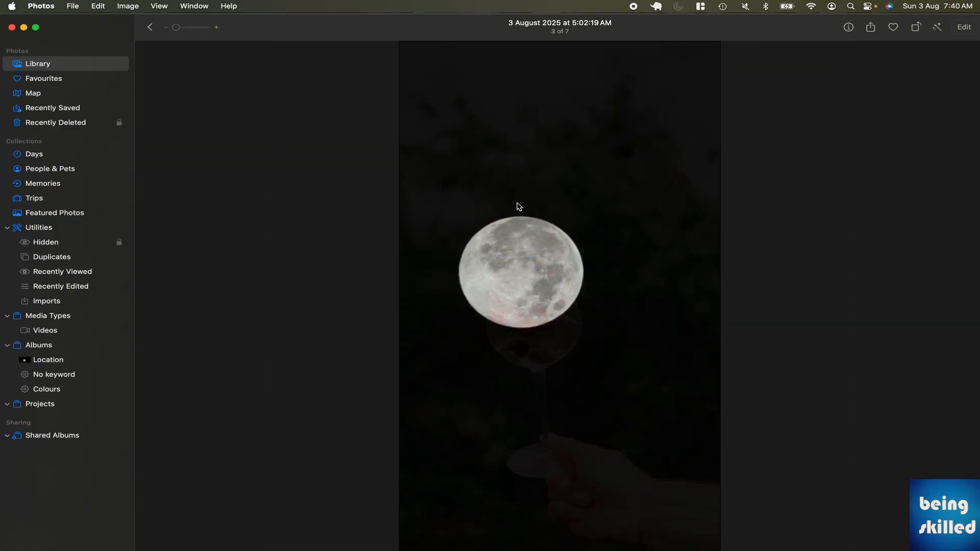
Step: Go to the black-and-white café photo and flip it vertically
key("Right")
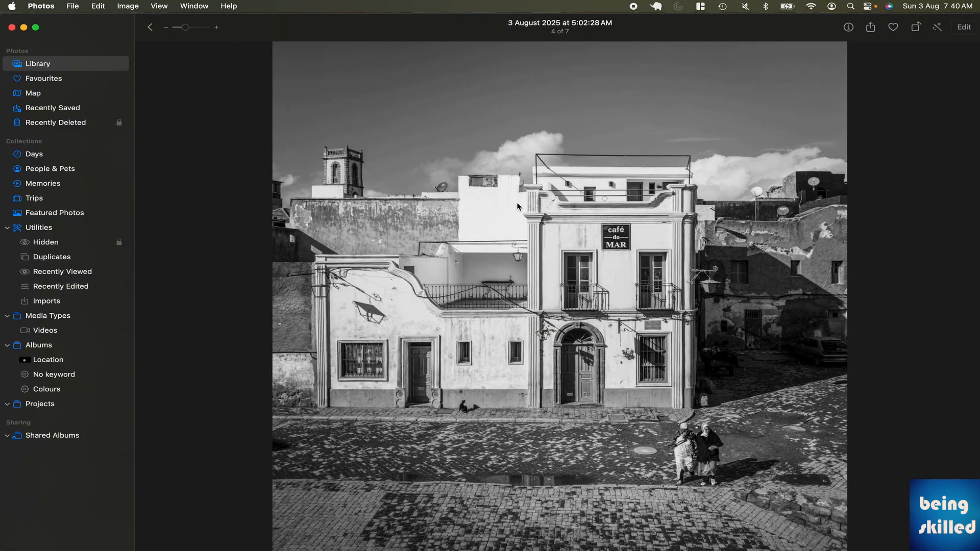
left_click(161, 6)
mouse_move(127, 37)
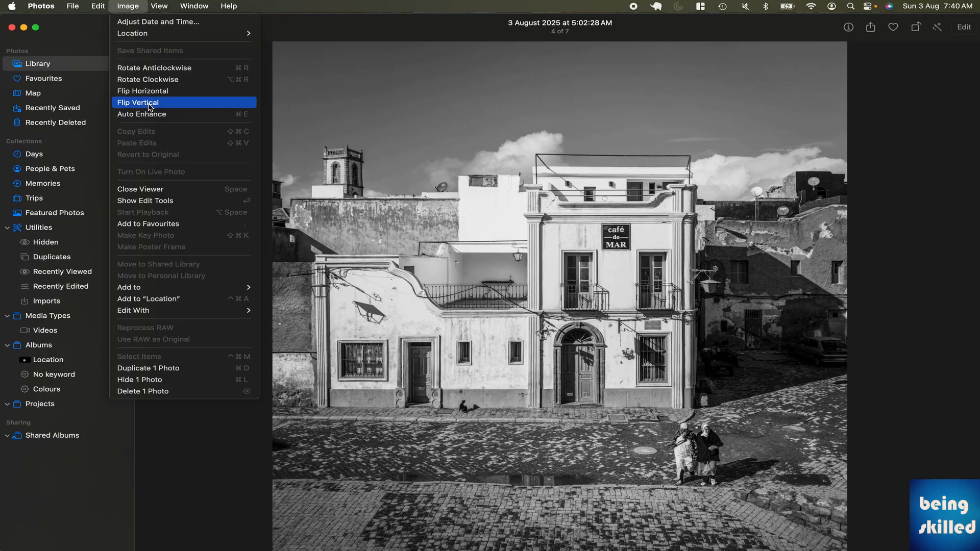
left_click(149, 106)
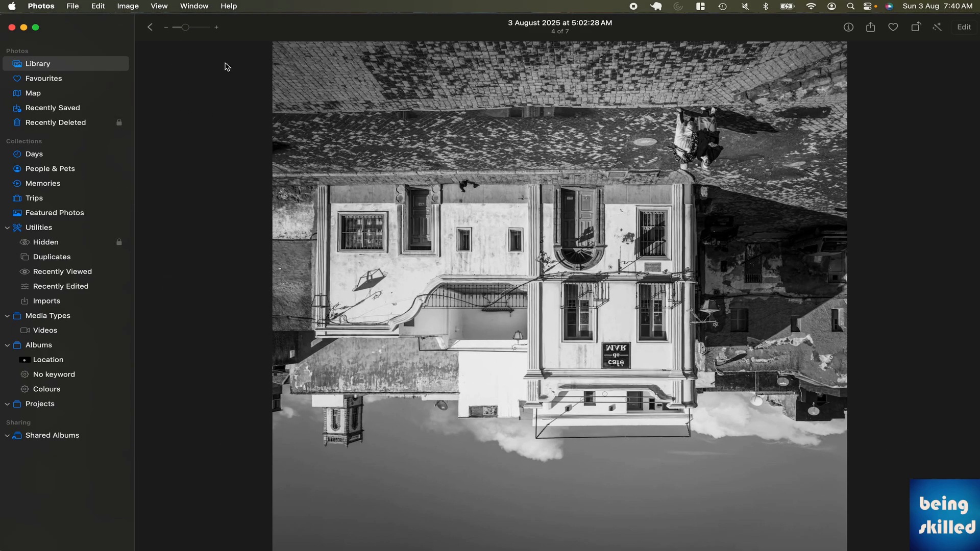
Step: Flip the café photo horizontally, and flip it vertically once more
left_click(137, 5)
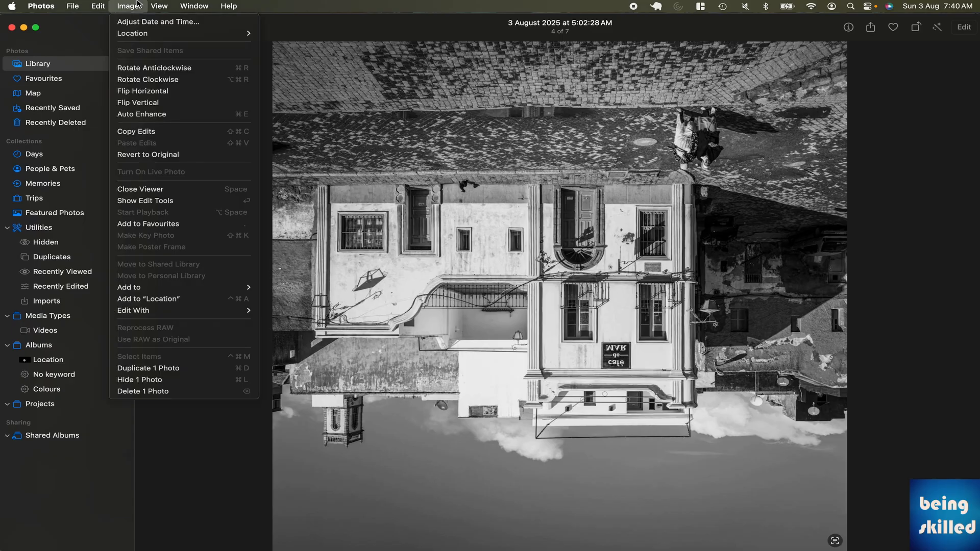
left_click(139, 92)
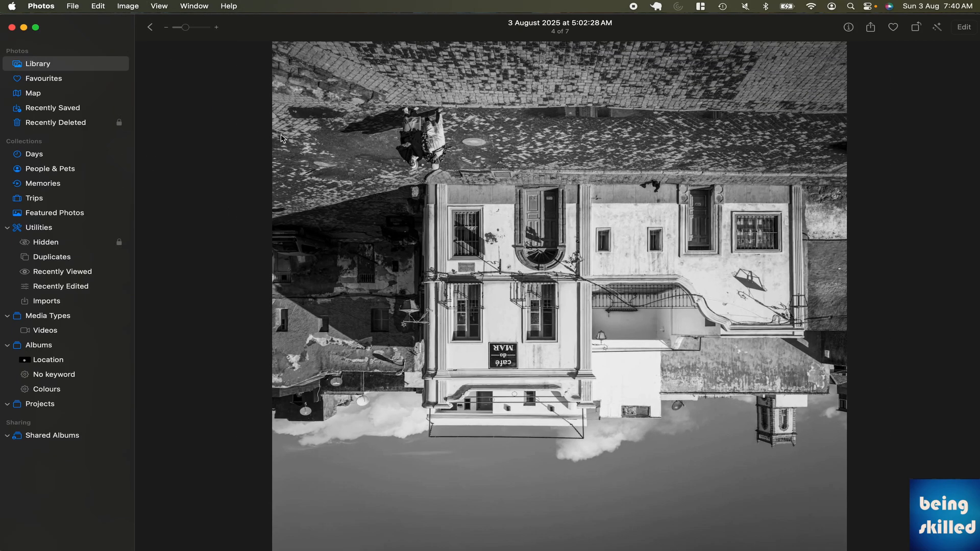
left_click(134, 8)
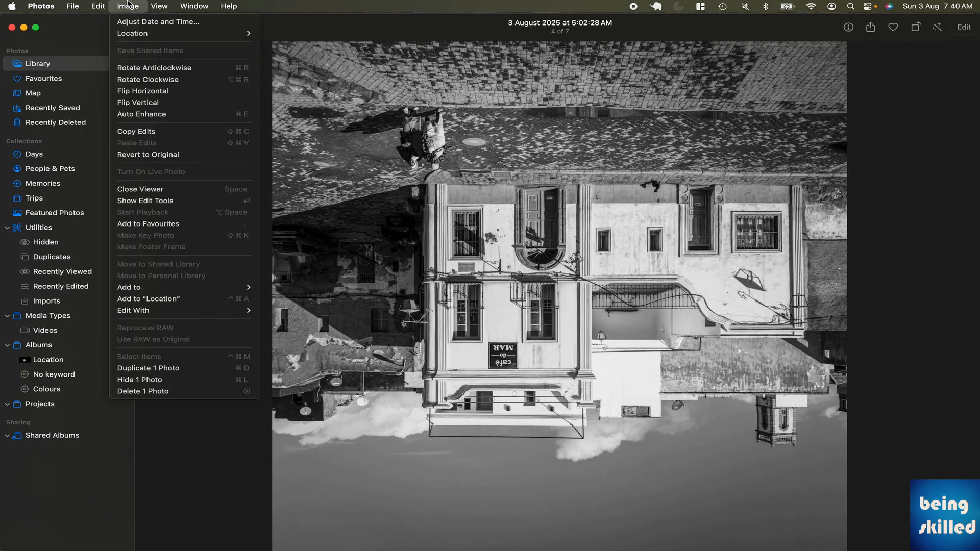
left_click(148, 103)
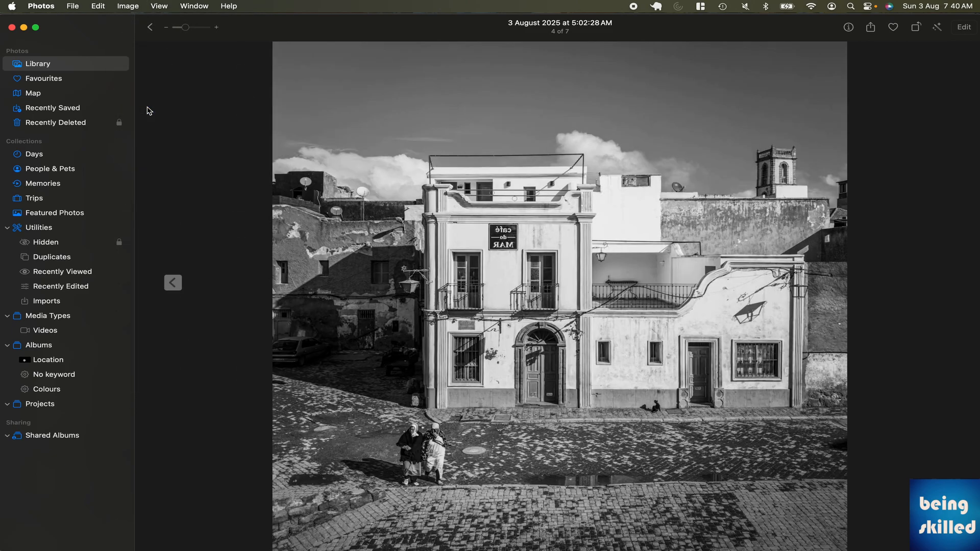